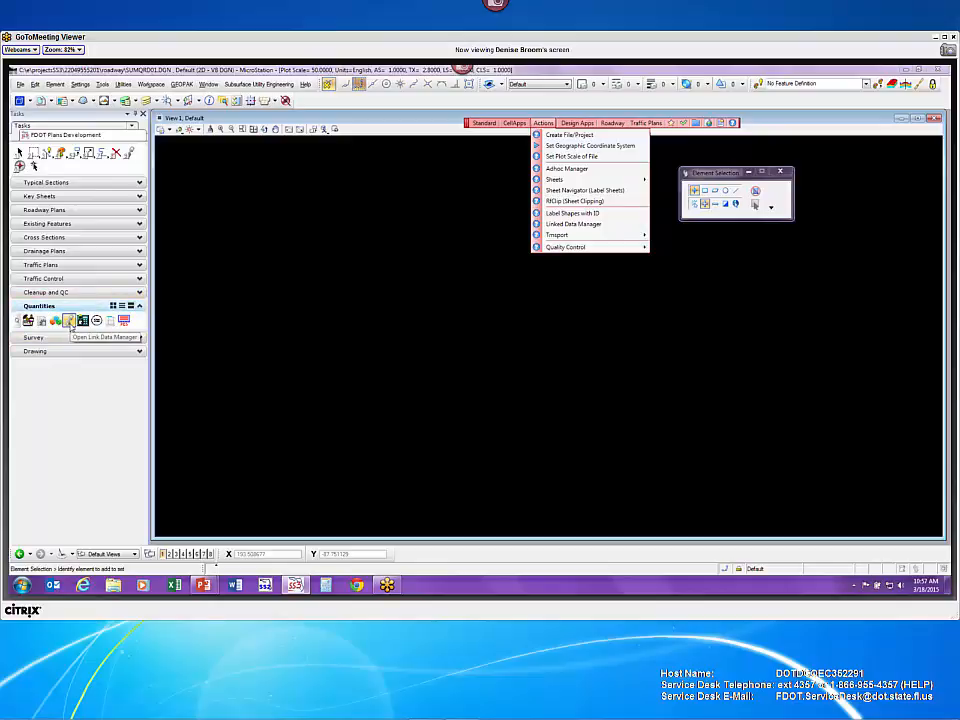
- Open the FDOT Linked Data Manager from Quantities, move it aside, and create a new link
left_click(461, 257)
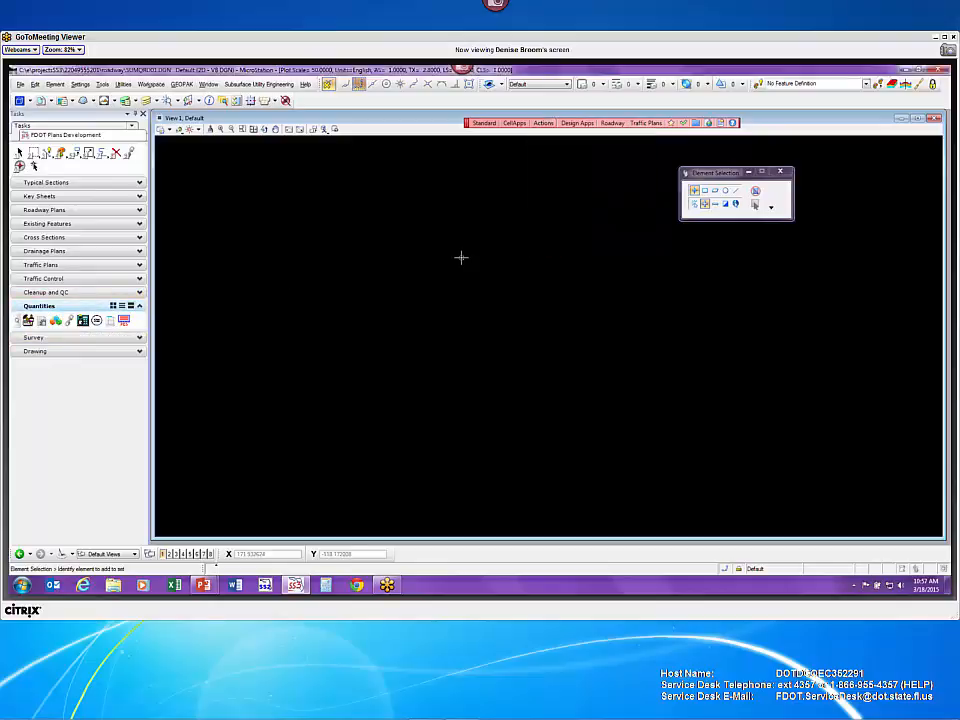
left_click(68, 320)
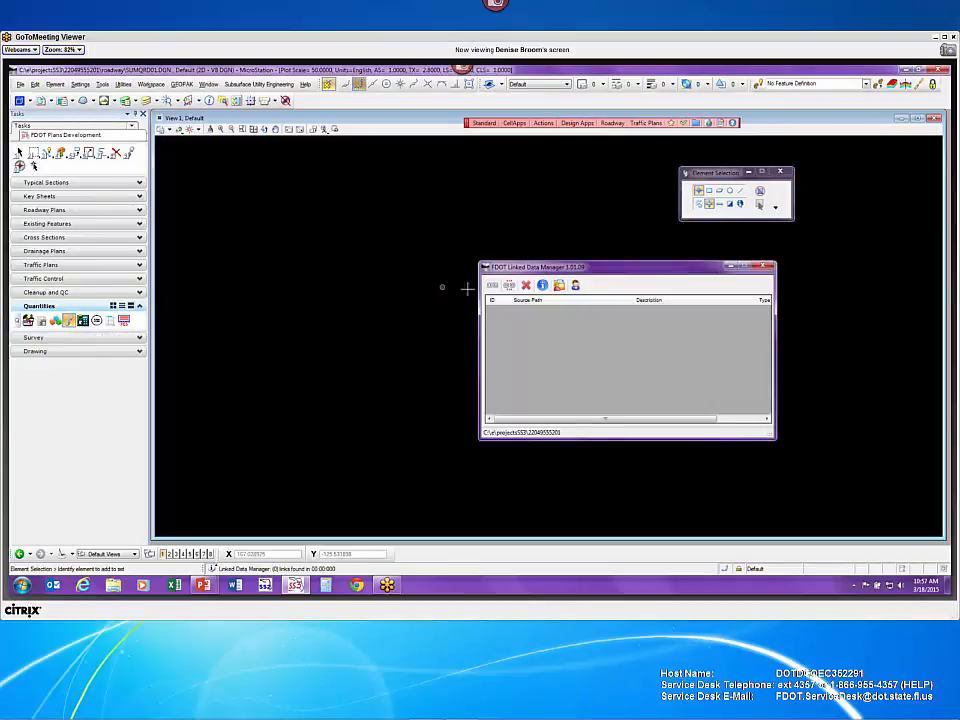
left_click_drag(587, 271, 402, 203)
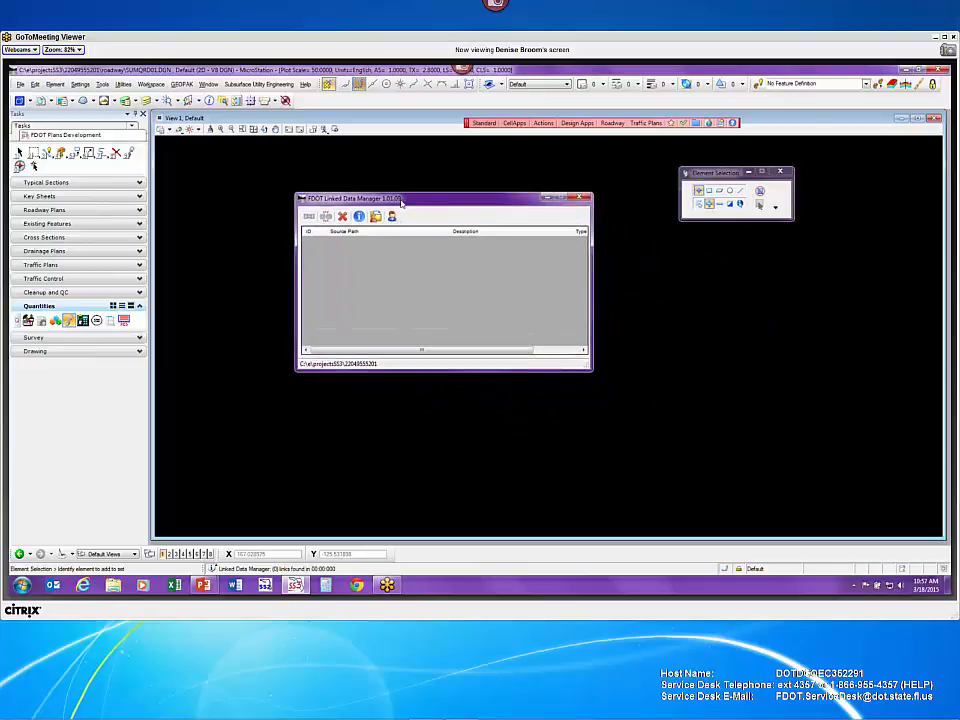
left_click(309, 217)
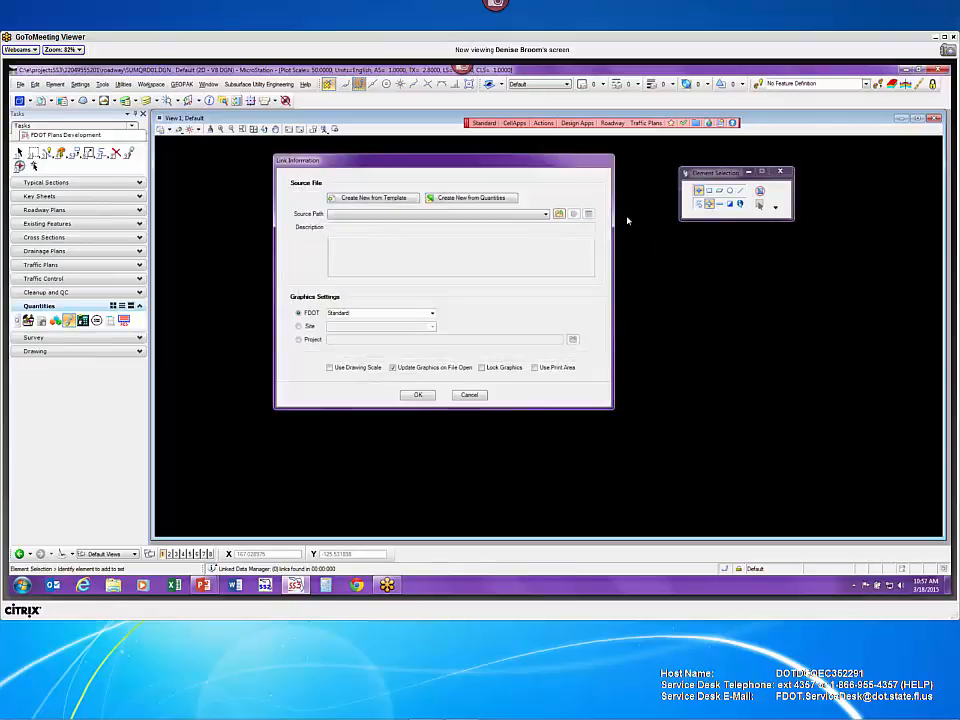
- Create the link from the Summary of Pavement report in the ECSO.mdb quantities database
left_click(481, 198)
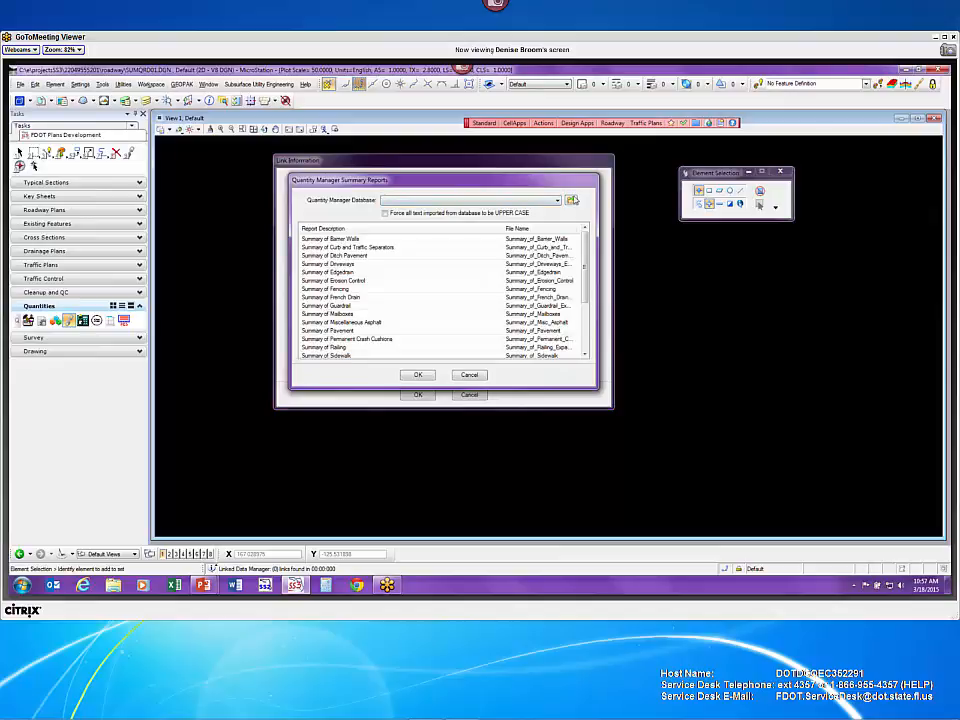
left_click(571, 200)
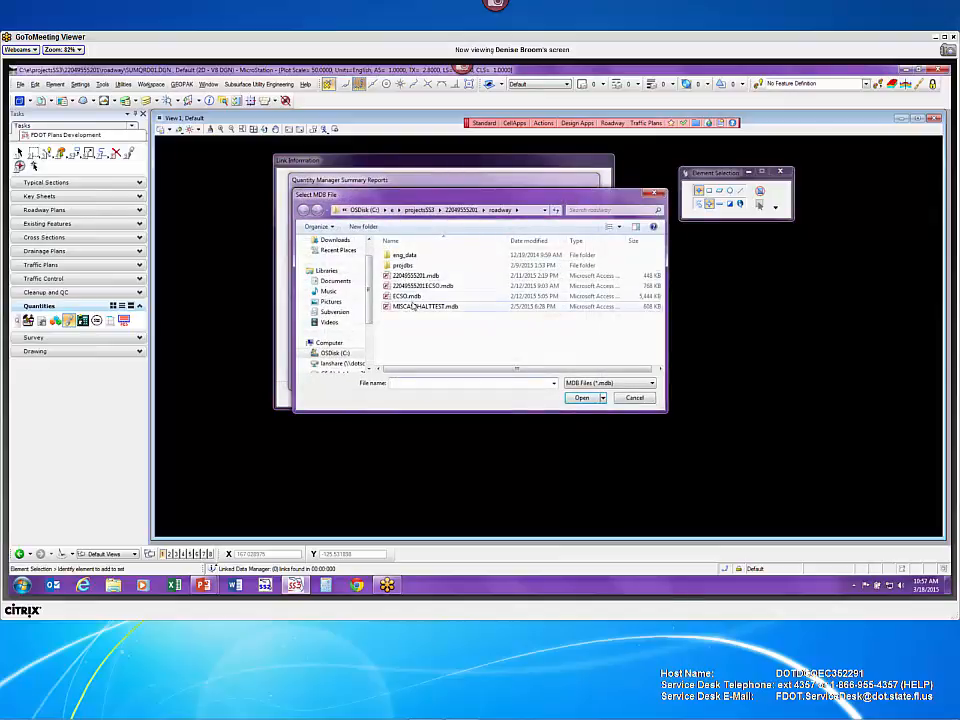
left_click(412, 297)
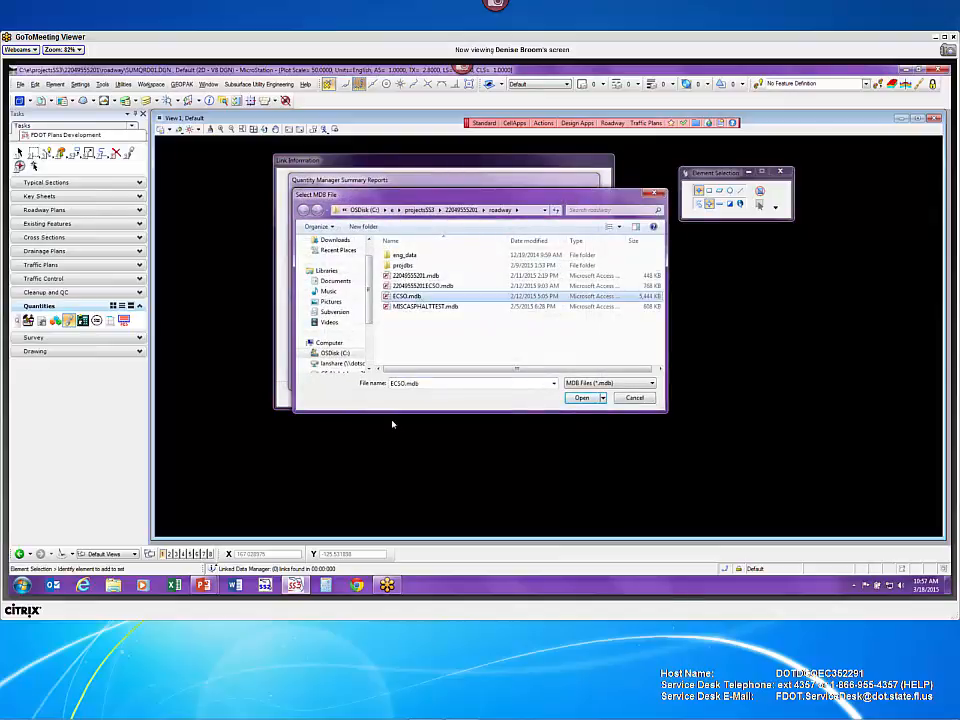
left_click(583, 399)
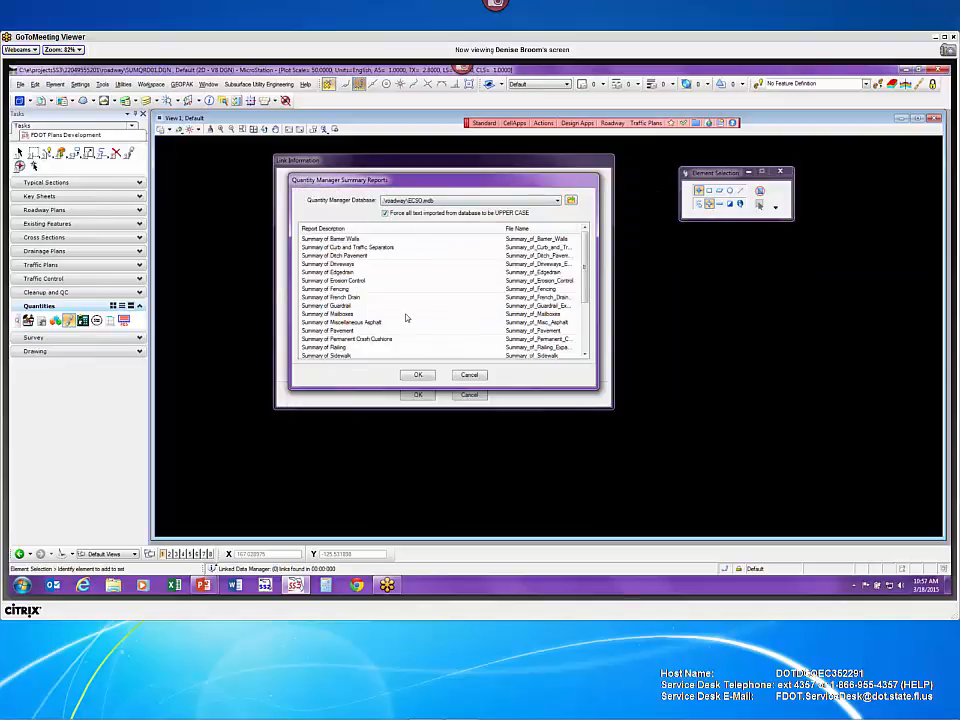
left_click(350, 330)
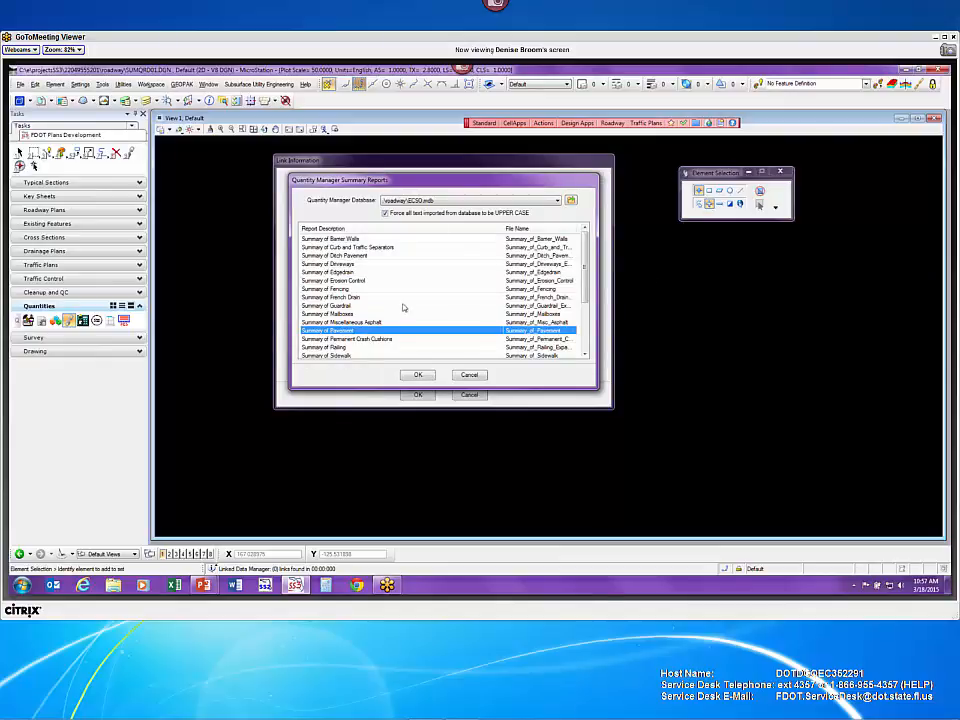
left_click(419, 375)
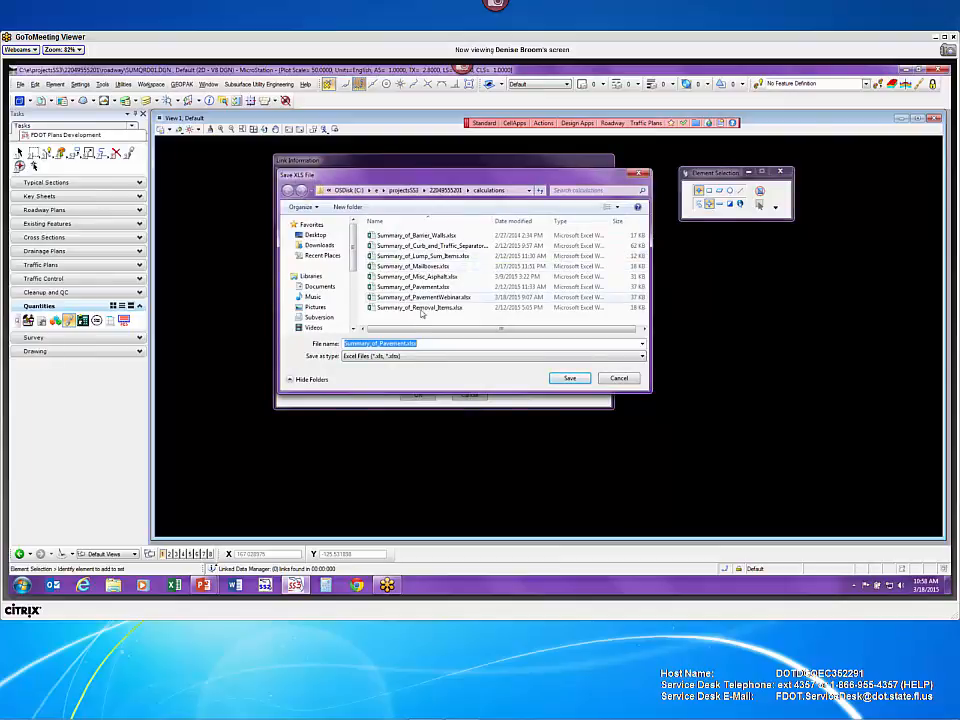
- Add 'Webinar' to the spreadsheet name and save it as Summary_of_PavementWebinar2.xlsx
left_click(408, 343)
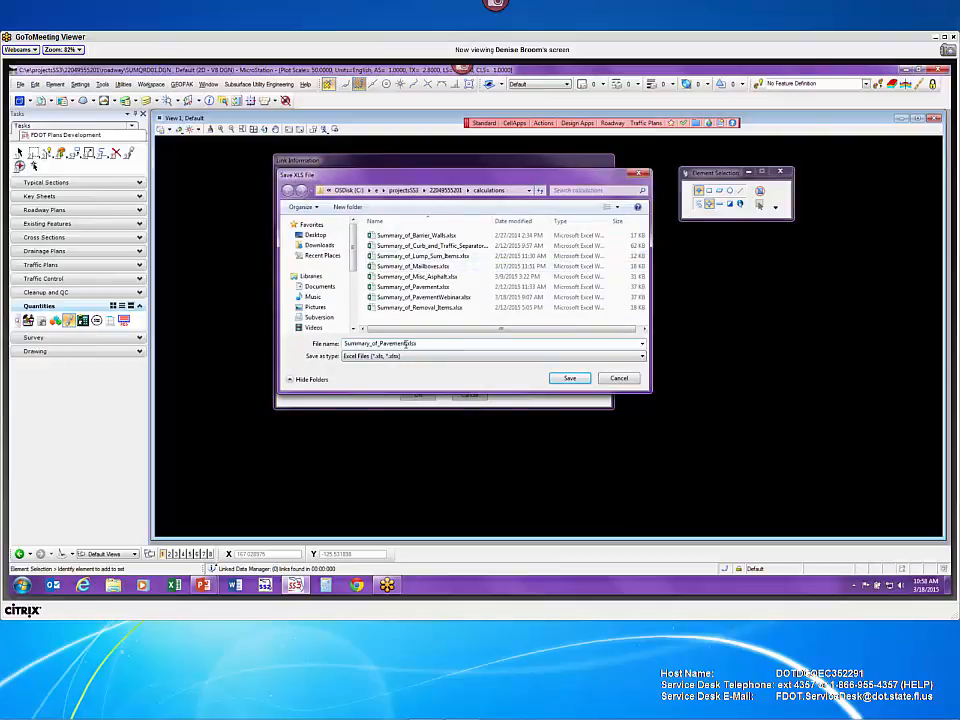
type("Webinar2")
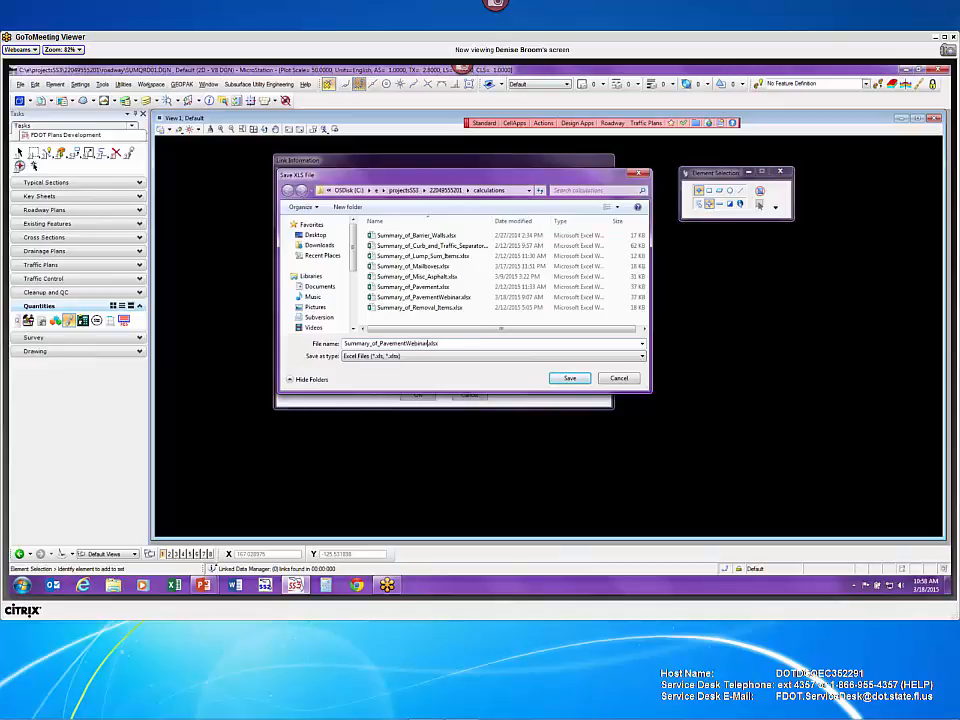
left_click(568, 378)
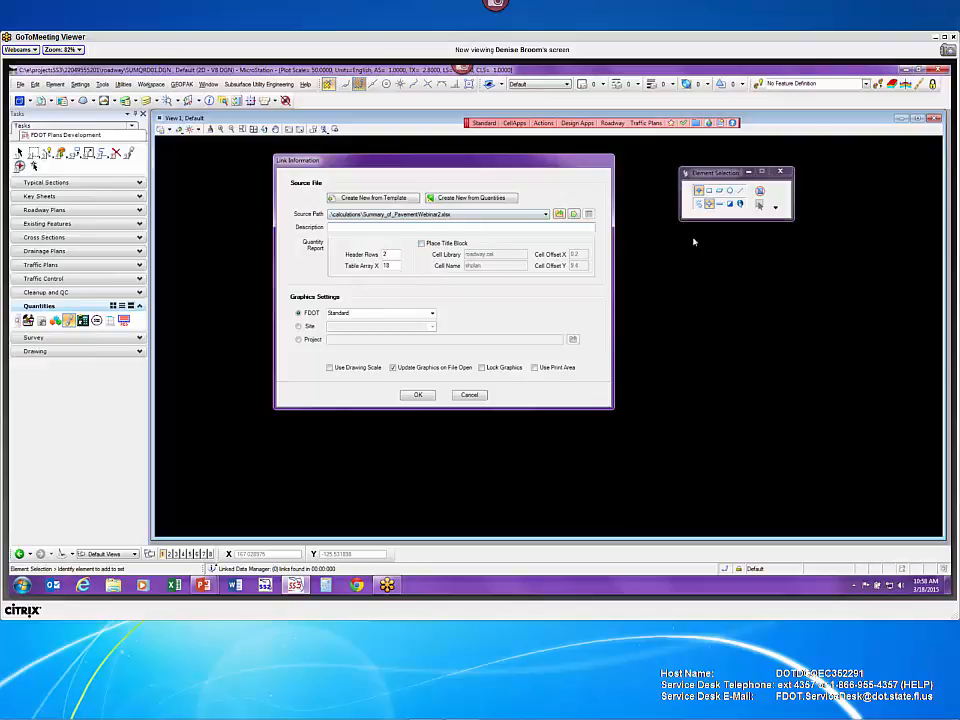
- Enable Place Title Block, disable Update Graphics on File Open, and accept the link
left_click(421, 243)
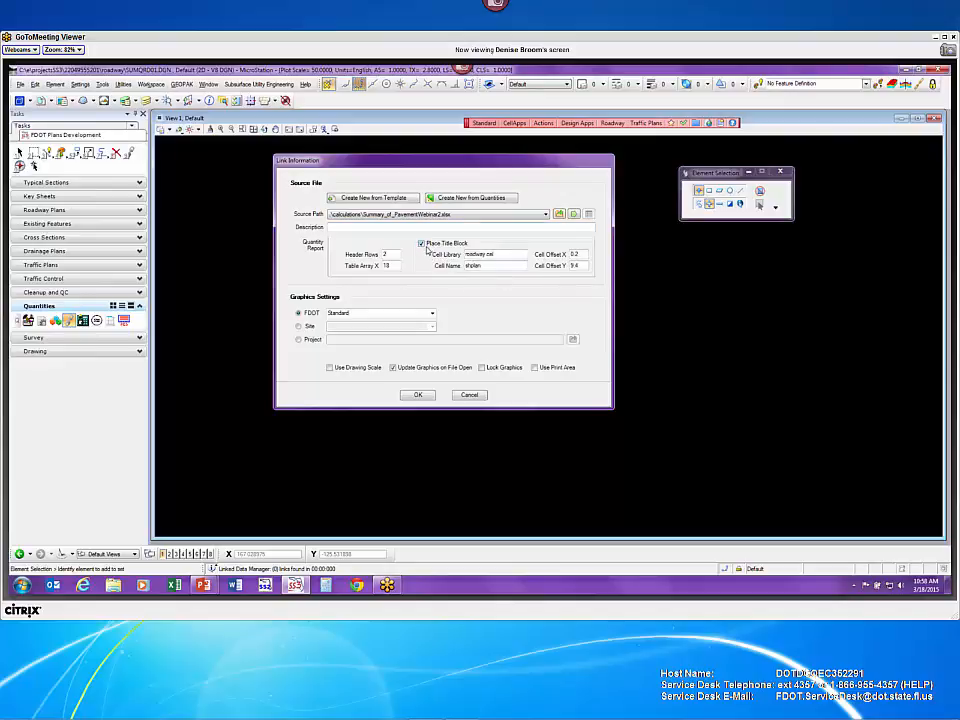
left_click(422, 245)
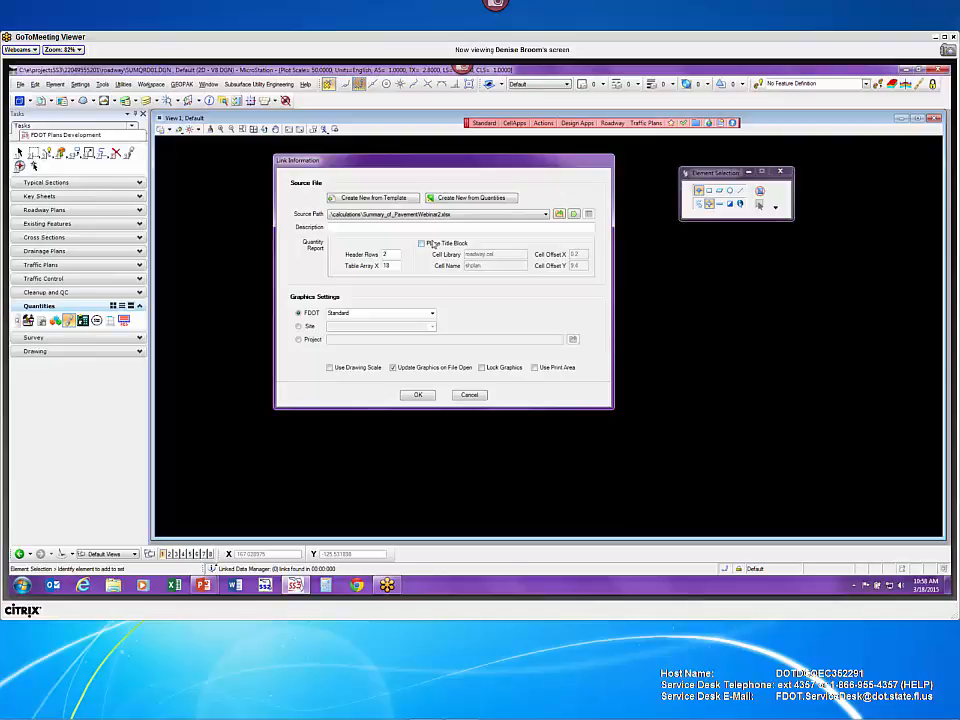
left_click(421, 244)
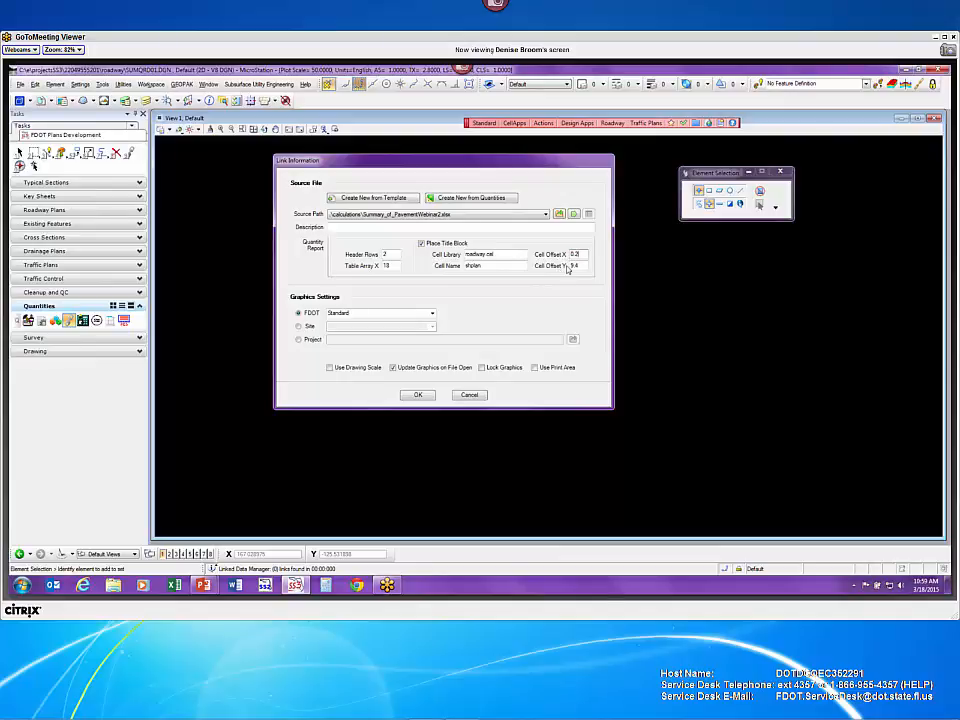
left_click(394, 368)
left_click(427, 396)
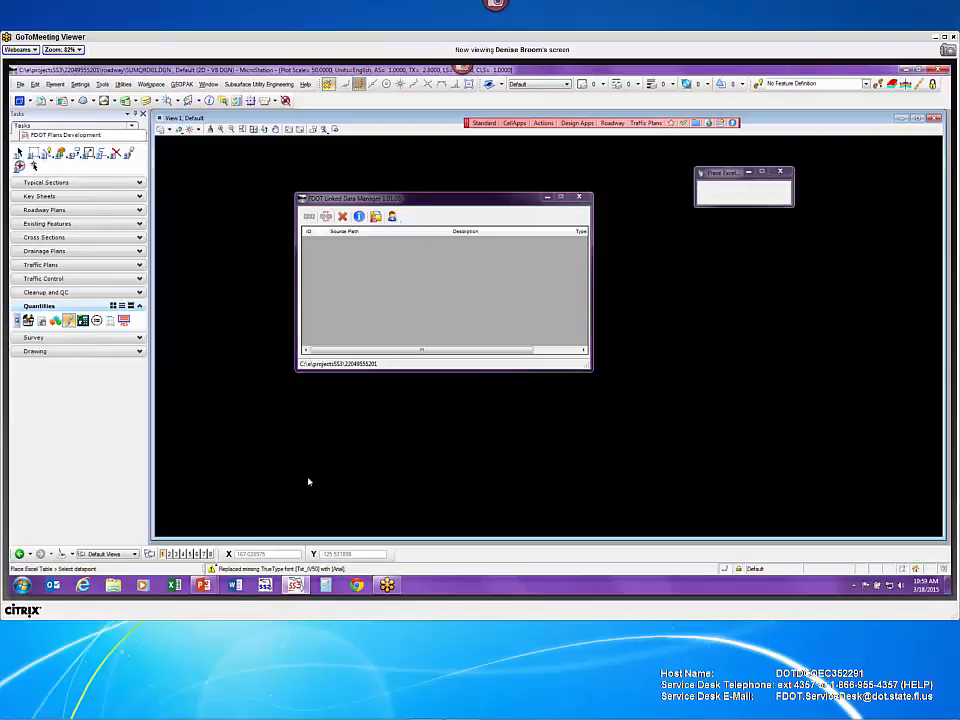
- Place the pavement summary tables in the view and select all four XLS links
left_click(303, 424)
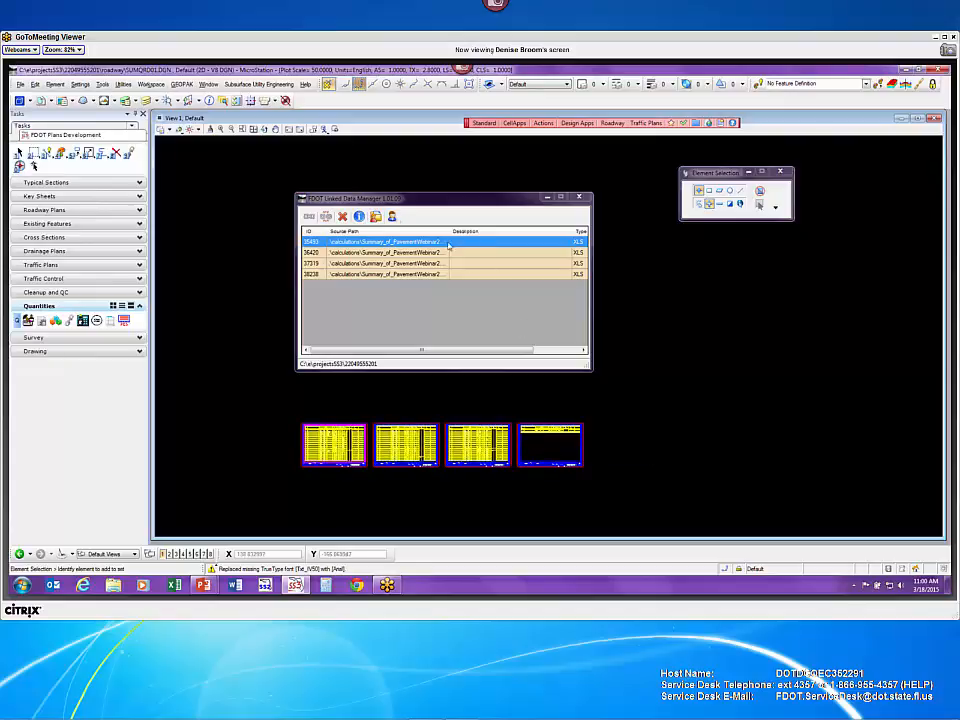
left_click(400, 276)
left_click(400, 264)
left_click(402, 253)
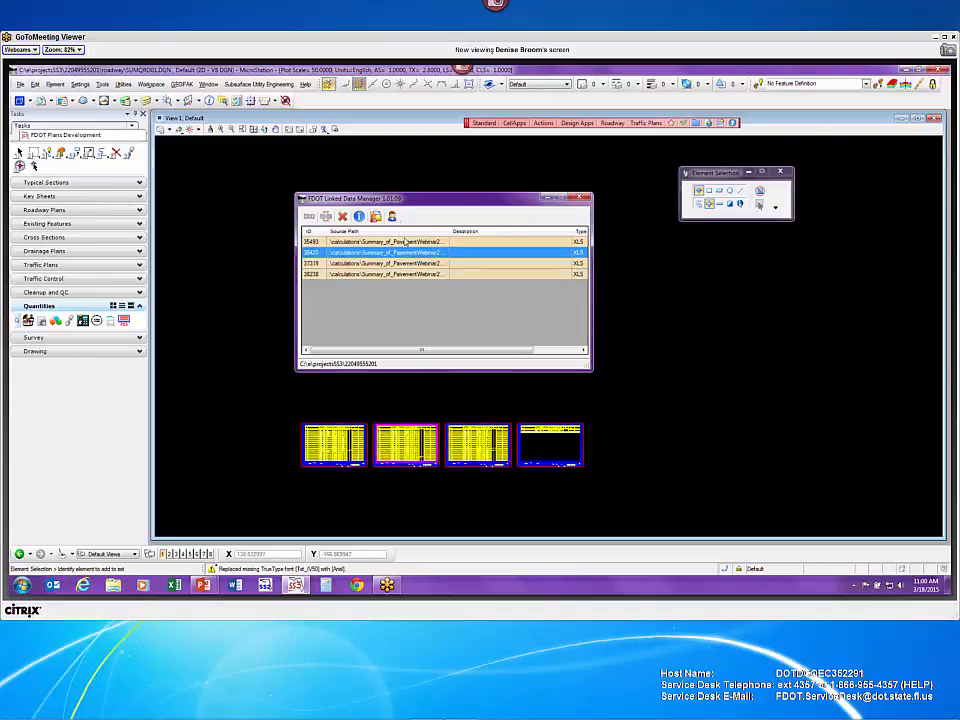
left_click(403, 242)
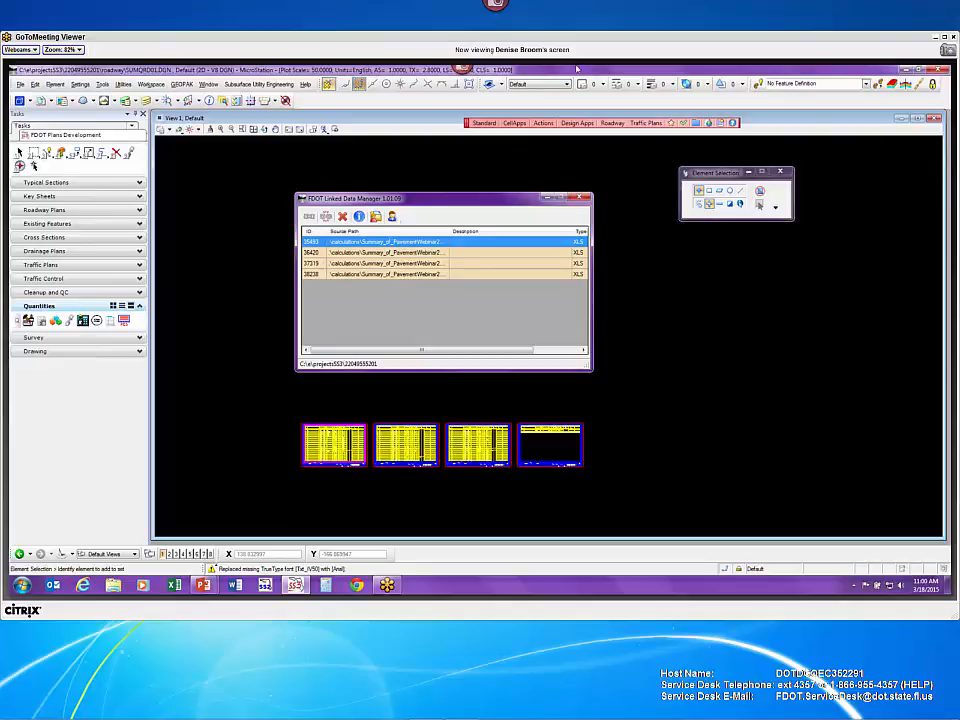
left_click(410, 274, "shift")
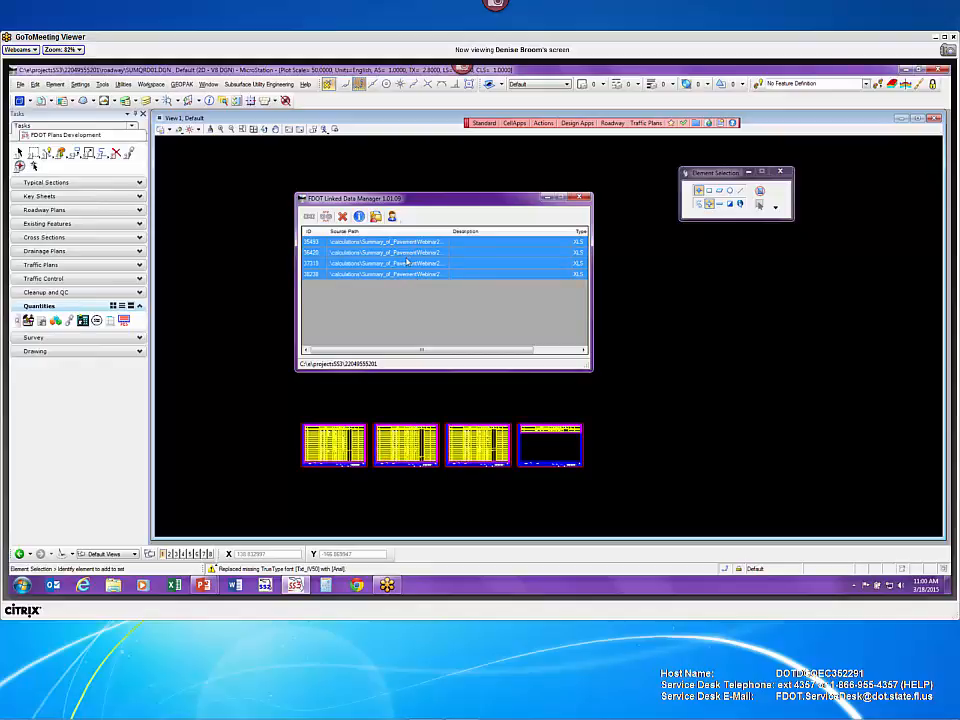
- Zoom and pan onto the placed tables, then open Properties of the first pavement link
right_click(406, 262)
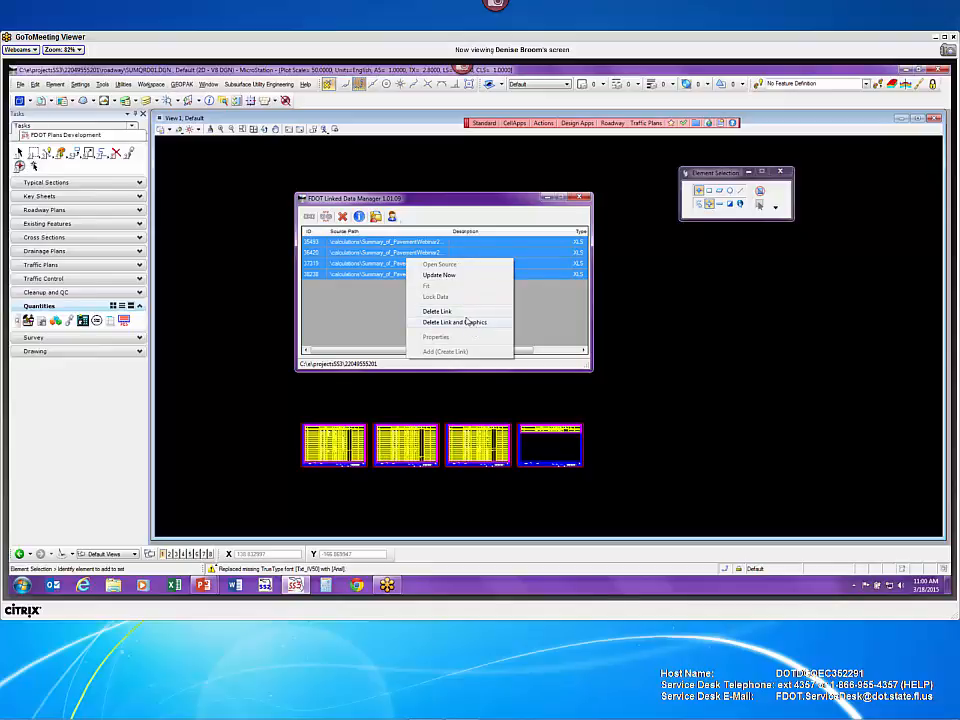
left_click(371, 317)
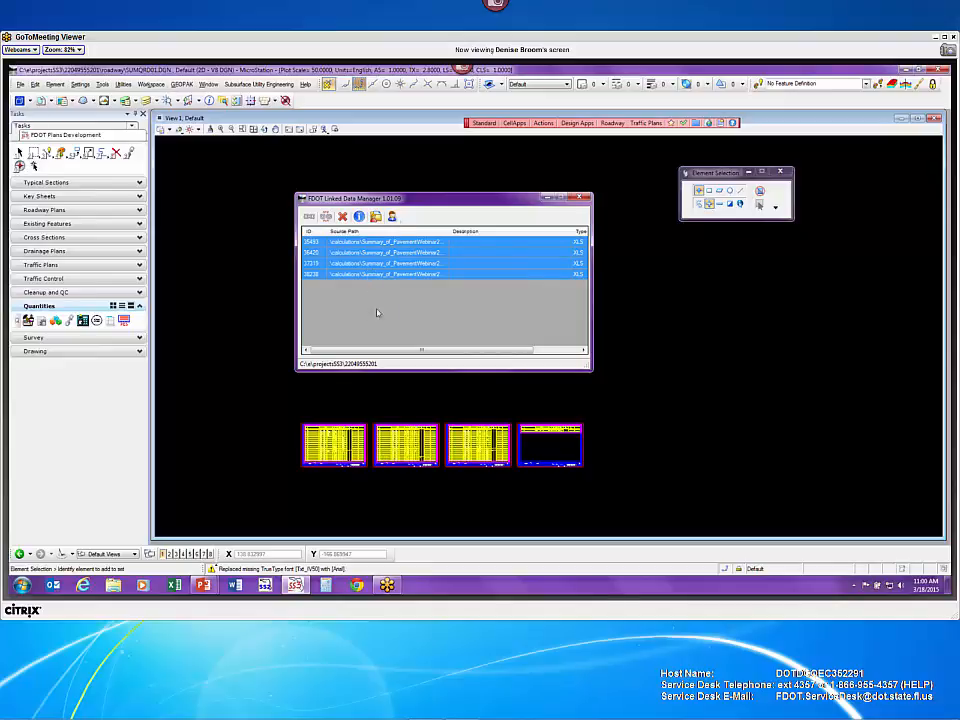
left_click(398, 243)
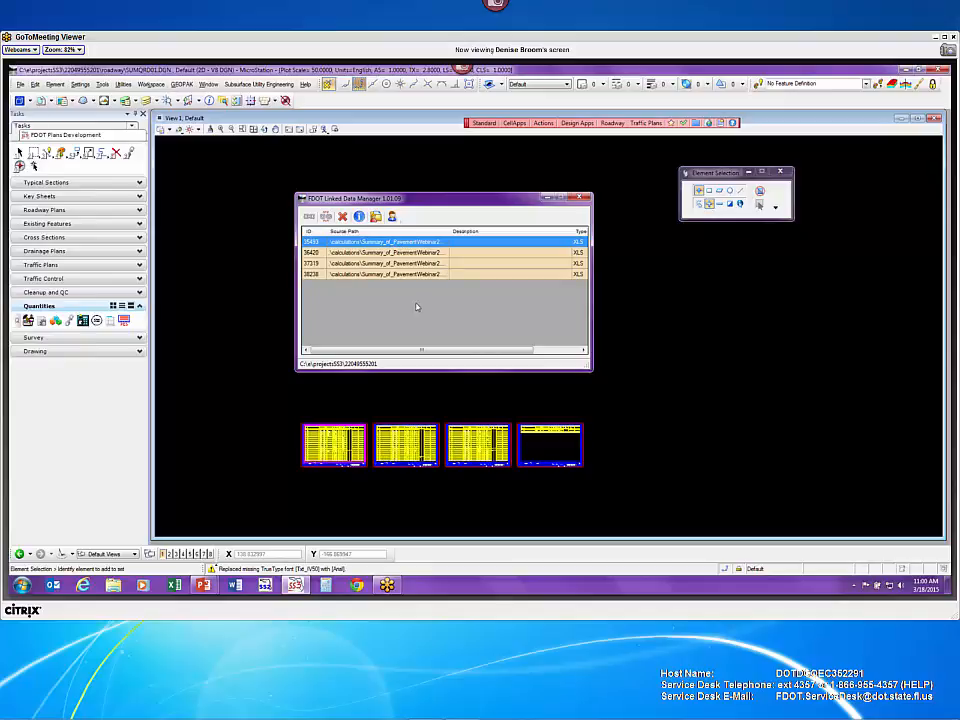
scroll(418, 445, "up", 4)
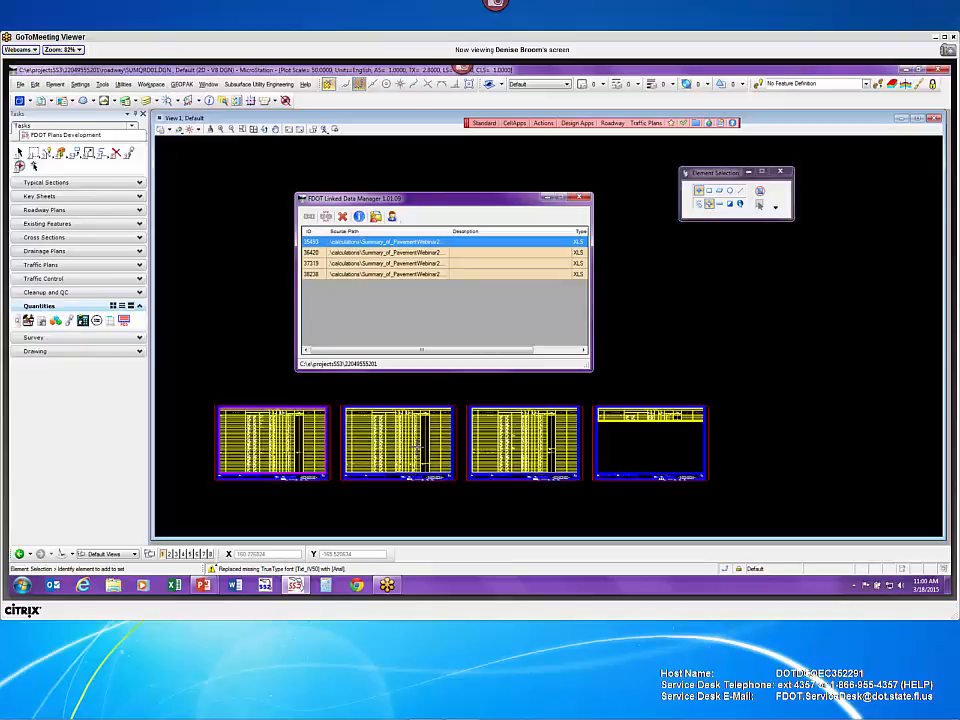
middle_click_drag(401, 446, 487, 437)
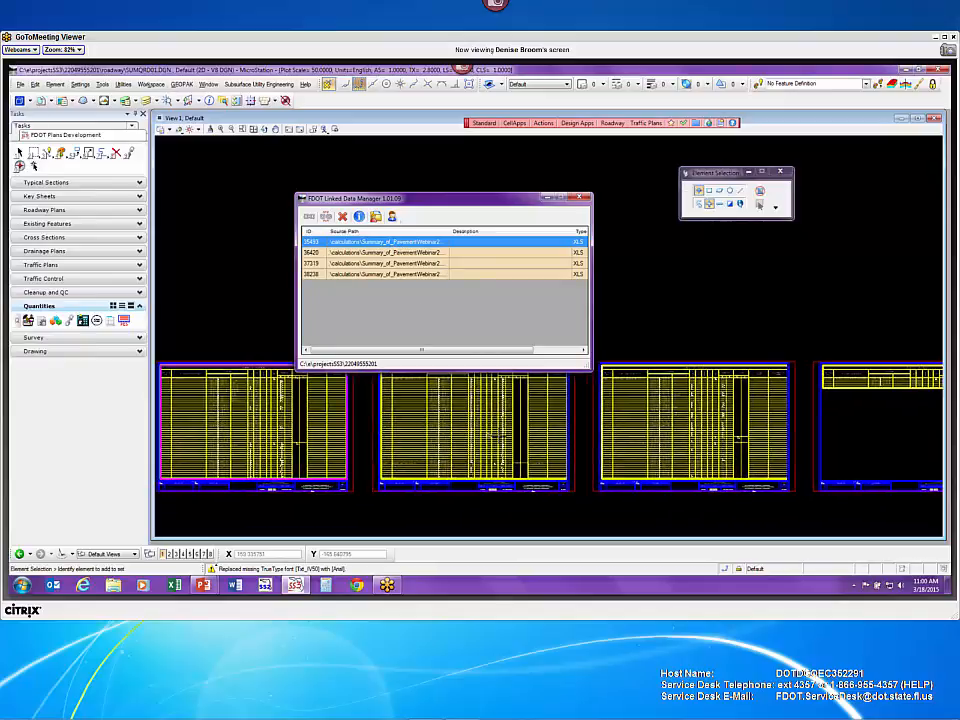
right_click(427, 243)
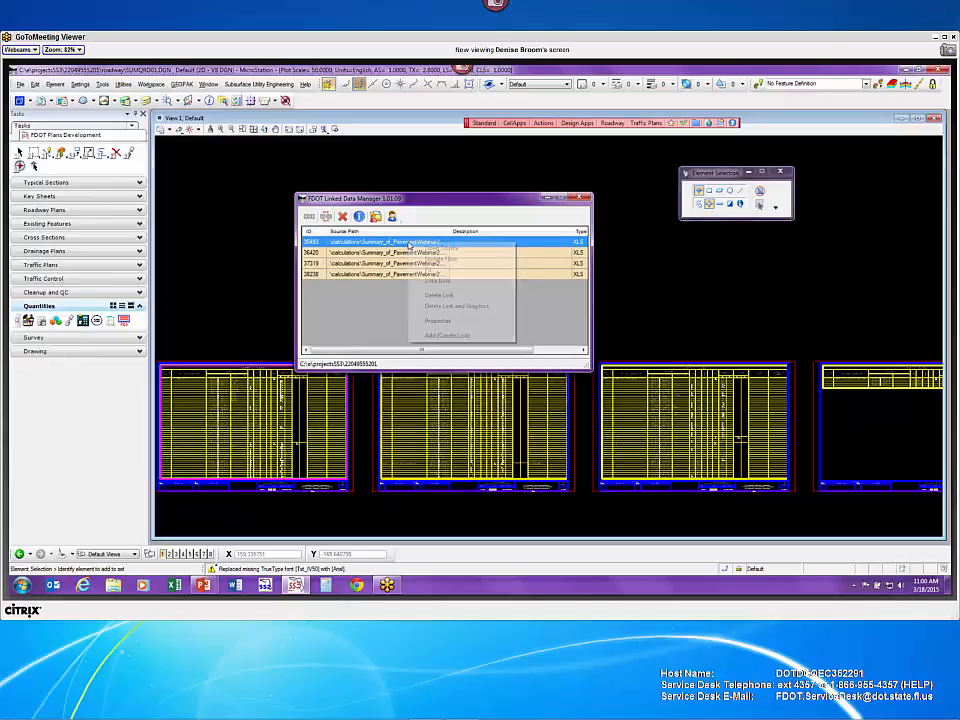
left_click(439, 321)
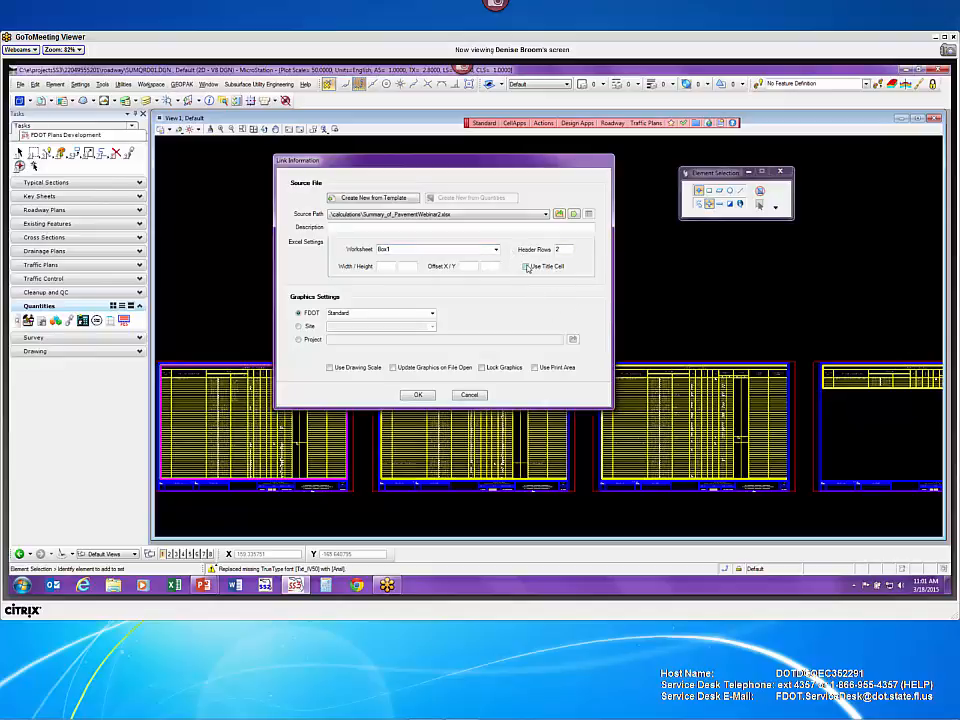
- Accept the first link's Link Information settings so it refreshes with a new ID
left_click(417, 397)
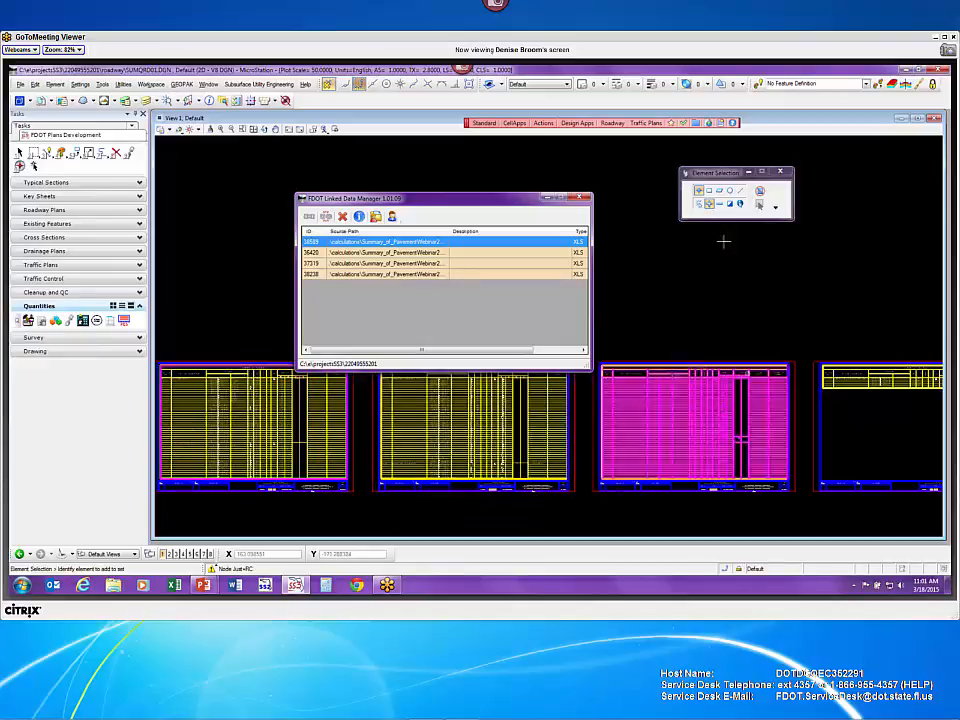
- Open TABQSP01.DGN from the project's signing folder
left_click(20, 85)
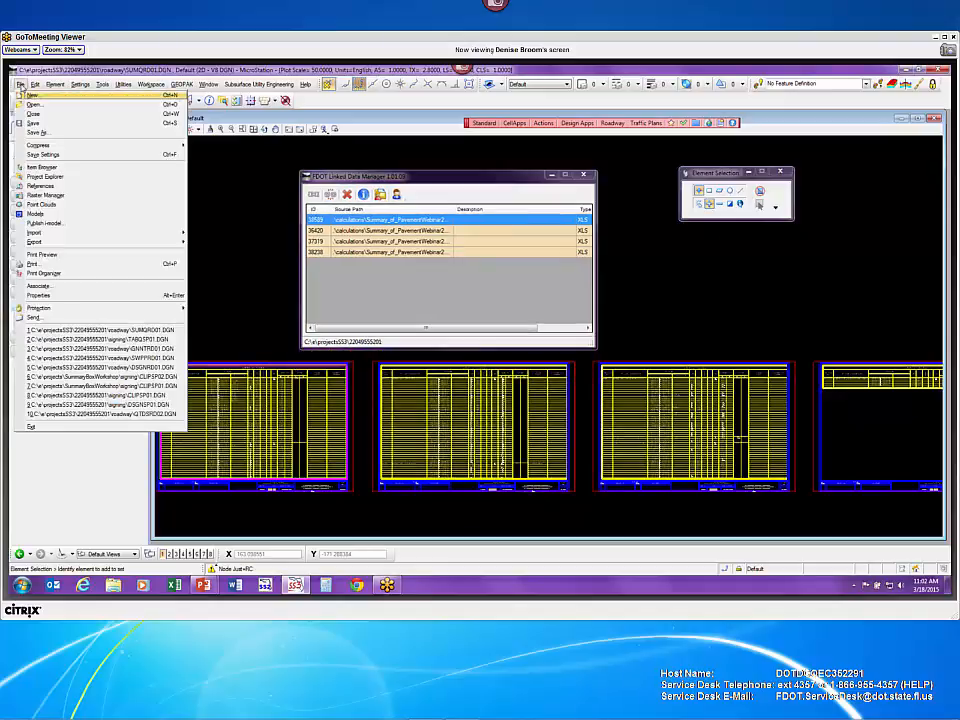
left_click(34, 123)
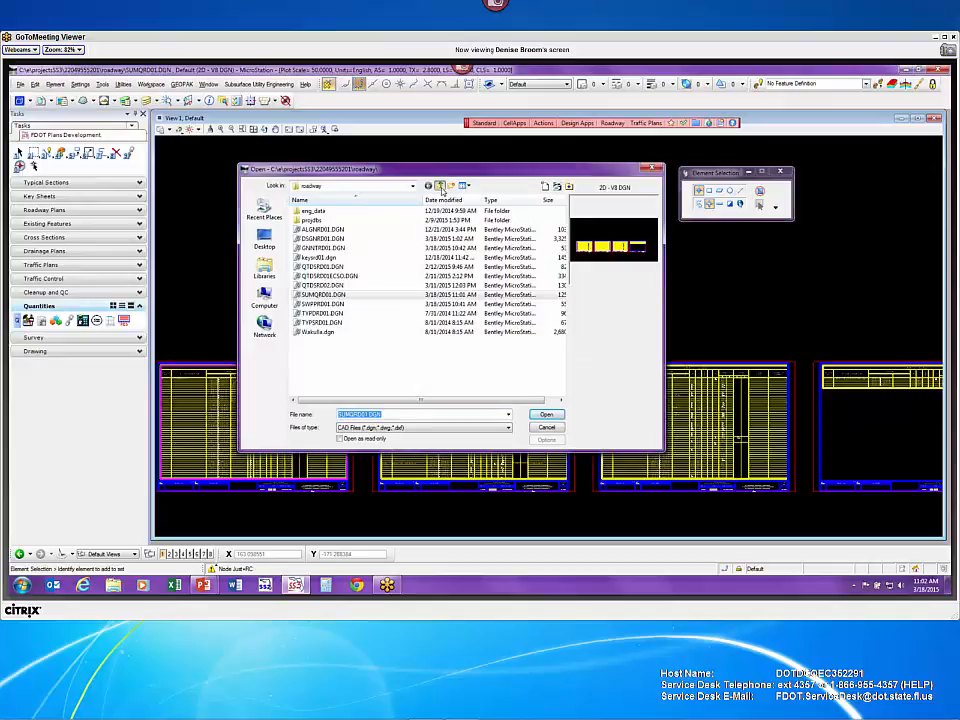
left_click(439, 186)
left_click(320, 380)
scroll(326, 370, "down", 3)
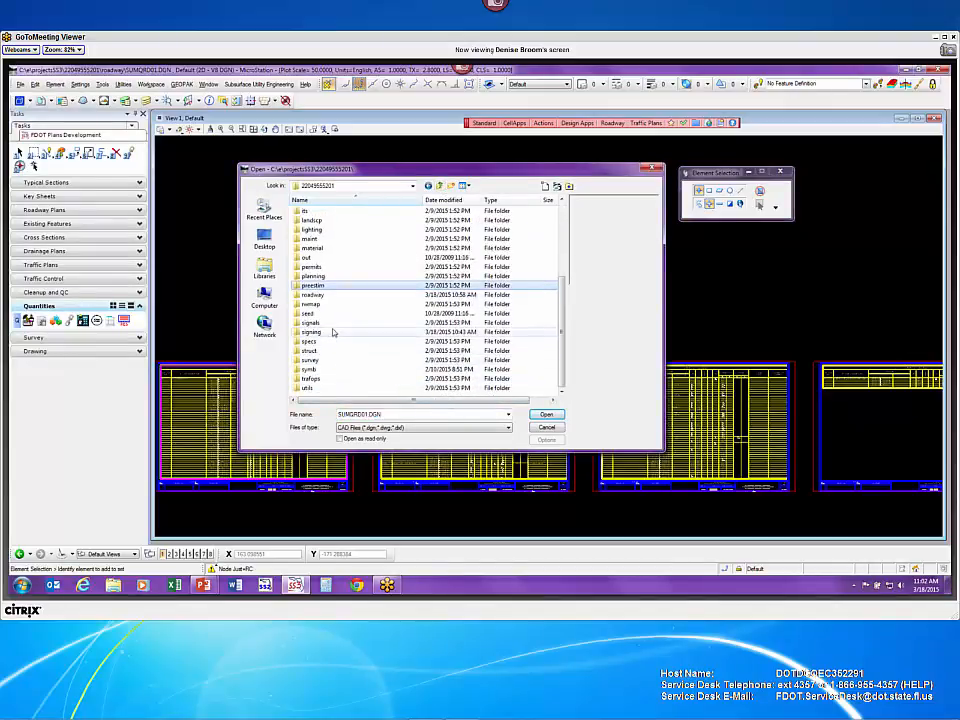
double_click(334, 333)
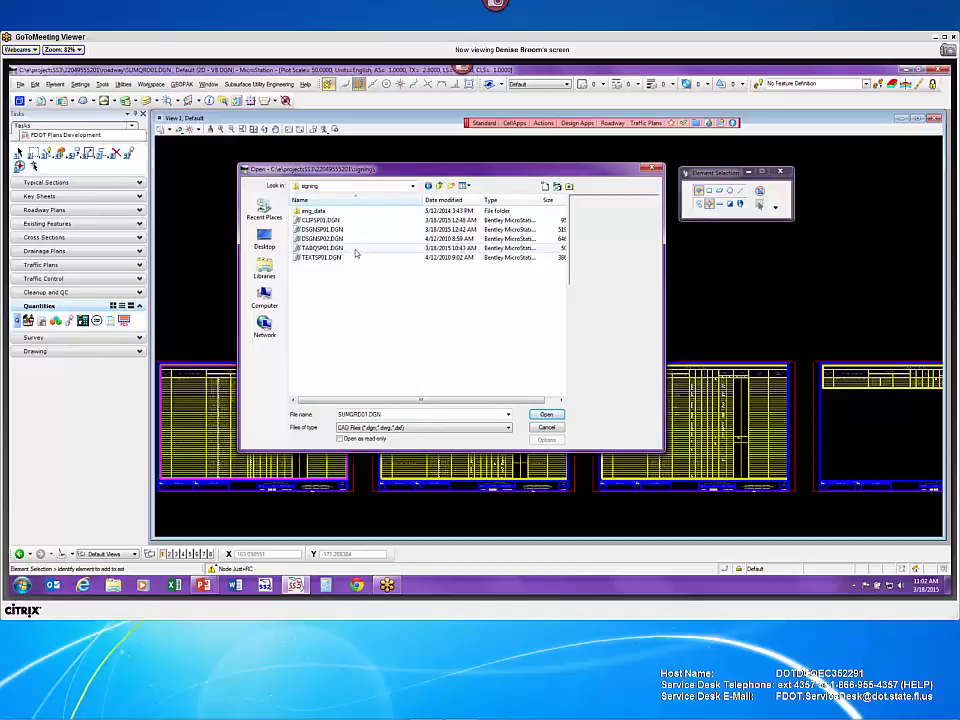
left_click(356, 250)
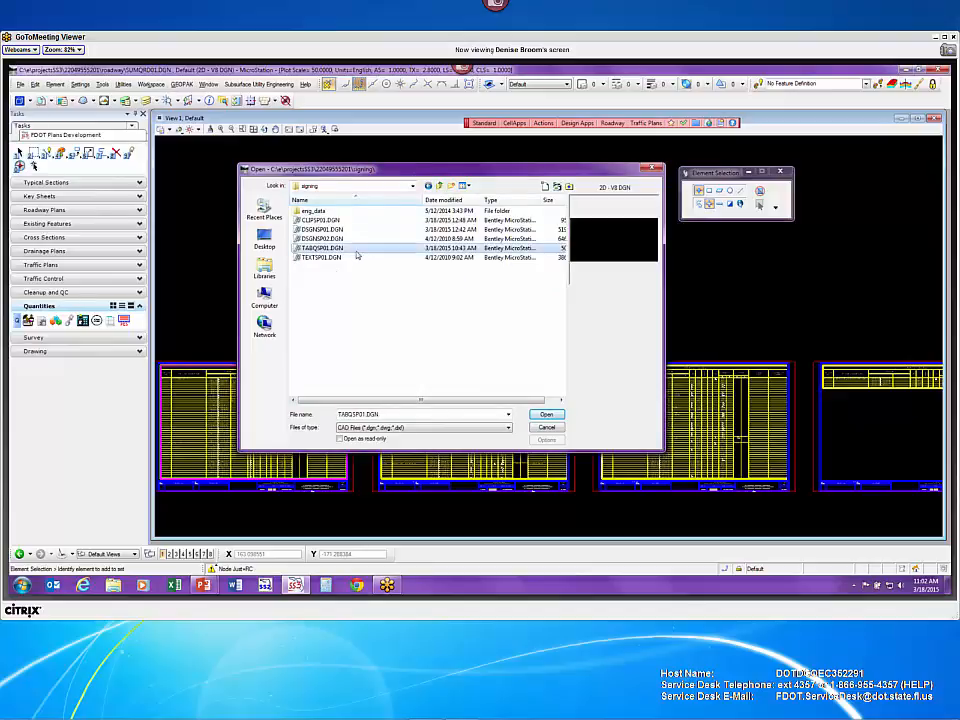
left_click(546, 414)
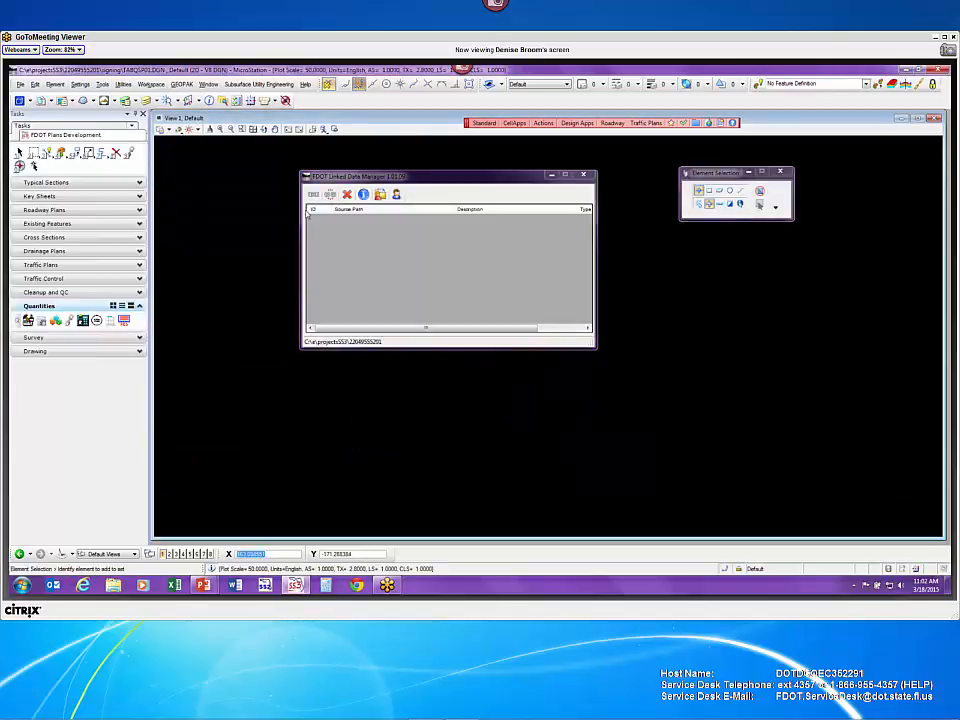
- Add a new quantities link using the signing SPM.mdb database
left_click(314, 195)
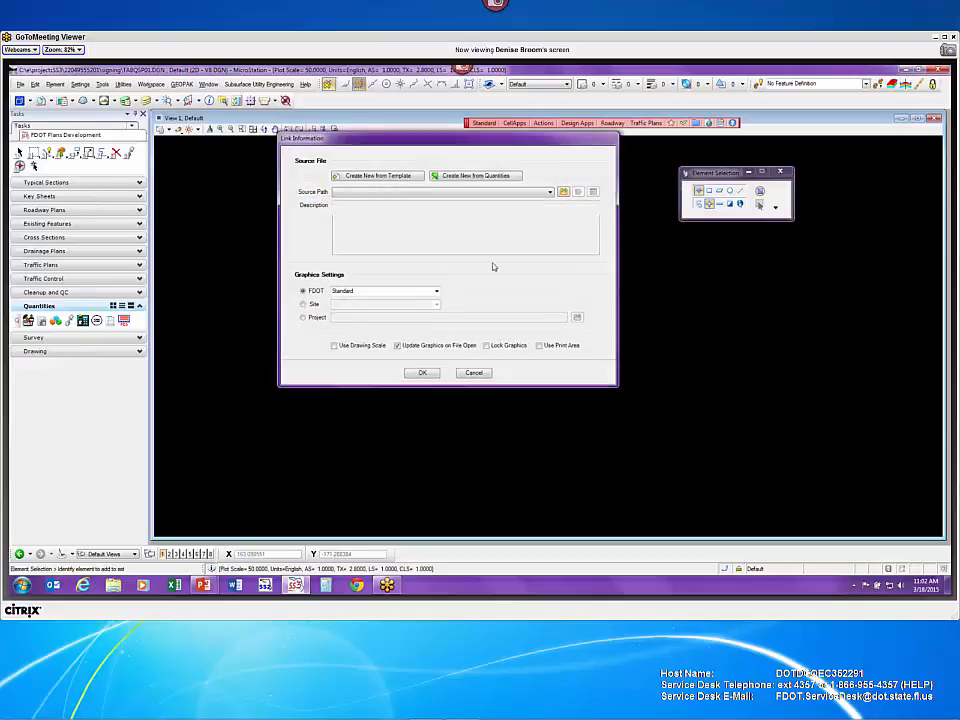
left_click(485, 176)
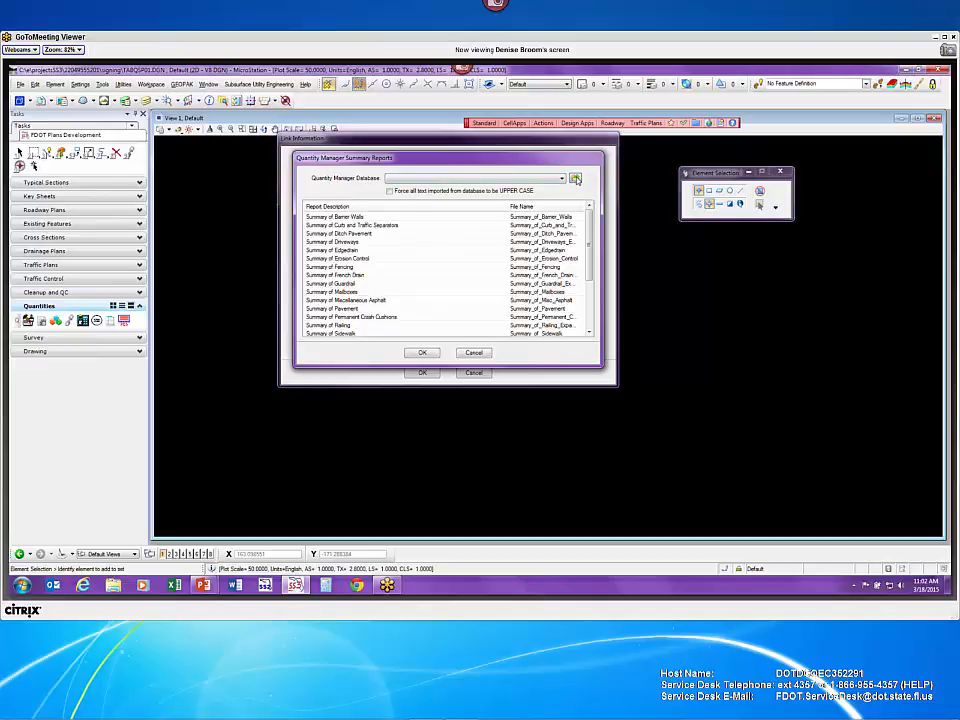
left_click(574, 178)
left_click(410, 244)
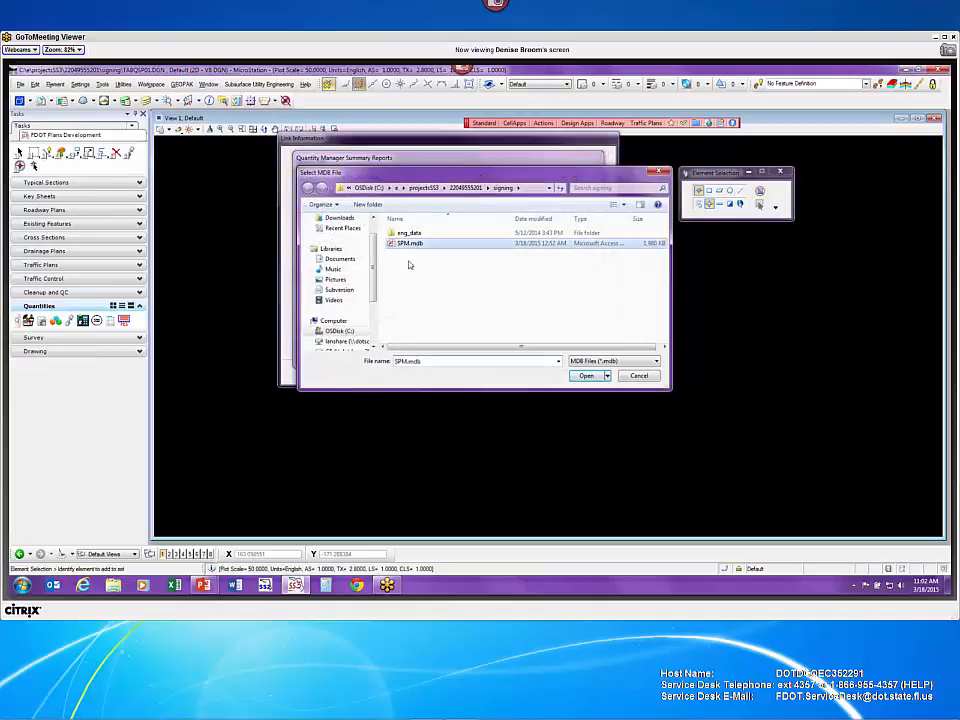
left_click(587, 376)
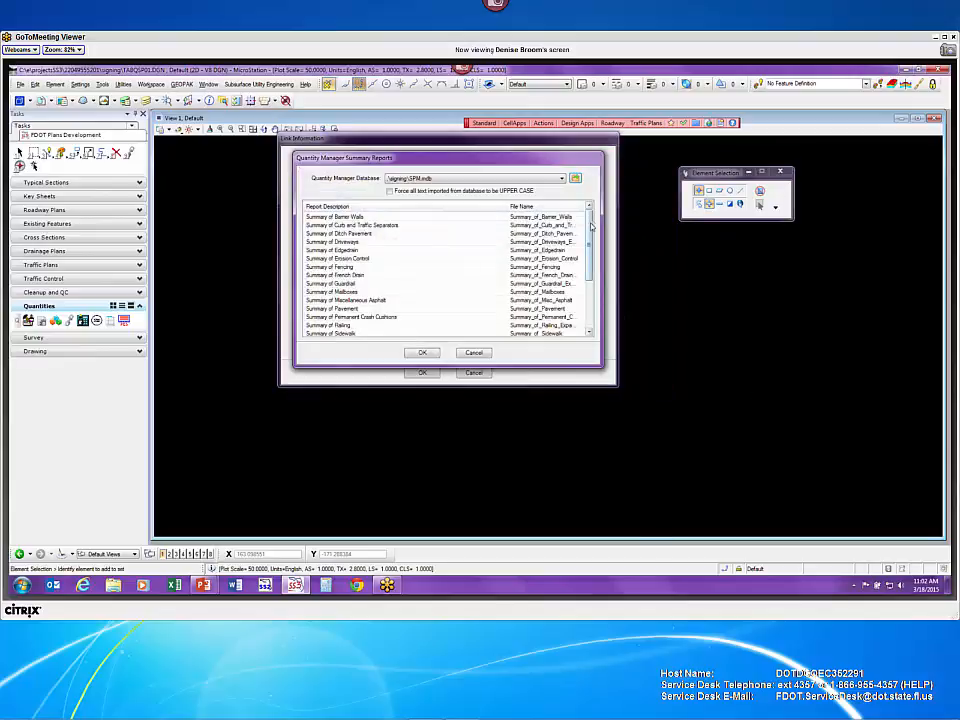
- Choose the Tabulation of Quantities report with text forced to UPPER CASE
scroll(591, 228, "down", 3)
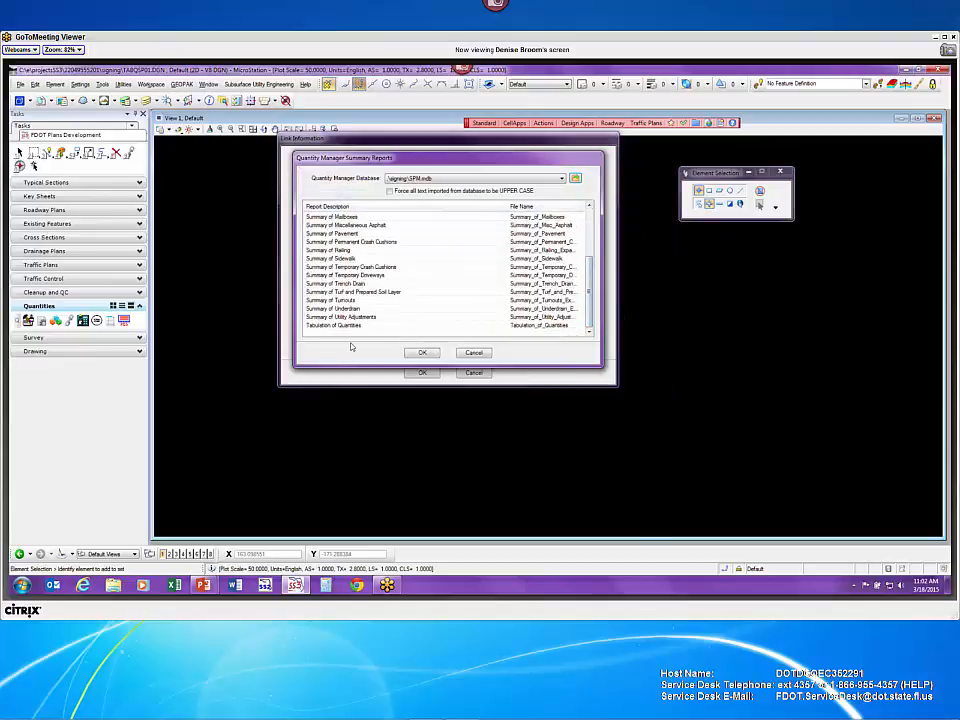
left_click(352, 327)
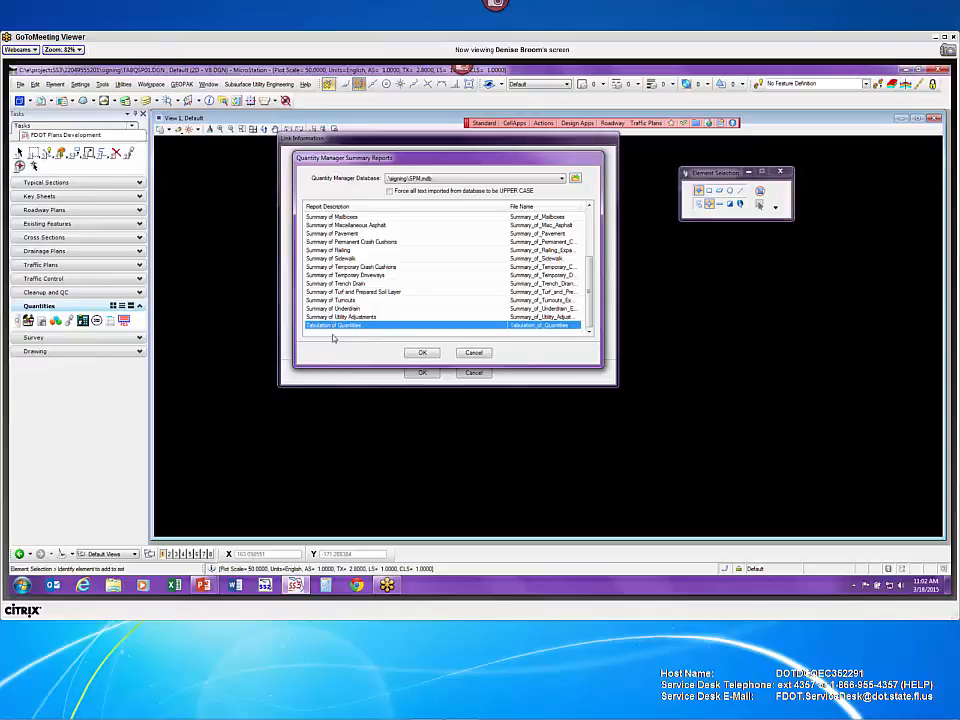
left_click(425, 354)
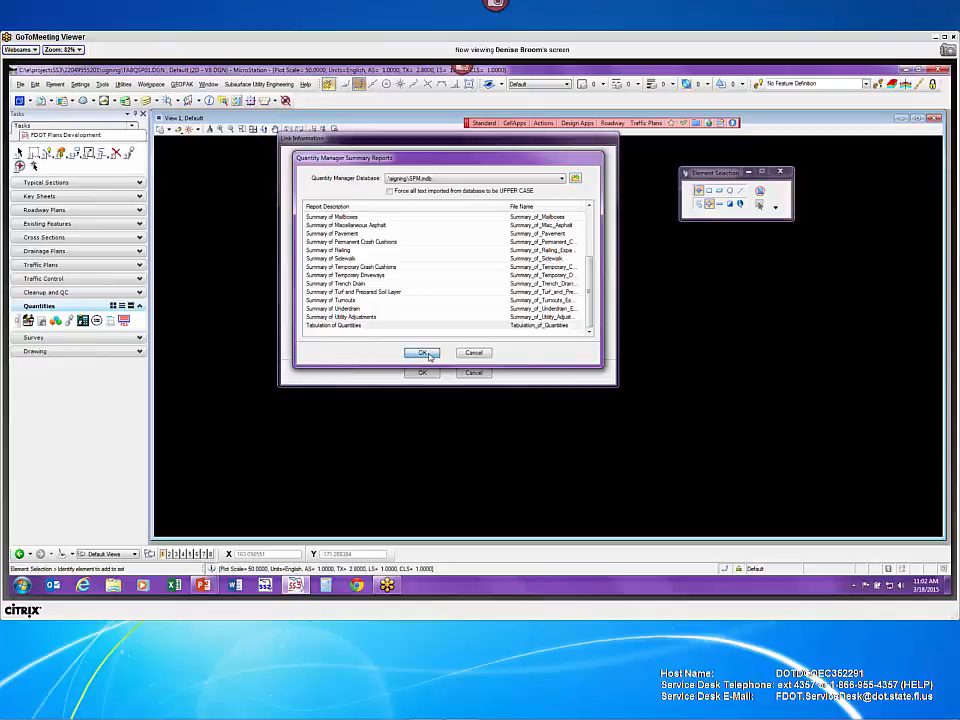
left_click(391, 192)
left_click(424, 354)
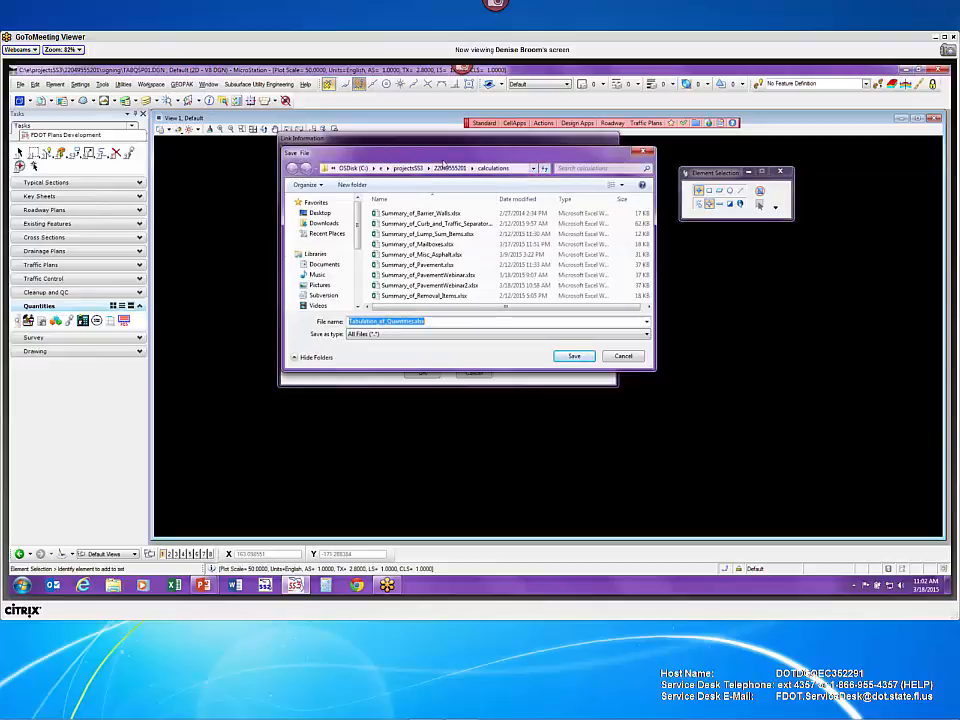
- Save Tabulation_of_Quantities.xlsx into the signing folder, replacing the existing copy
left_click(445, 167)
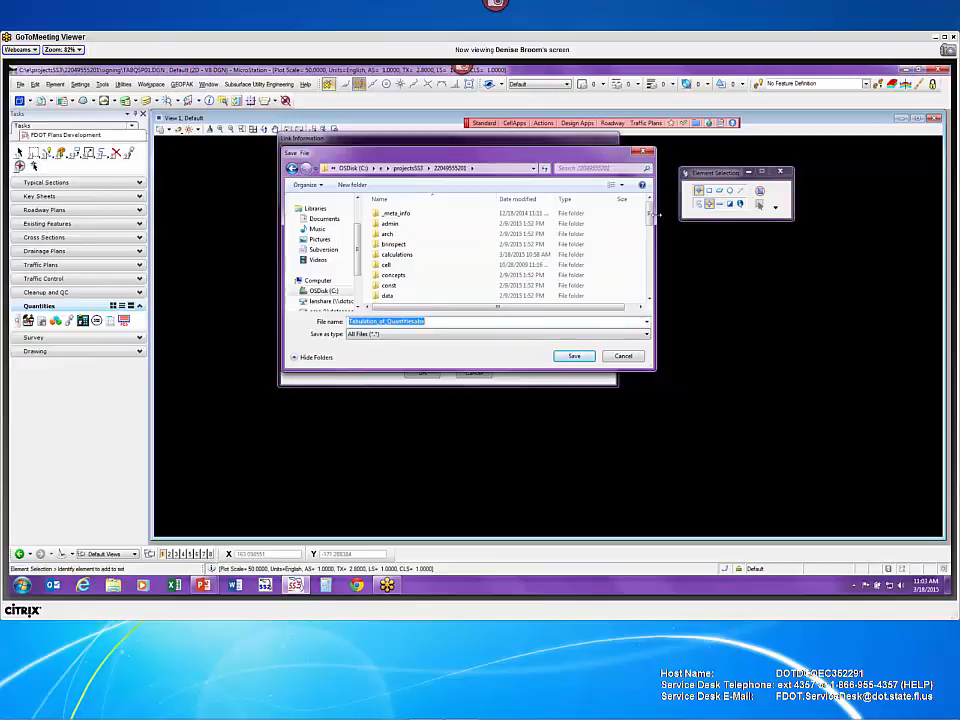
left_click_drag(650, 222, 650, 254)
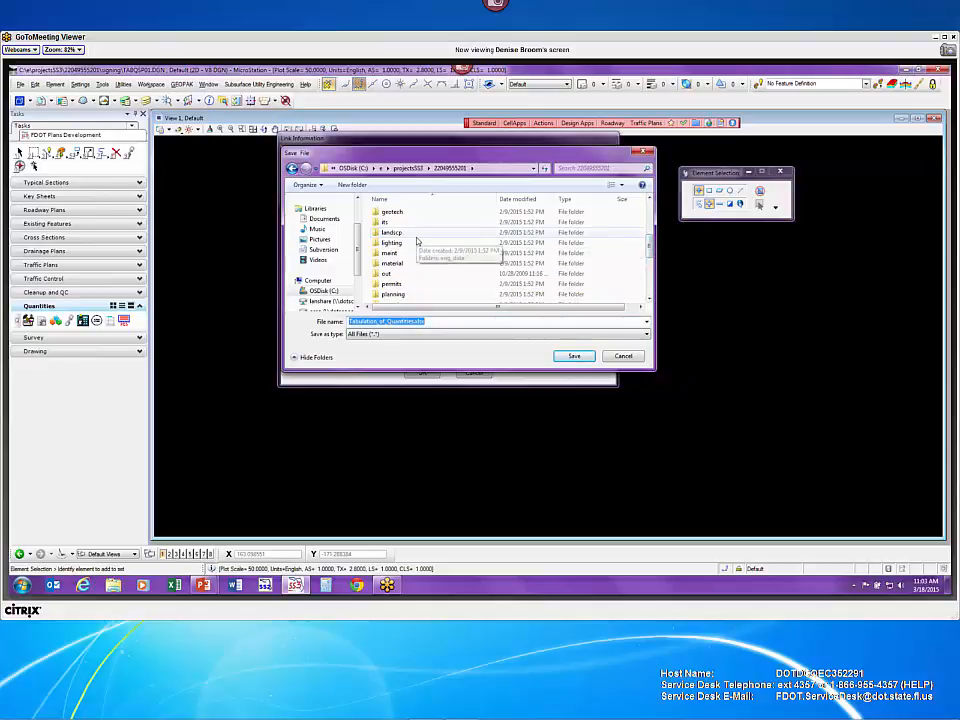
left_click(650, 301)
left_click(650, 301)
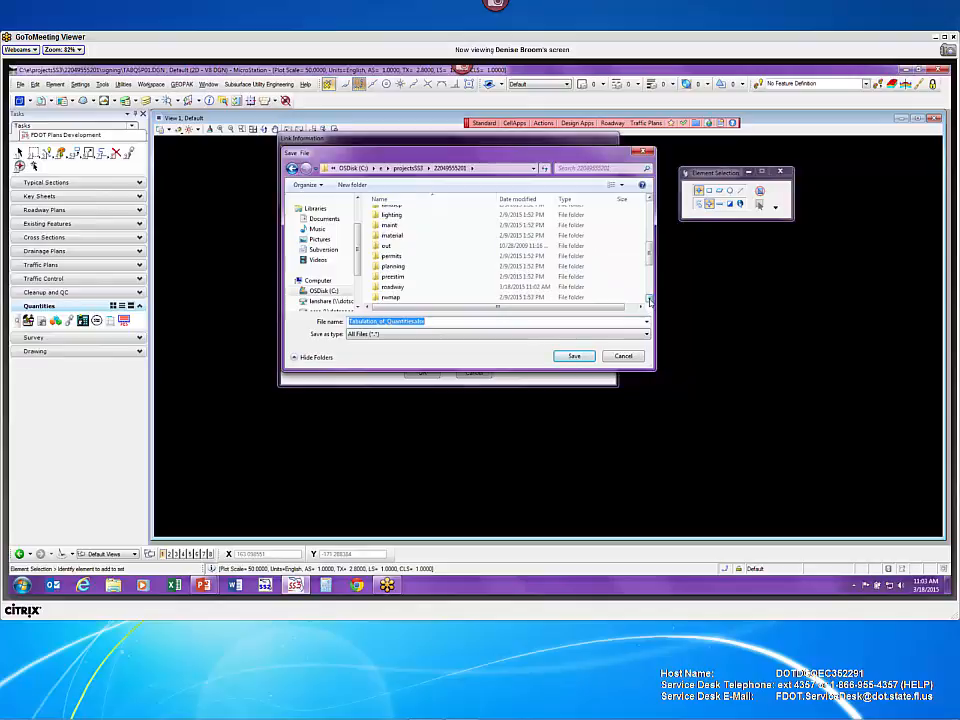
left_click(650, 301)
left_click(650, 301)
left_click(650, 301)
left_click(650, 301)
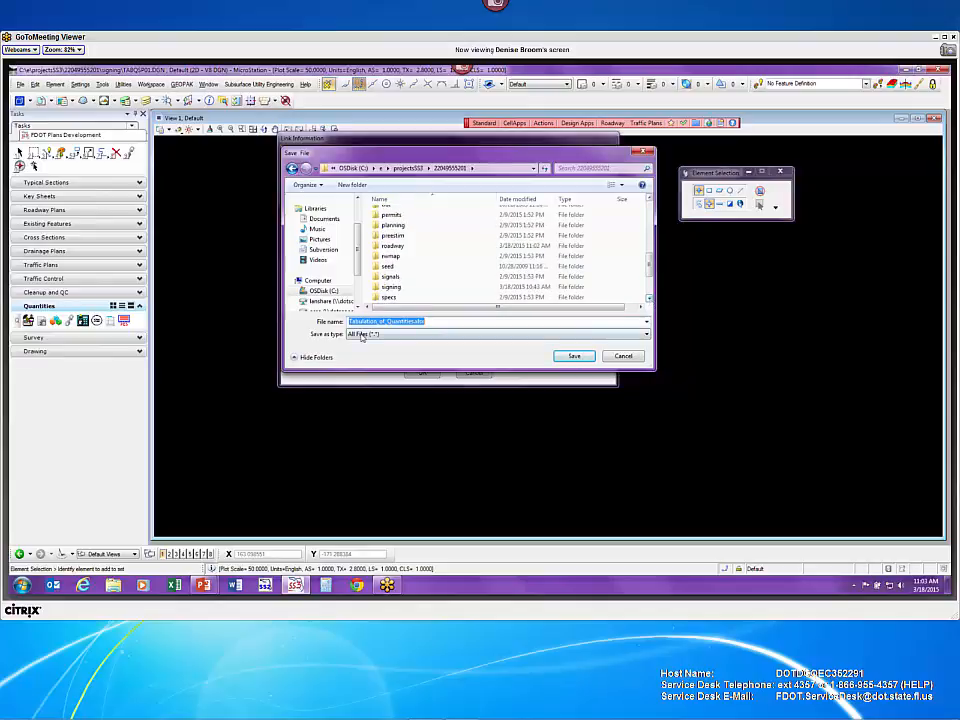
double_click(396, 288)
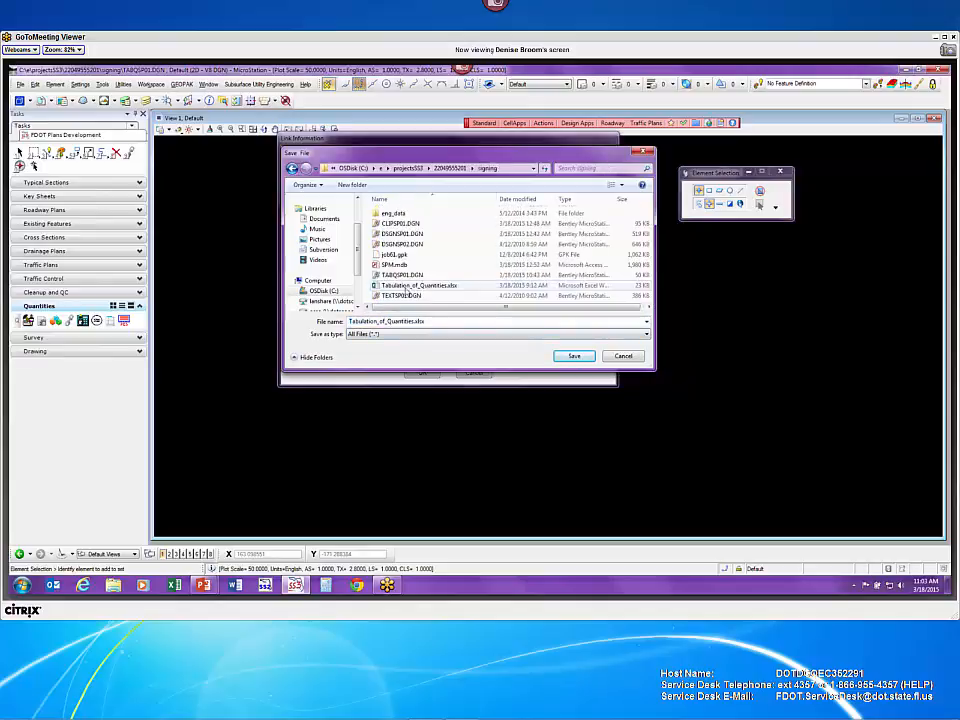
left_click(578, 358)
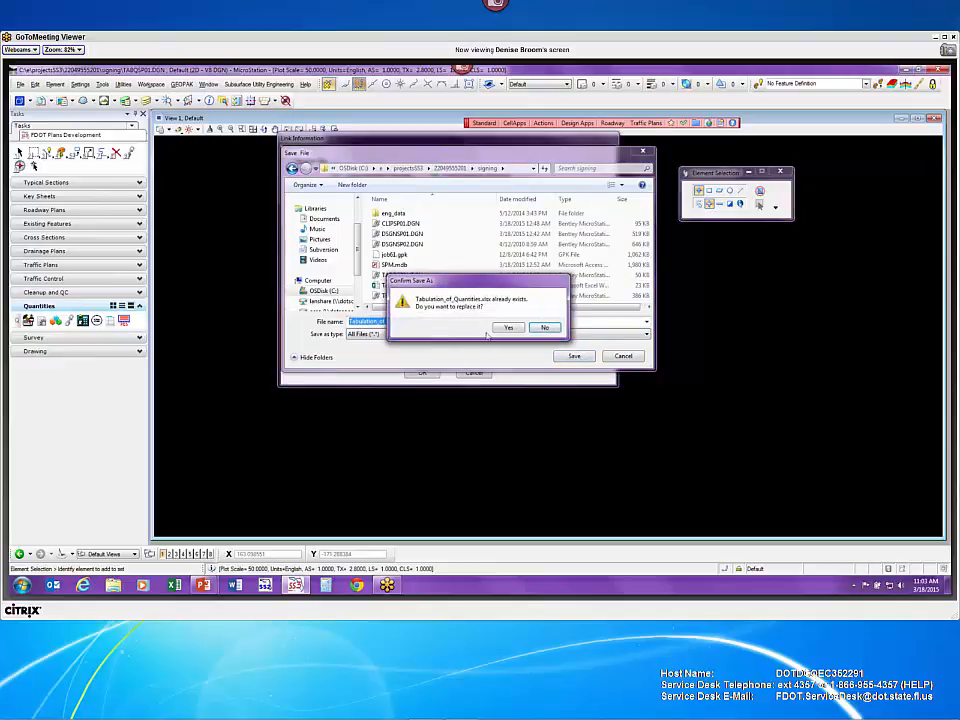
left_click(522, 328)
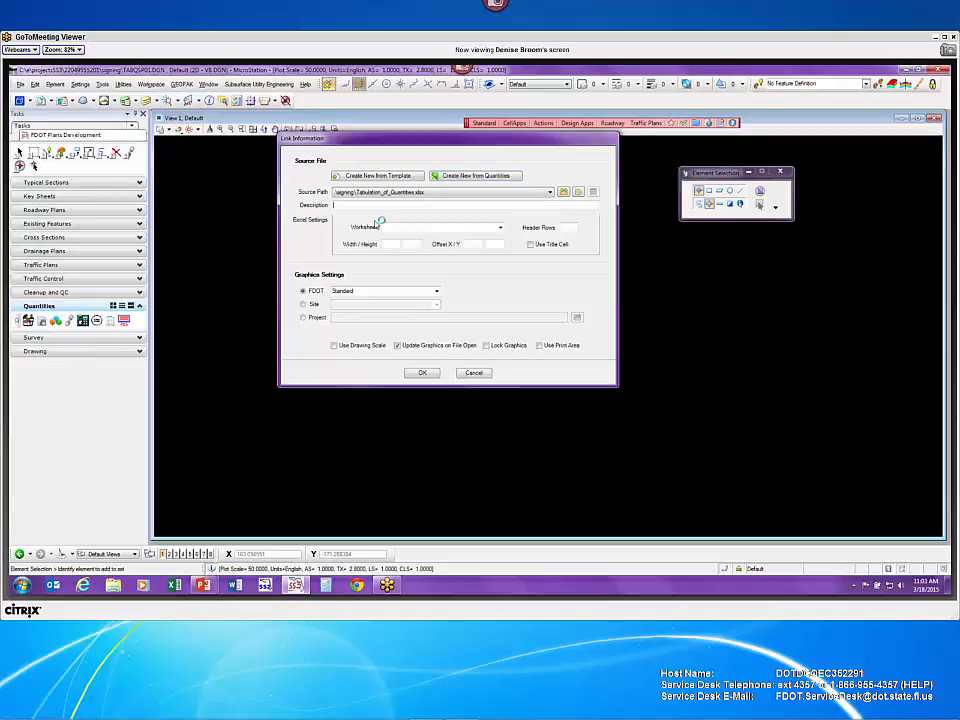
- Enable Place Title Block with Cell Offset X 0 and Y 9.6, then accept the link
left_click(444, 221)
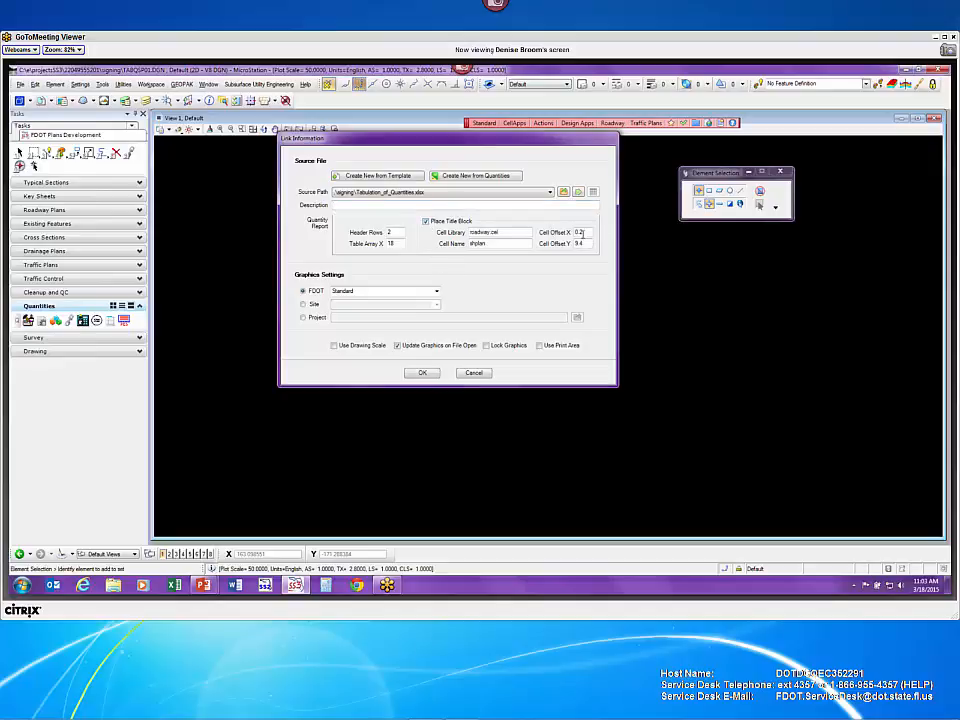
double_click(581, 233)
type("0")
type(".6")
left_click(421, 373)
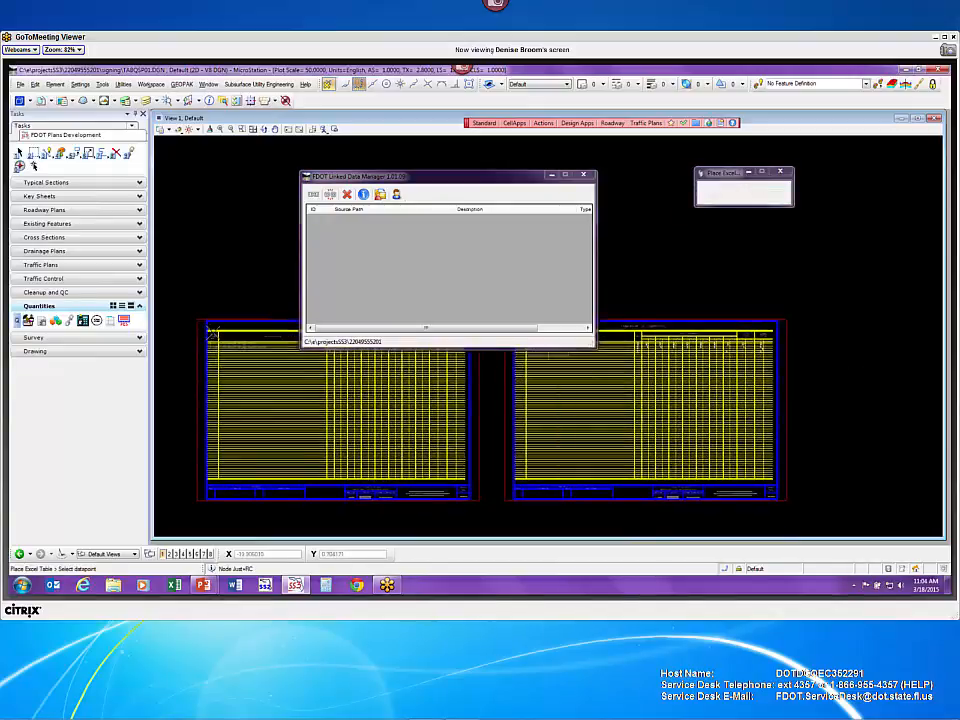
- Place the two Tabulation of Quantities tables on the sheet and move Linked Data Manager aside
left_click(224, 346)
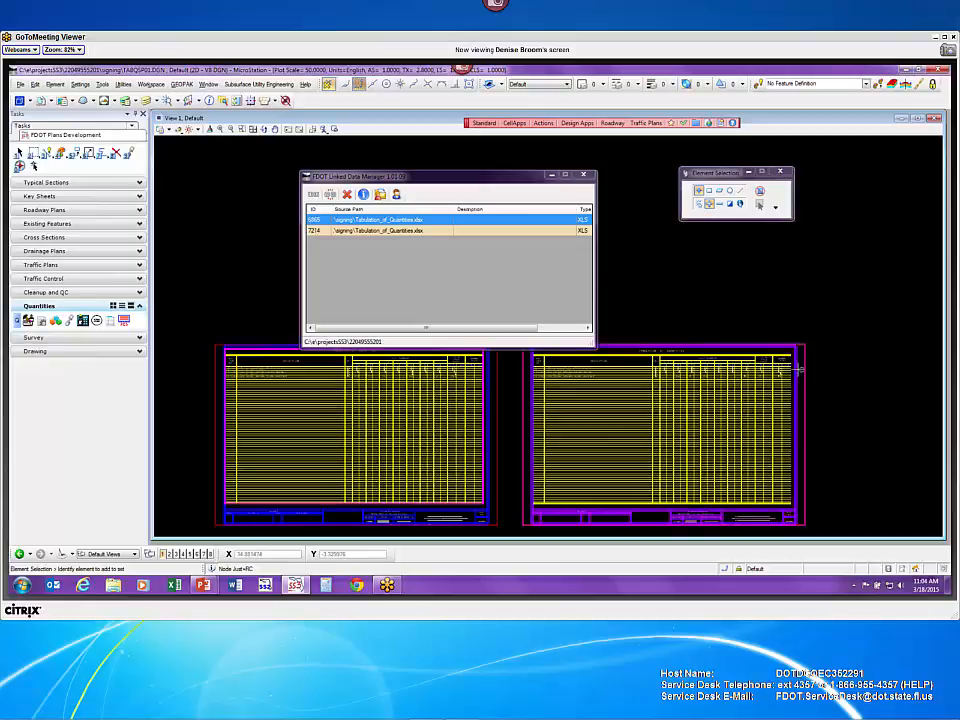
scroll(778, 366, "up", 5)
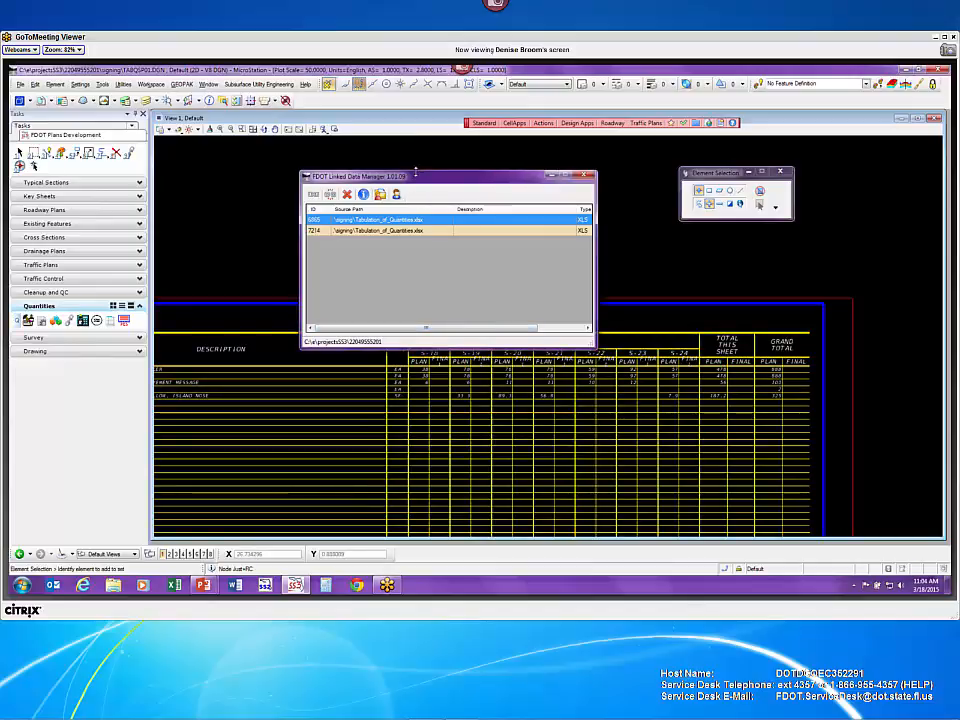
left_click_drag(418, 177, 487, 375)
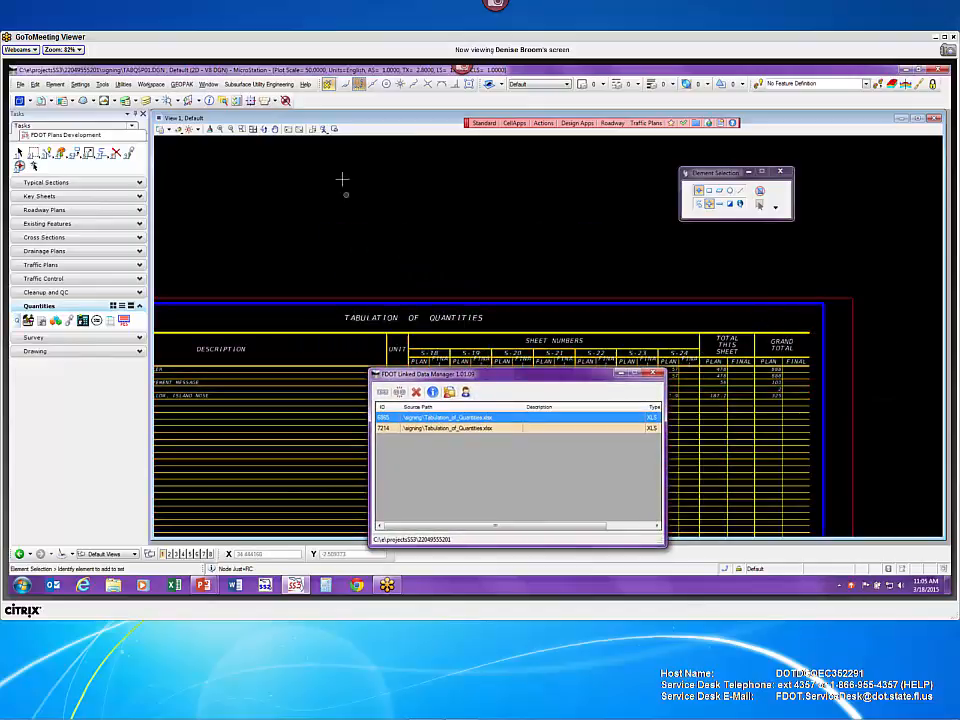
mouse_move(467, 378)
left_mouse_down()
mouse_move(484, 379)
mouse_move(606, 521)
mouse_move(585, 534)
left_mouse_up()
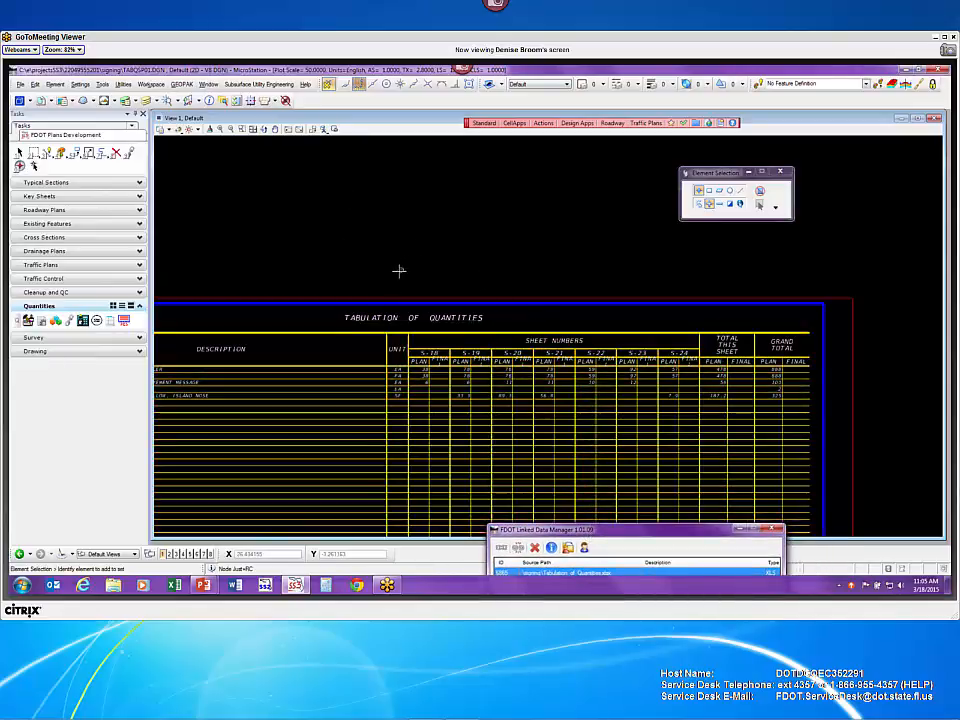
- Pan to see the whole table inside the sheet border, then show the desktop
scroll(330, 275, "down", 2)
middle_click_drag(328, 274, 407, 233)
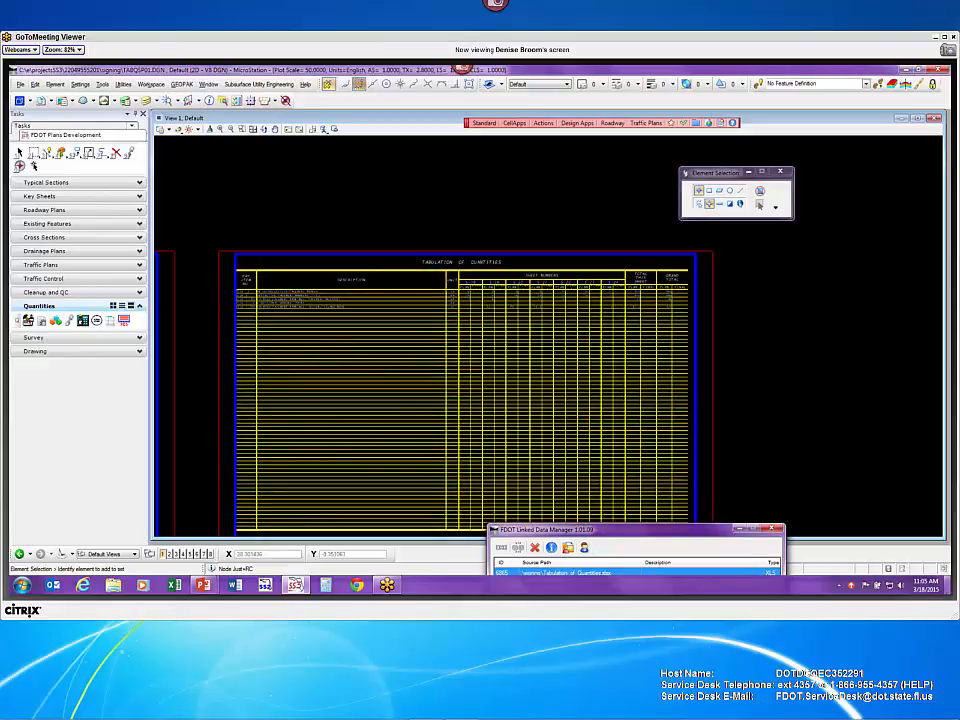
left_click(946, 584)
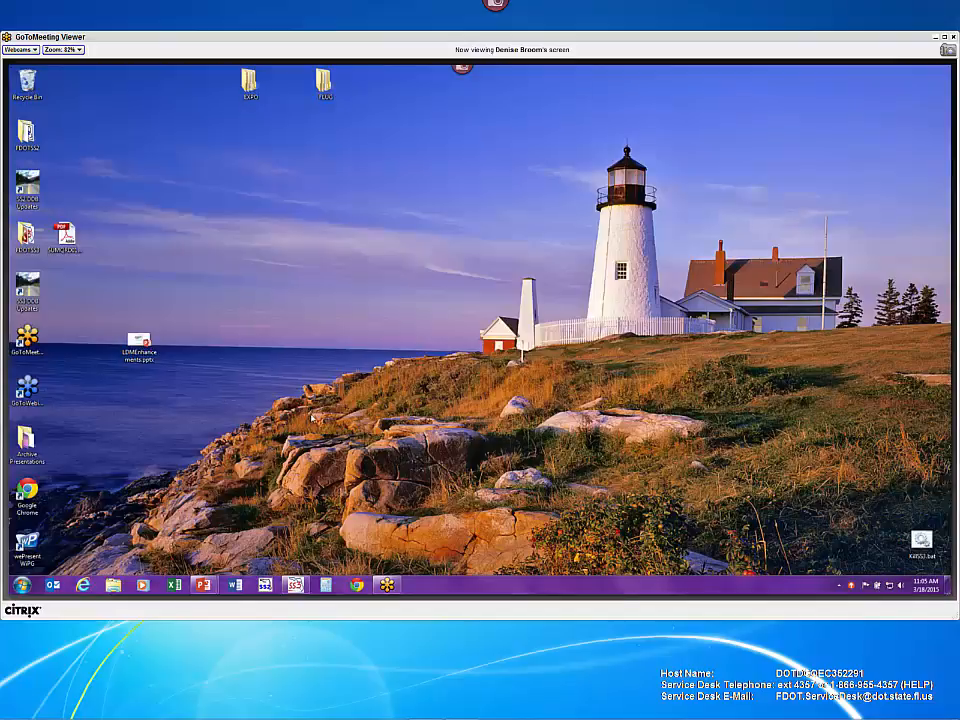
- Open the desktop's Display settings, leave the size at Smaller - 100%, and close the window
right_click(311, 414)
left_click(337, 408)
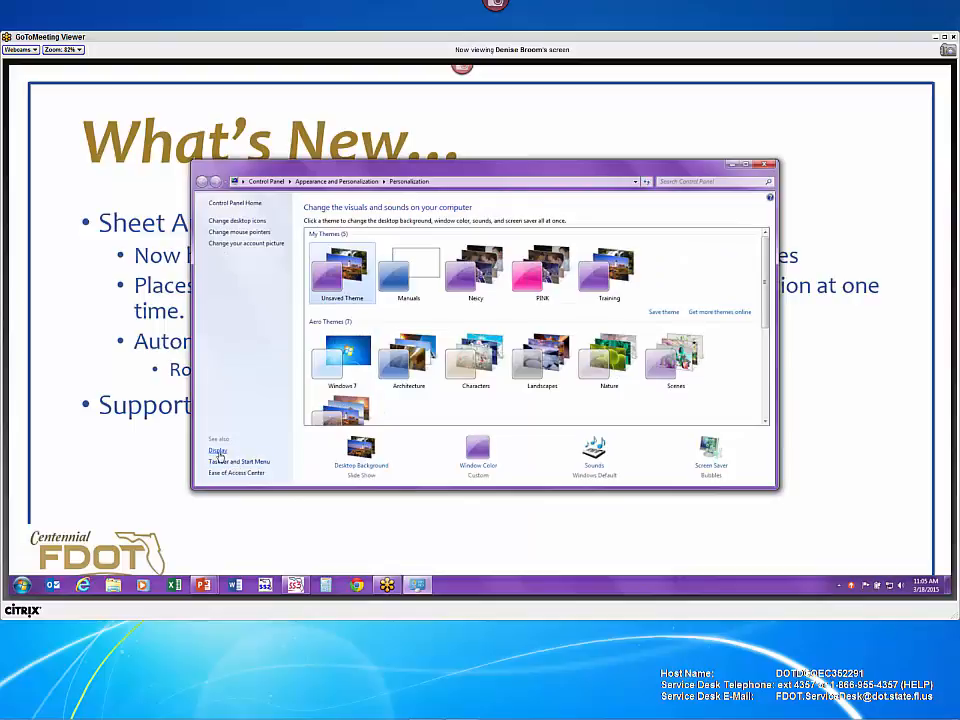
left_click(217, 451)
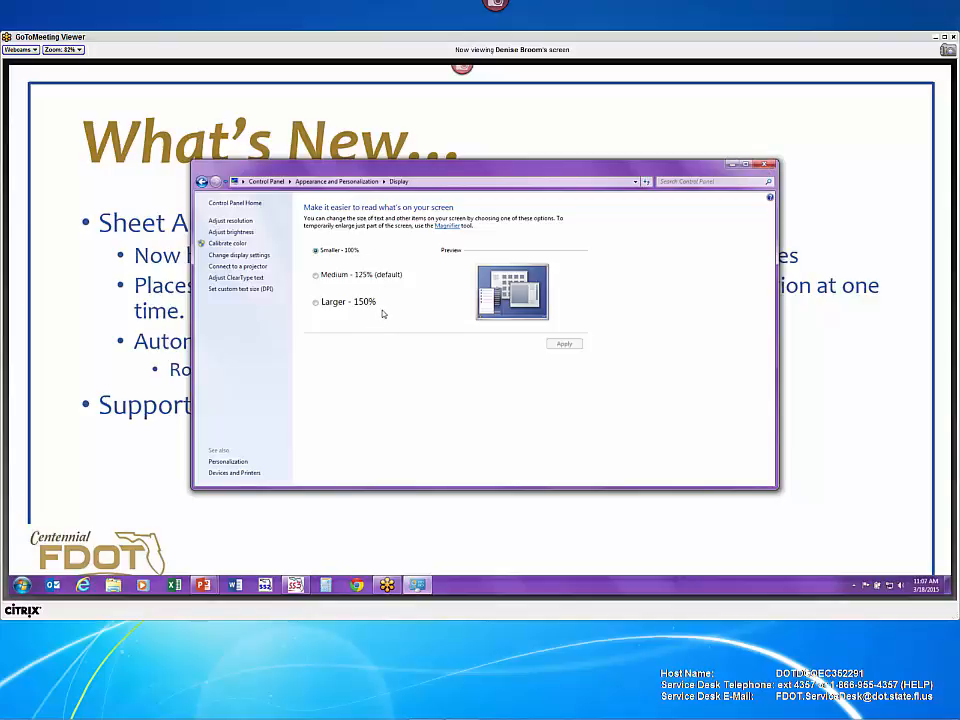
left_click(766, 166)
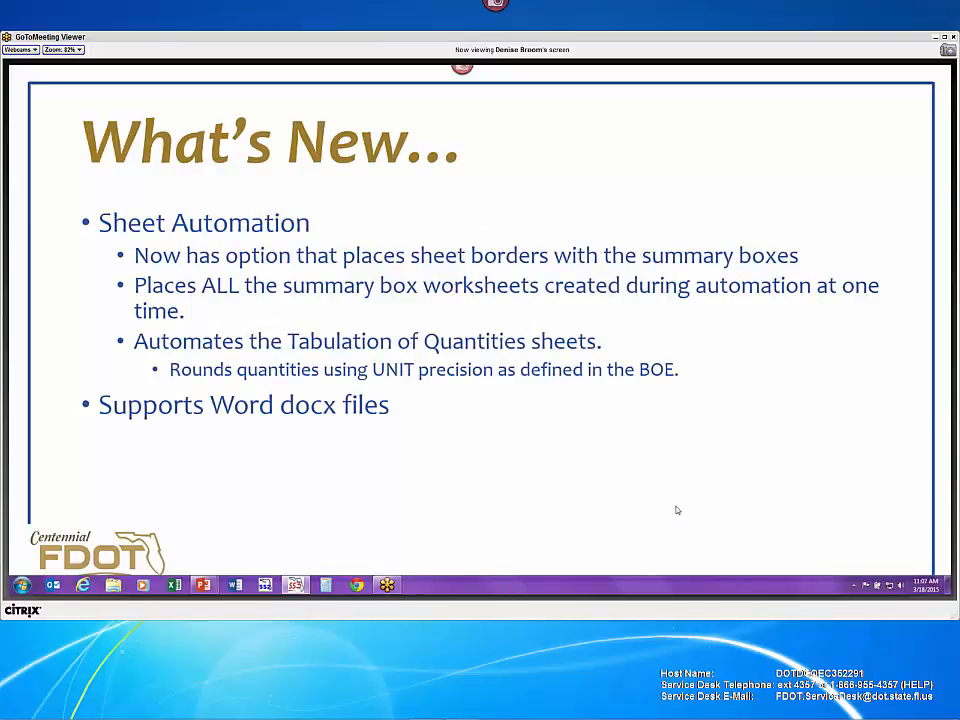
- Switch from the slide show back to the MicroStation TABQSP01.DGN sheet with Alt+Tab
key("alt+Tab")
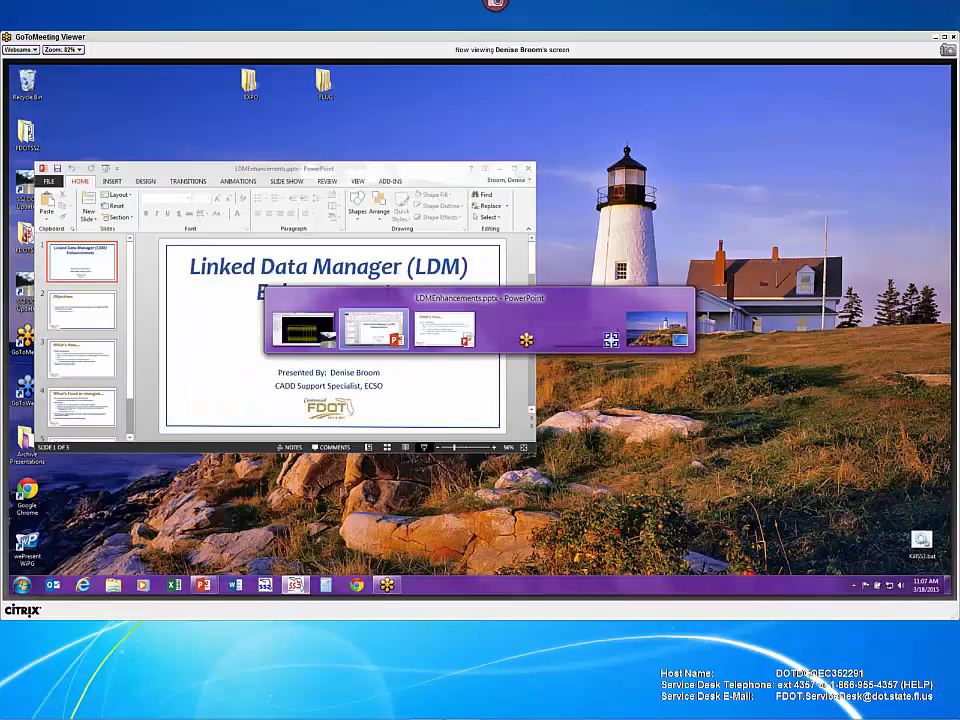
key("alt+Tab")
key("alt+Tab")
key("alt+Tab")
key("alt+Tab")
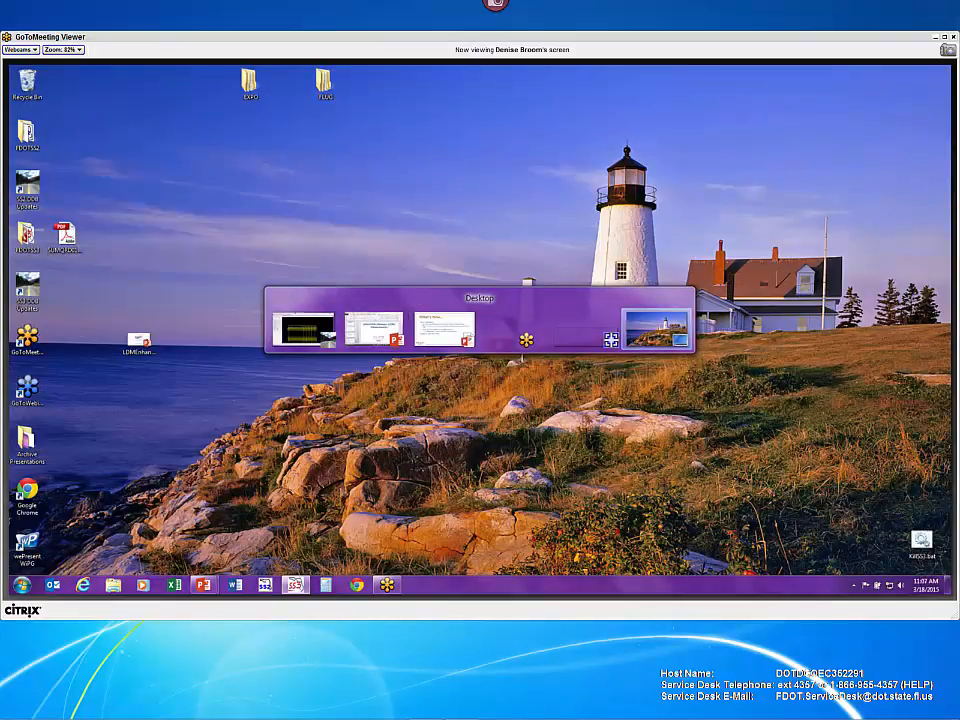
key("alt+Tab")
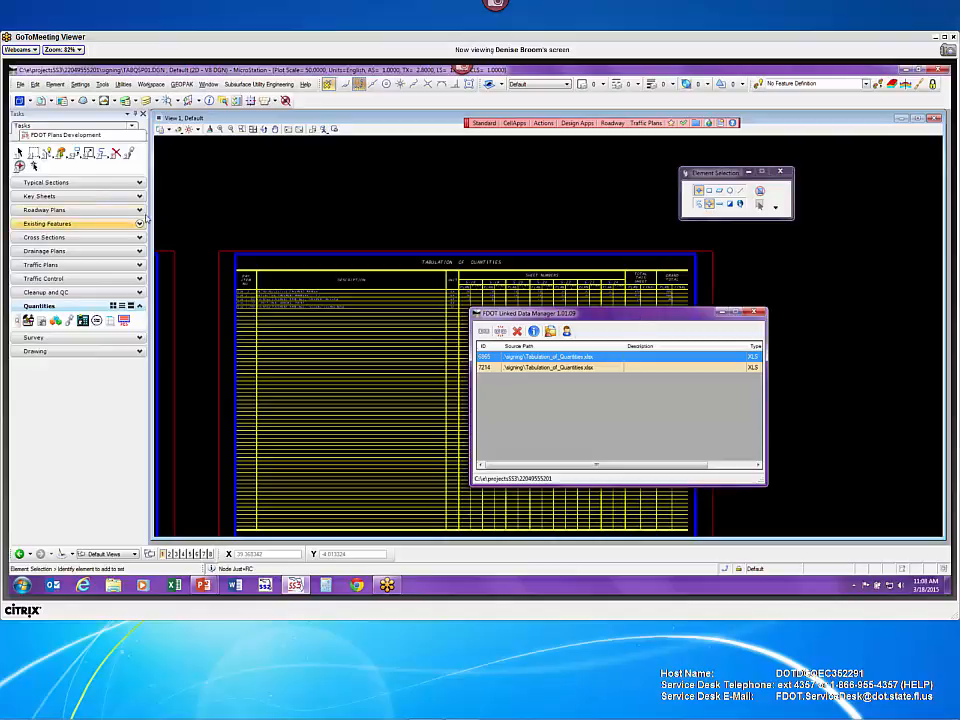
left_click(21, 85)
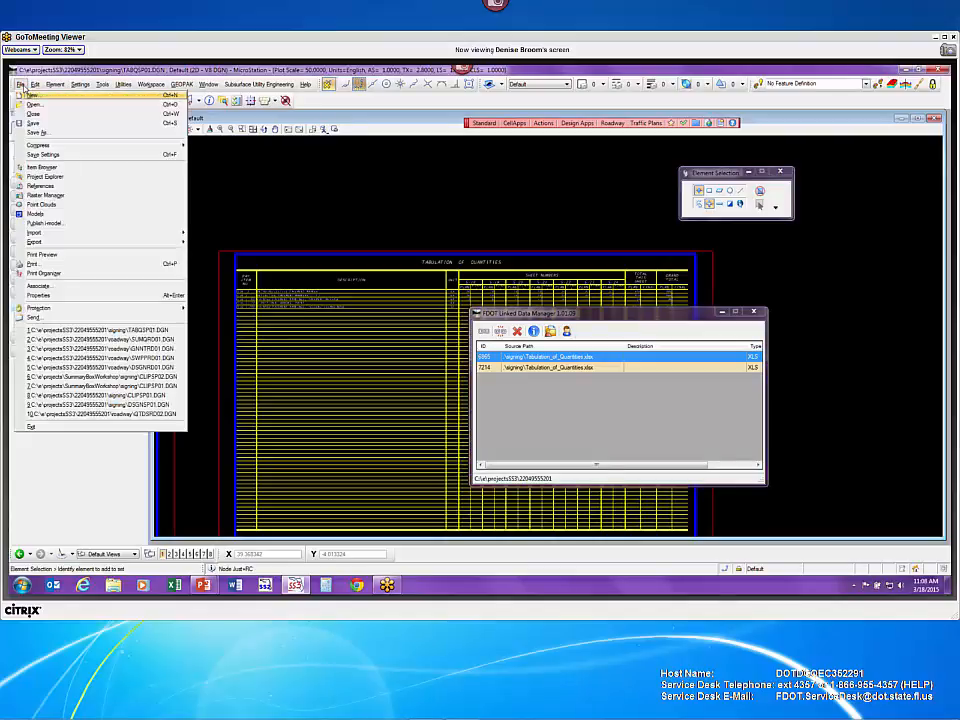
mouse_move(44, 233)
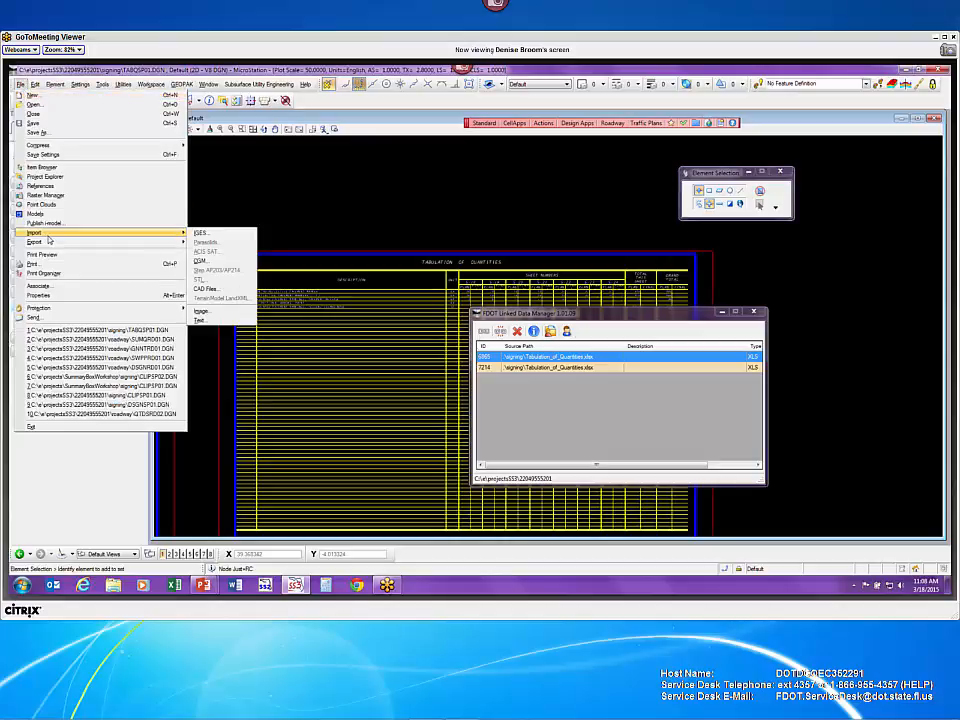
left_click(32, 101)
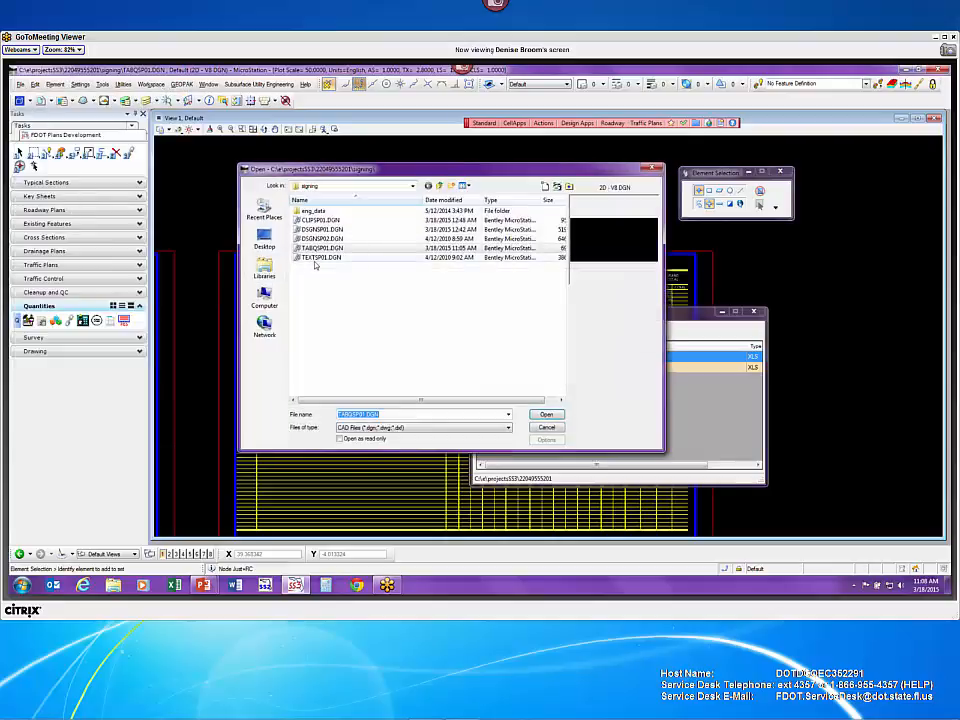
left_click(412, 187)
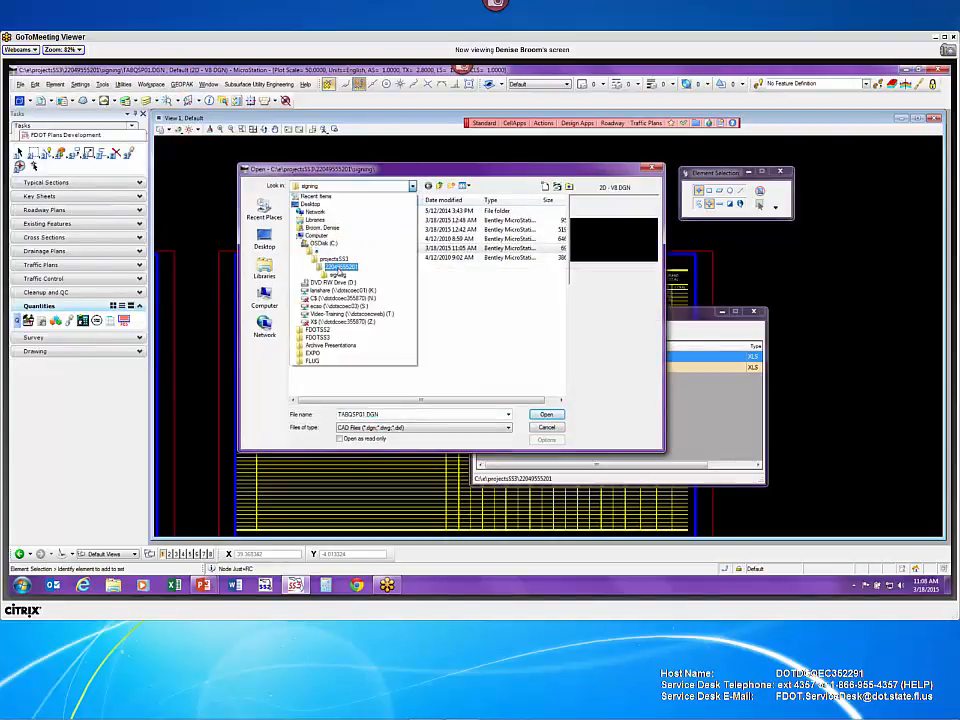
left_click(338, 267)
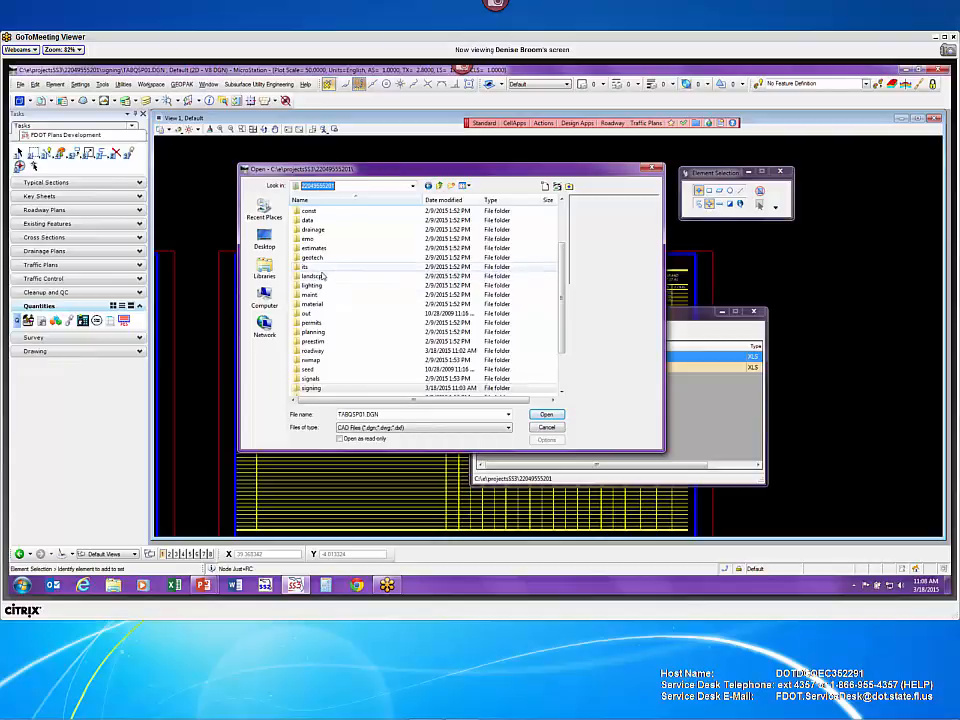
double_click(312, 350)
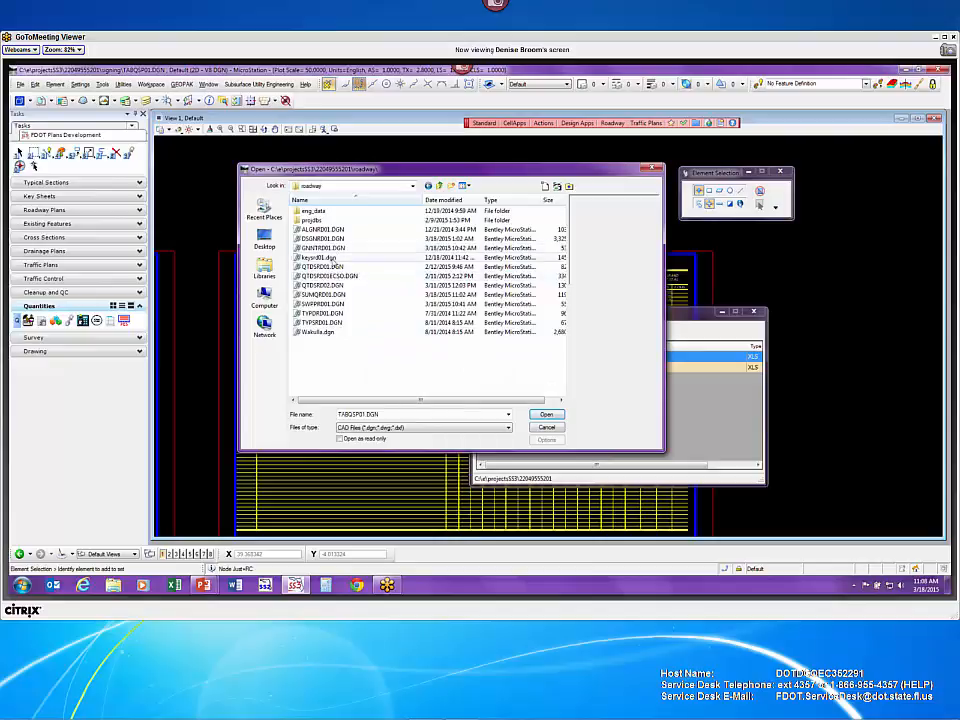
left_click(330, 247)
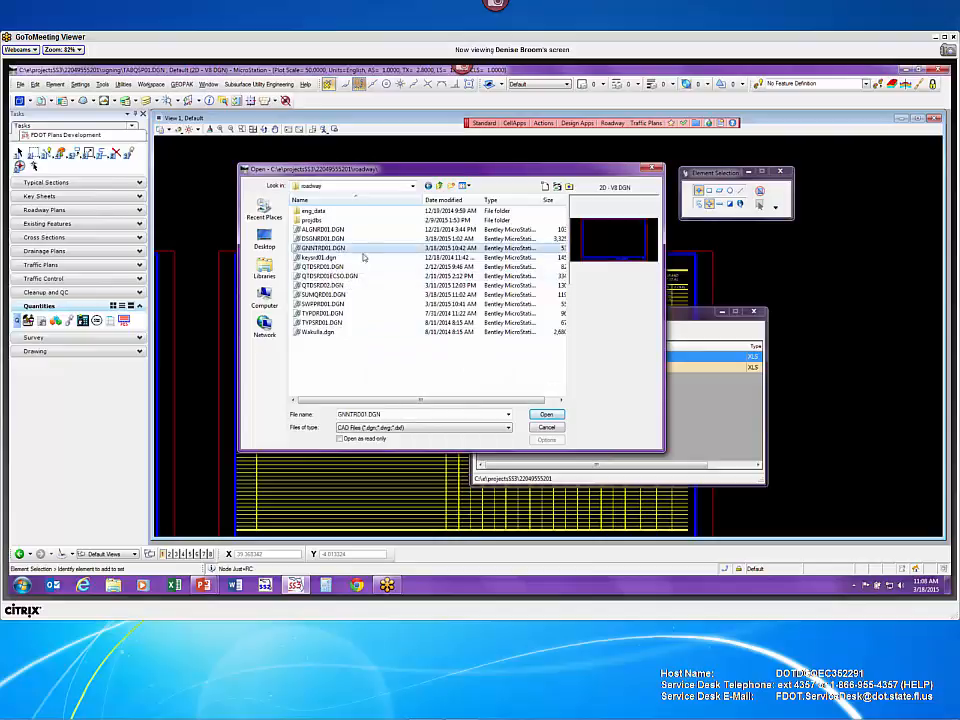
left_click(547, 414)
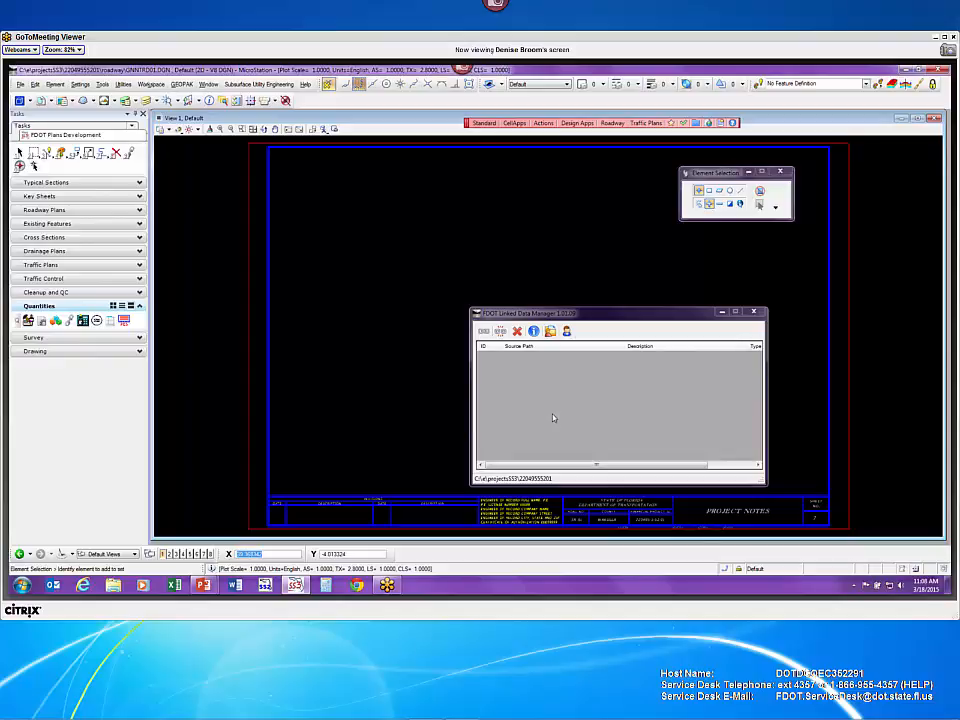
- Add a new link in Linked Data Manager to bring up Link Information
left_click(484, 333)
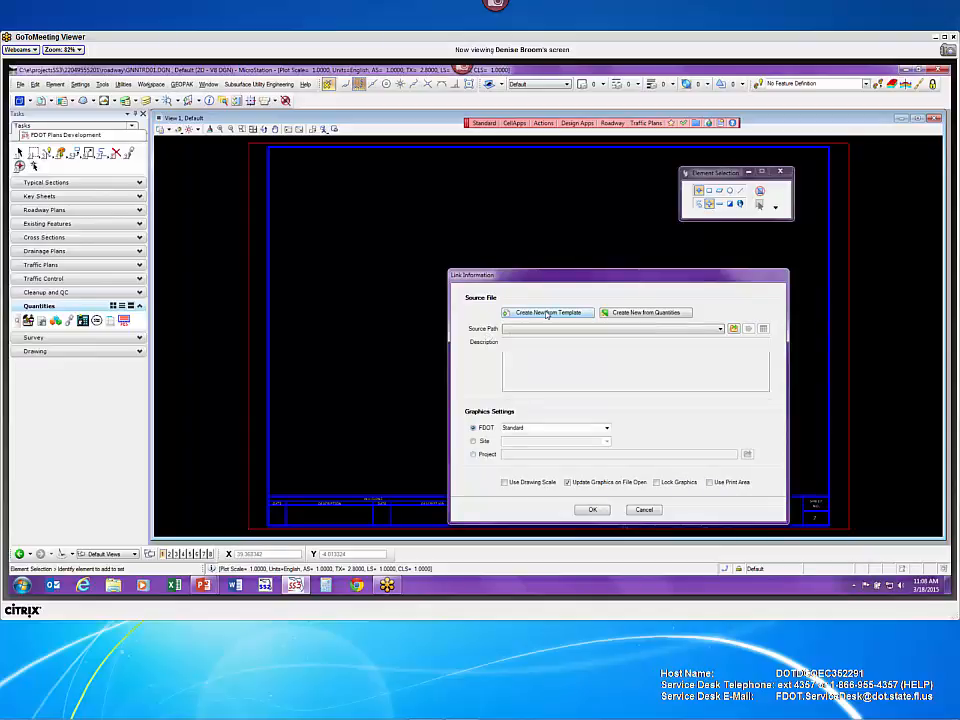
- Choose to create the link's source file from an FDOT template
left_click(547, 313)
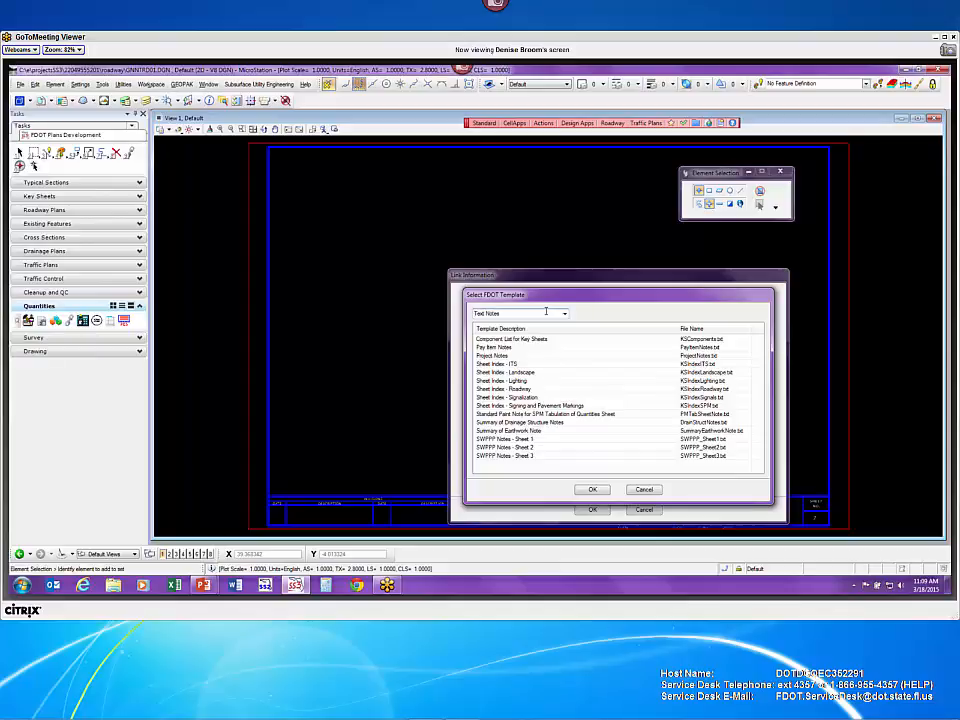
- Filter the templates to Word Documents and create a new file from Project Notes
left_click(565, 314)
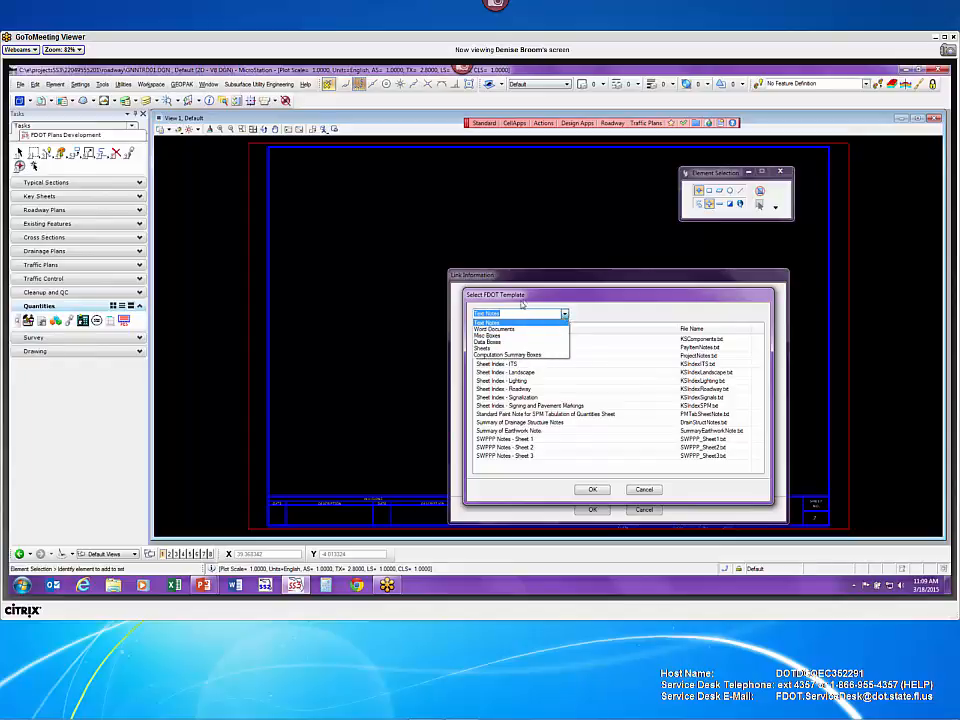
left_click(500, 329)
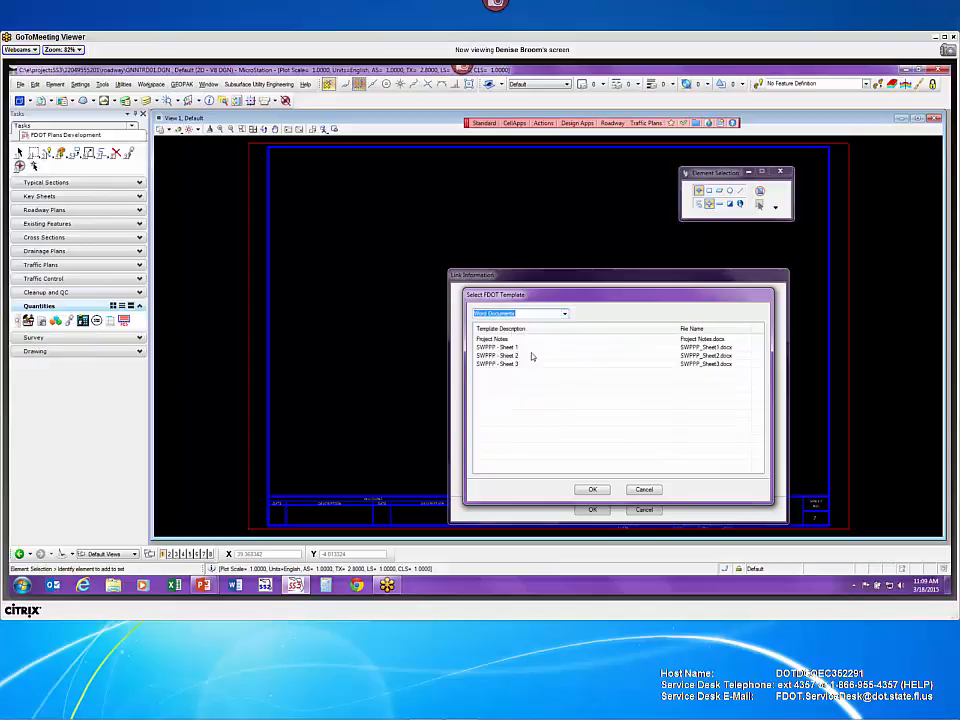
left_click(495, 340)
left_click(523, 348)
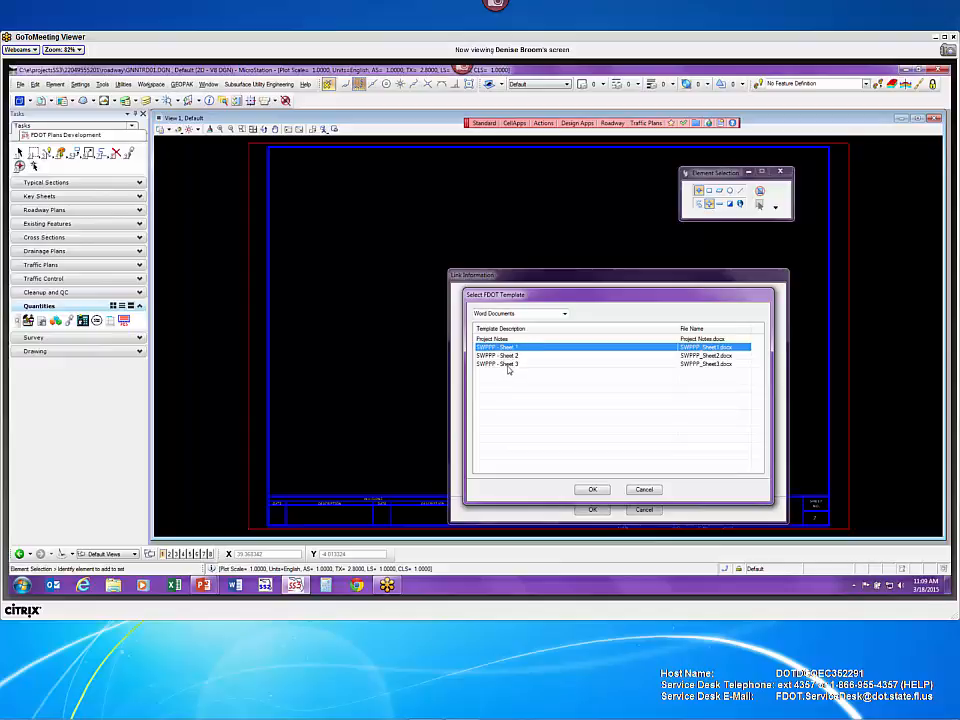
left_click(515, 340)
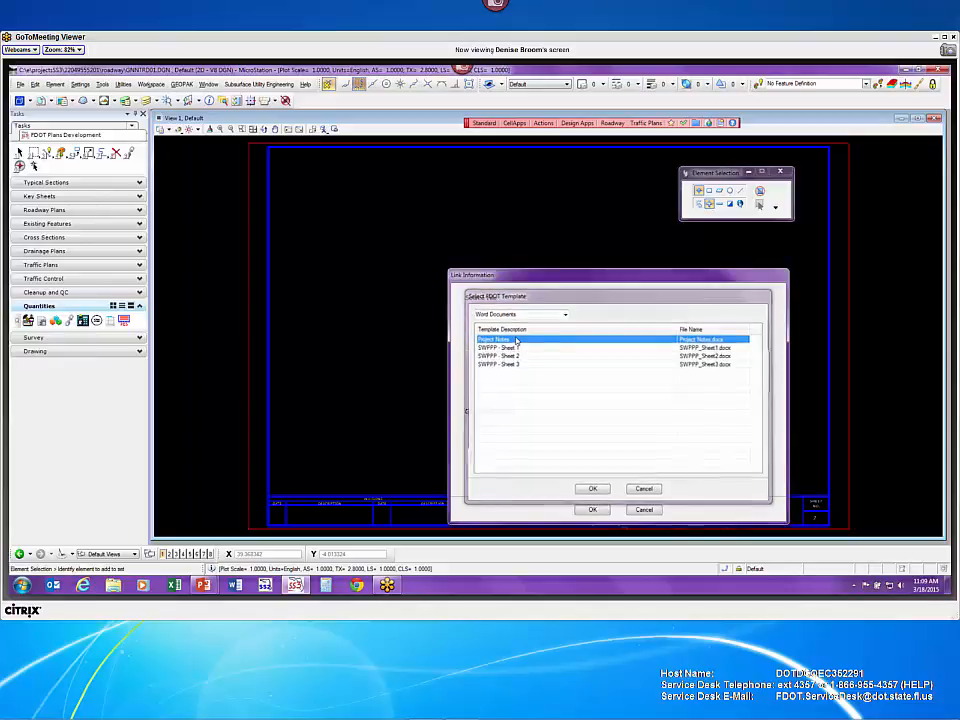
double_click(516, 342)
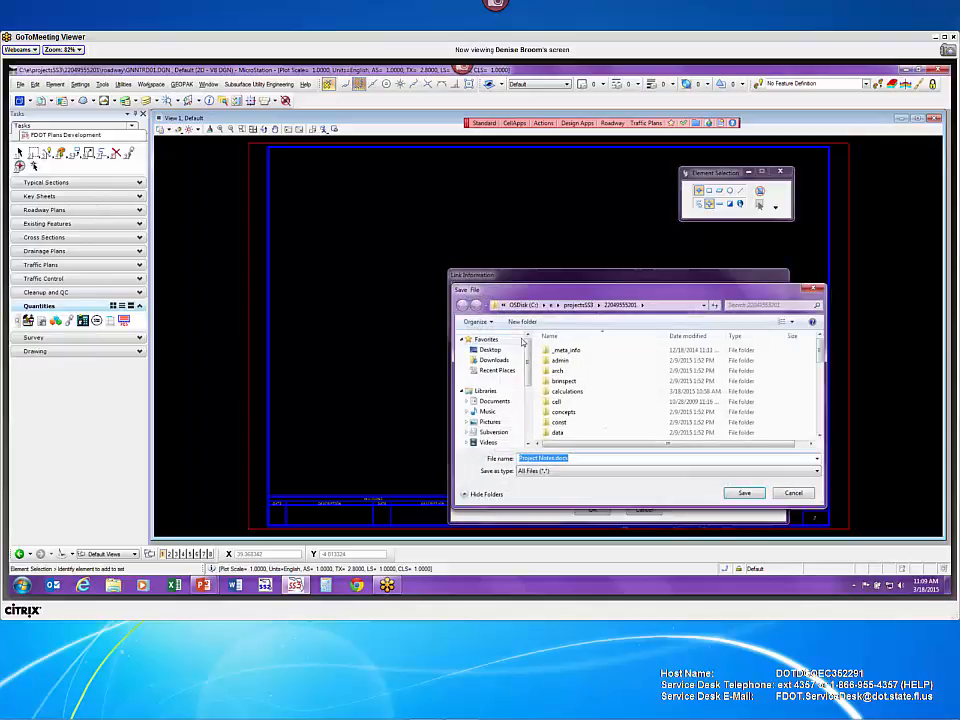
- Save the new Project Notes.docx in the roadway folder, replacing the existing copy
left_click(602, 422)
scroll(601, 424, "down", 5)
scroll(578, 385, "up", 2)
double_click(580, 380)
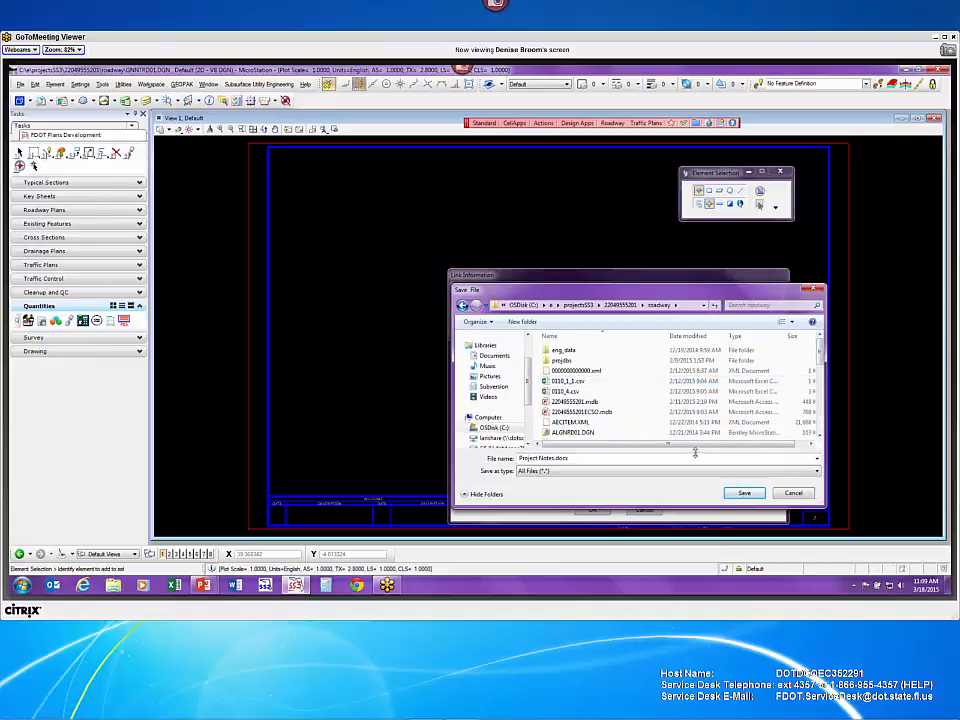
left_click(746, 494)
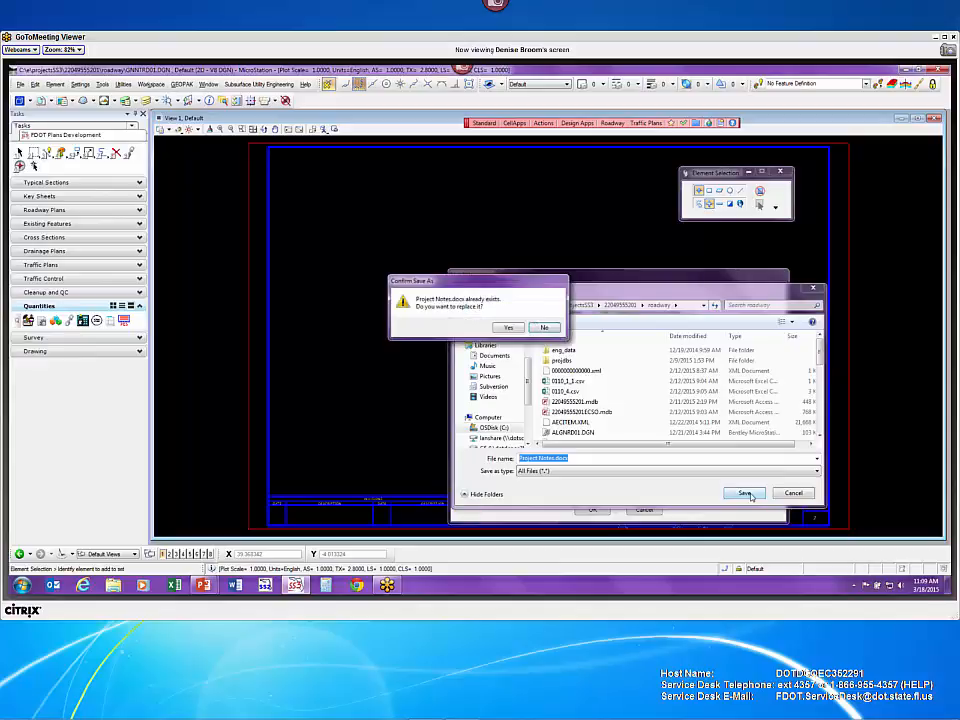
left_click(507, 329)
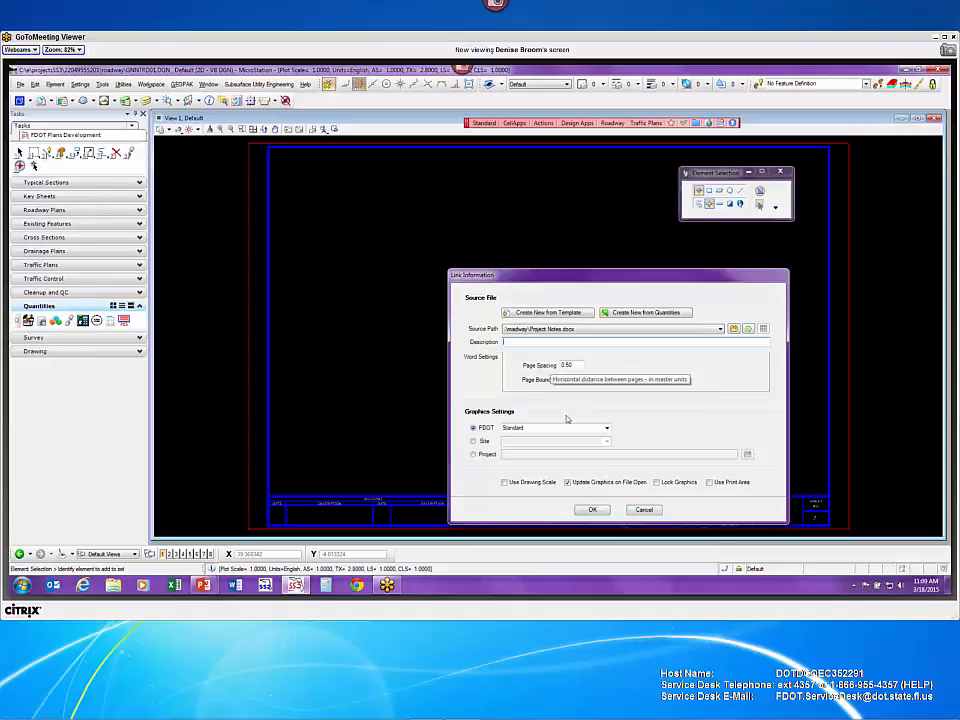
- Turn off Update Graphics on File Open, keep Page Spacing 0.50 with Page Boundary, and accept
left_click(567, 483)
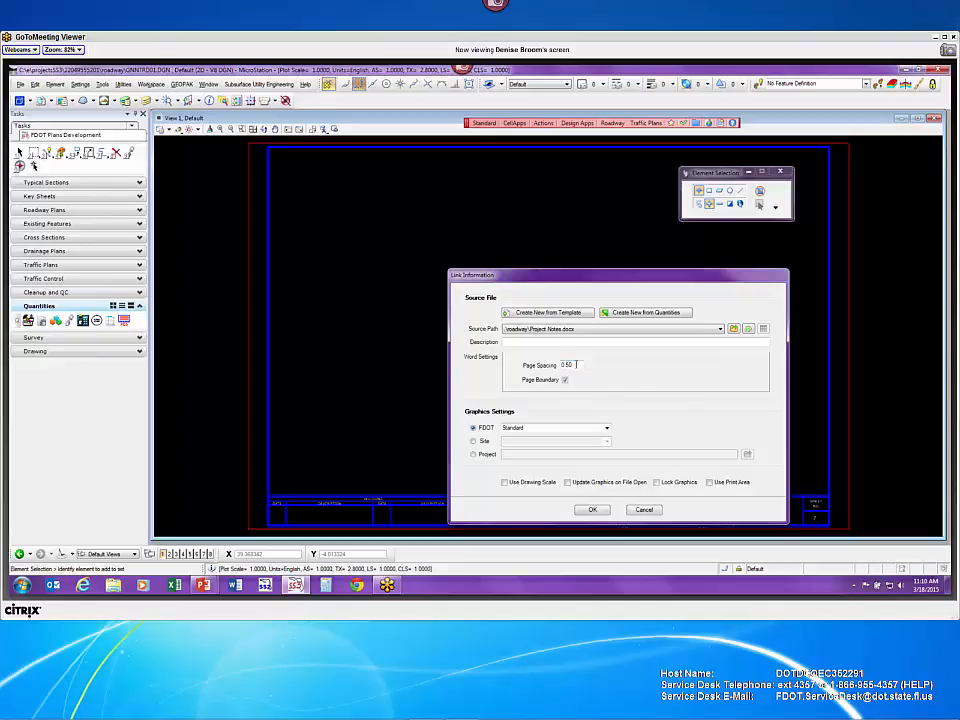
double_click(566, 365)
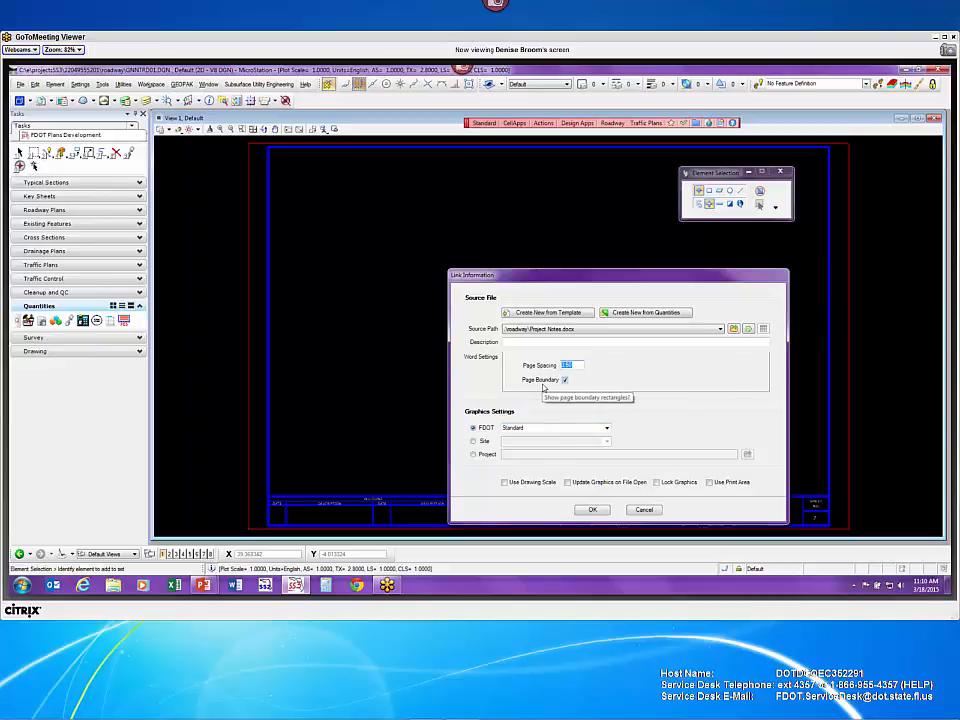
left_click(594, 511)
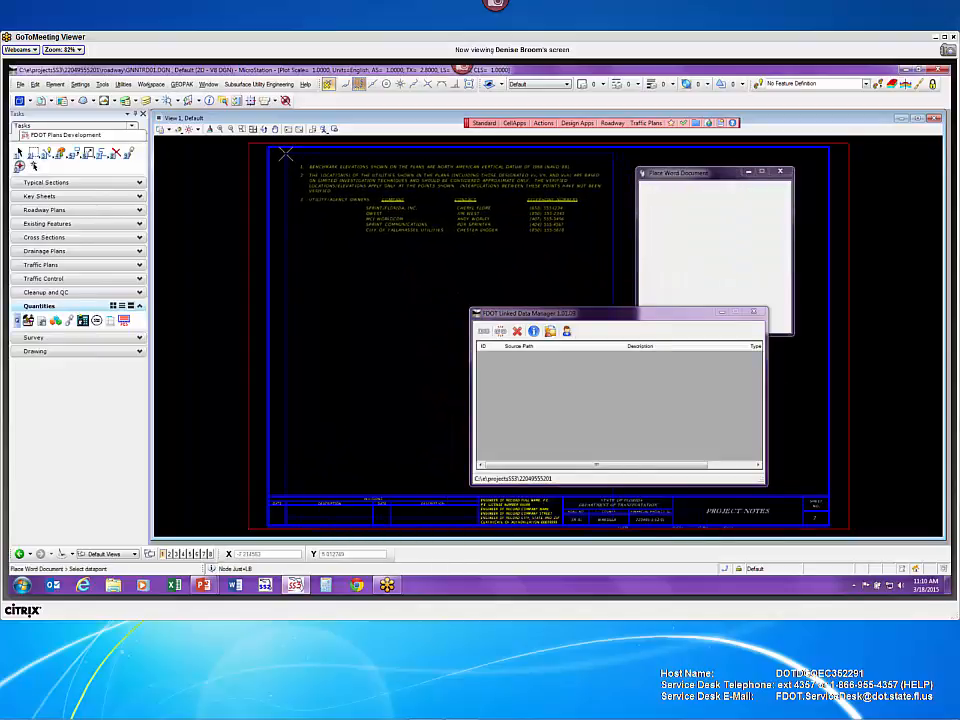
- Place the Project Notes at the sheet's top-left and measure across the notes' top edge
left_click(285, 153)
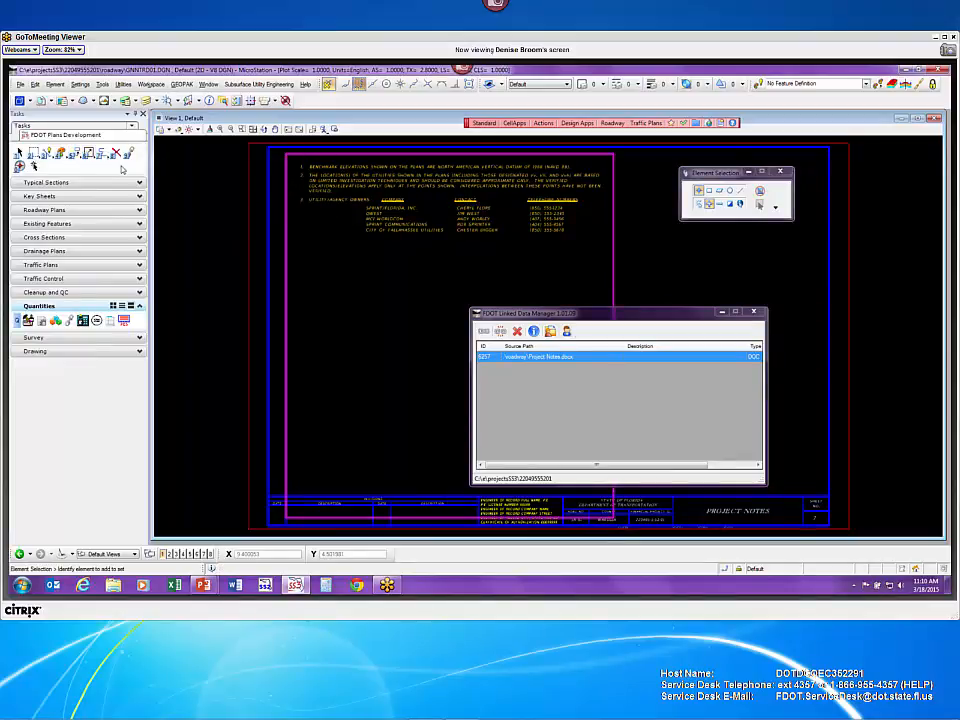
left_click(86, 127)
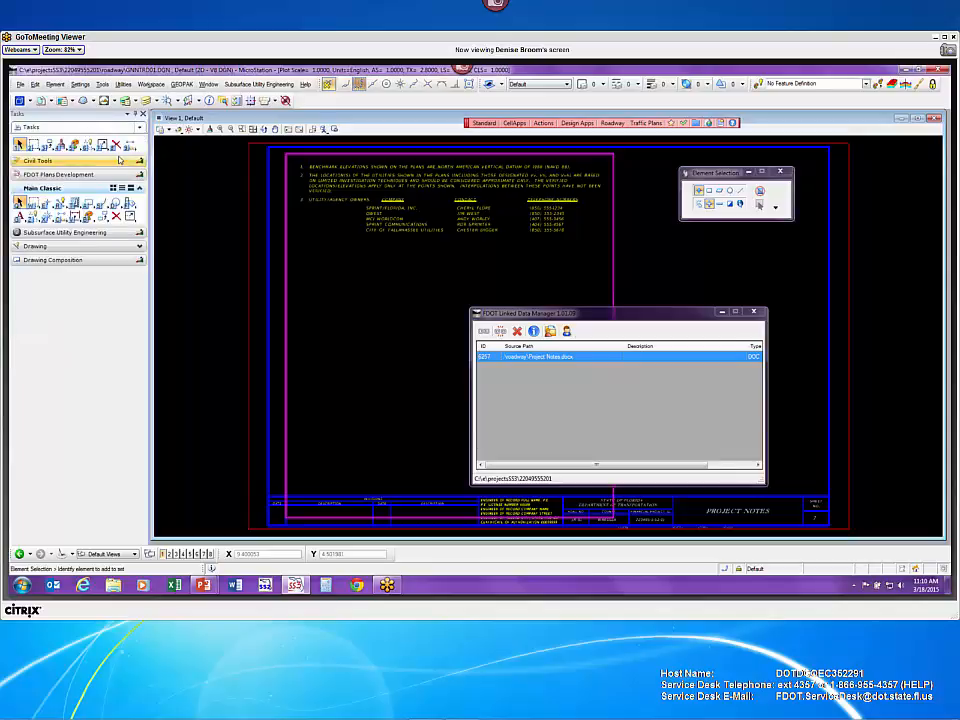
left_click(62, 215)
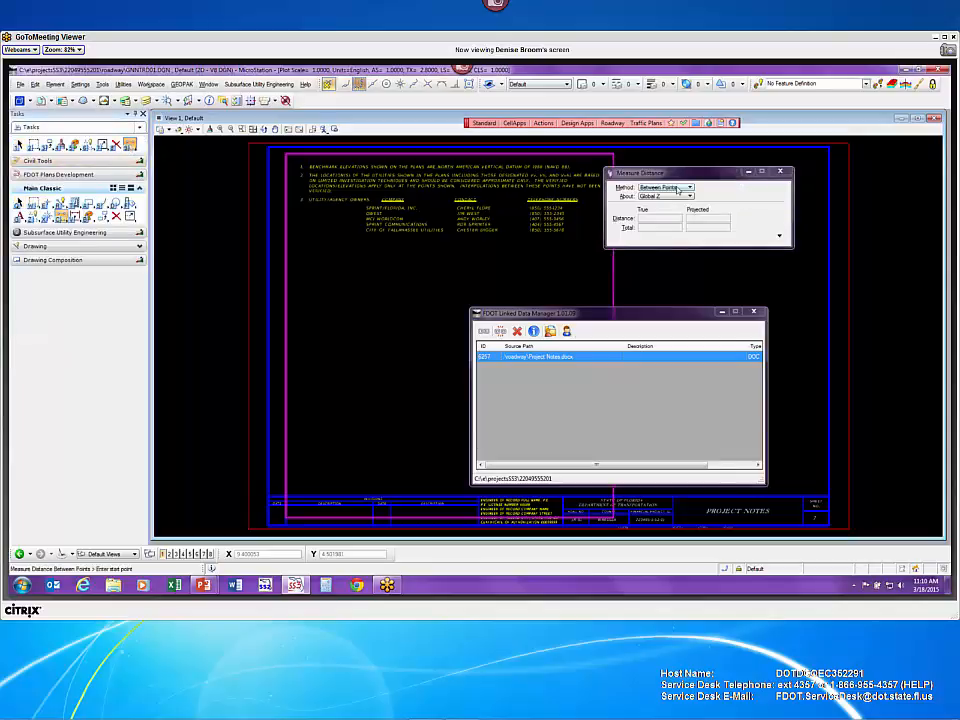
left_click(286, 154)
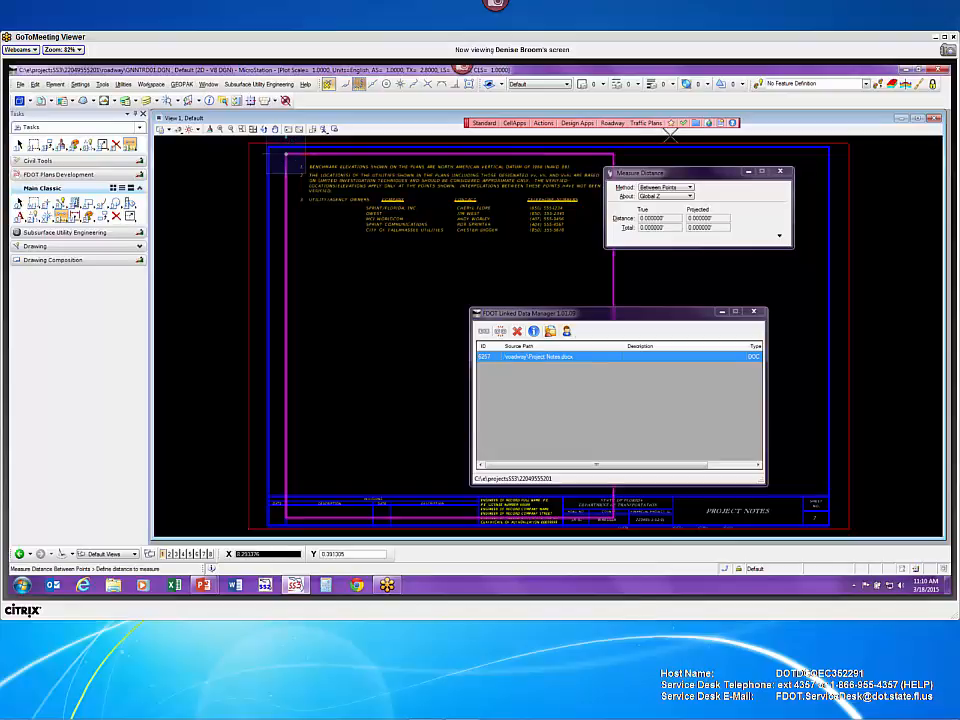
left_click(614, 153)
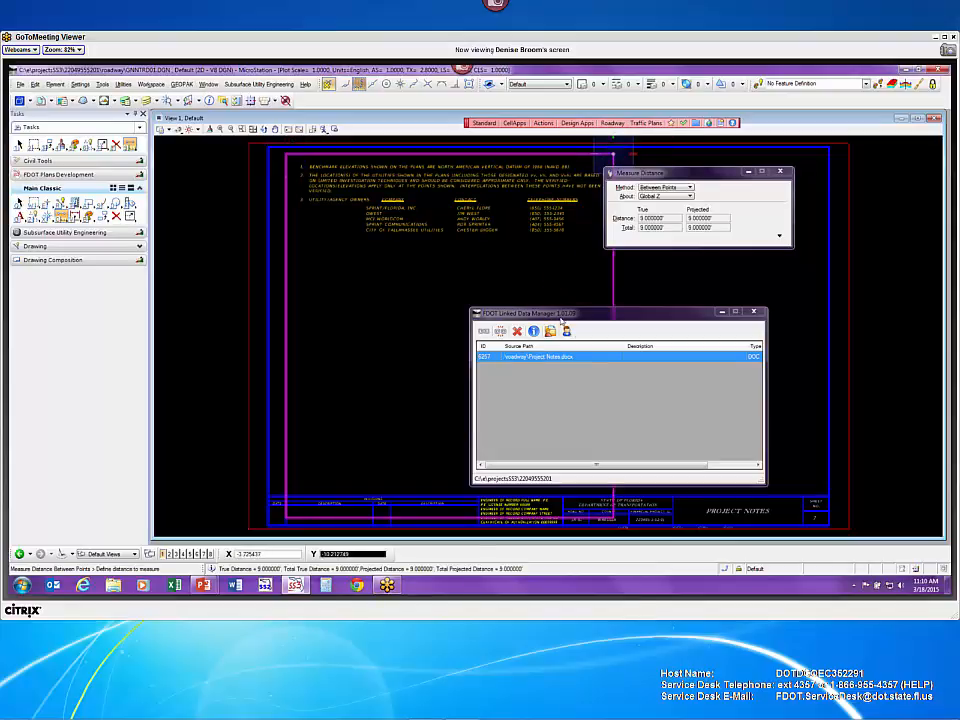
right_click(476, 216)
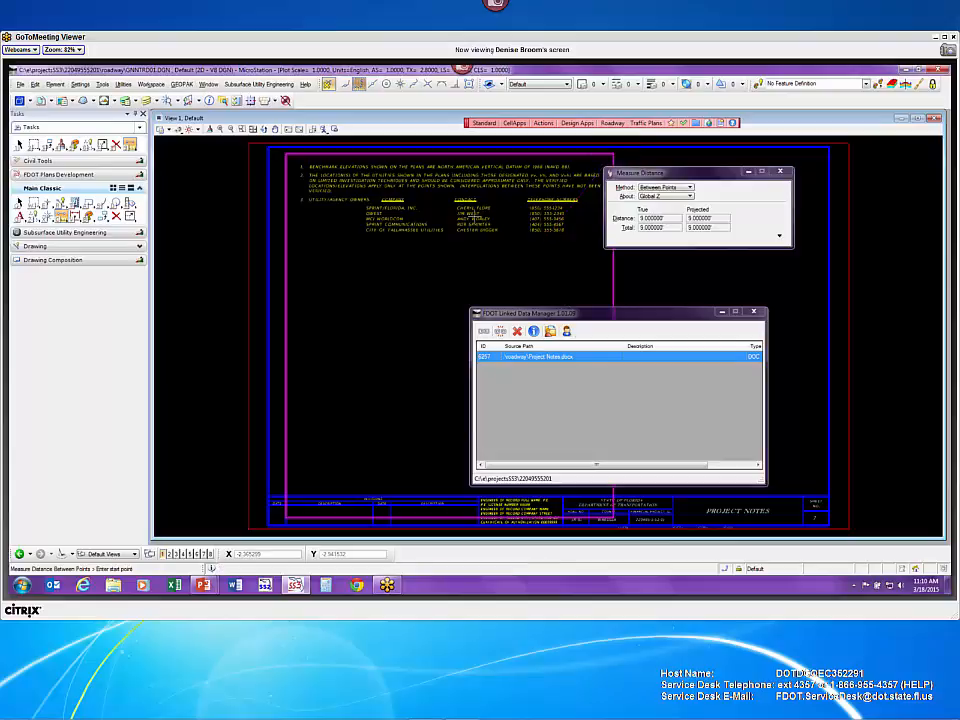
- Measure the magenta border's left edge (10.000000) and close Measure Distance
left_click(287, 154)
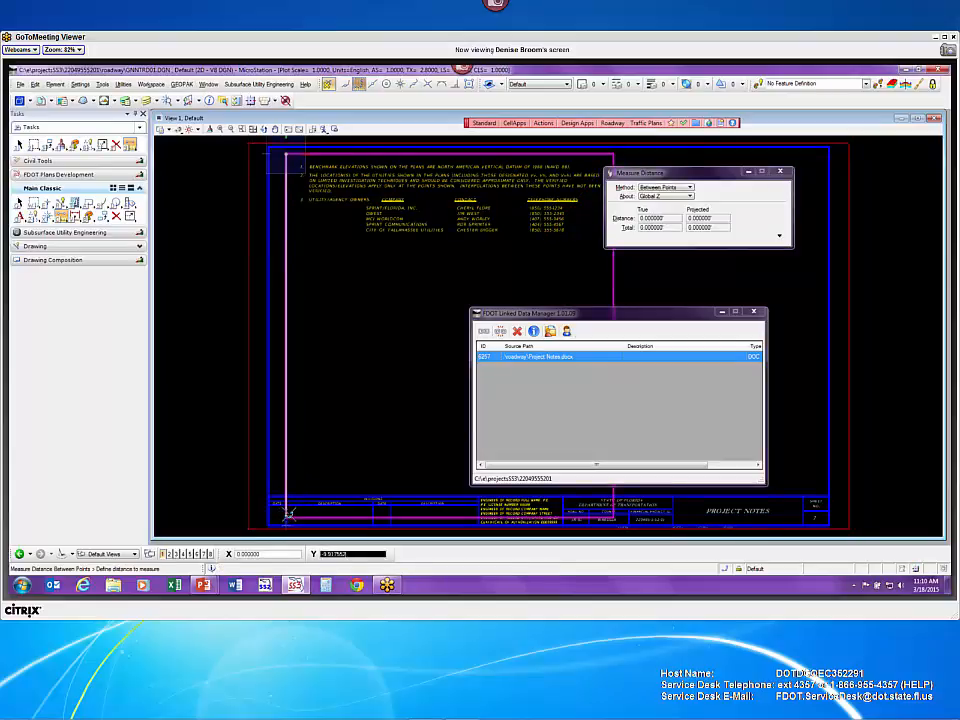
left_click(288, 515)
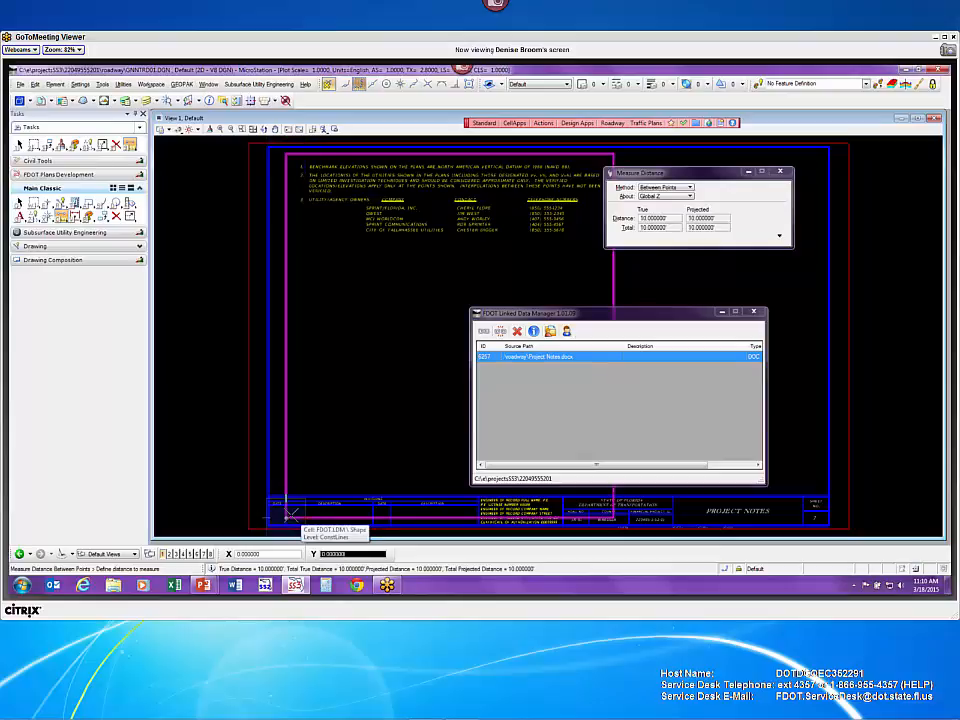
right_click(349, 388)
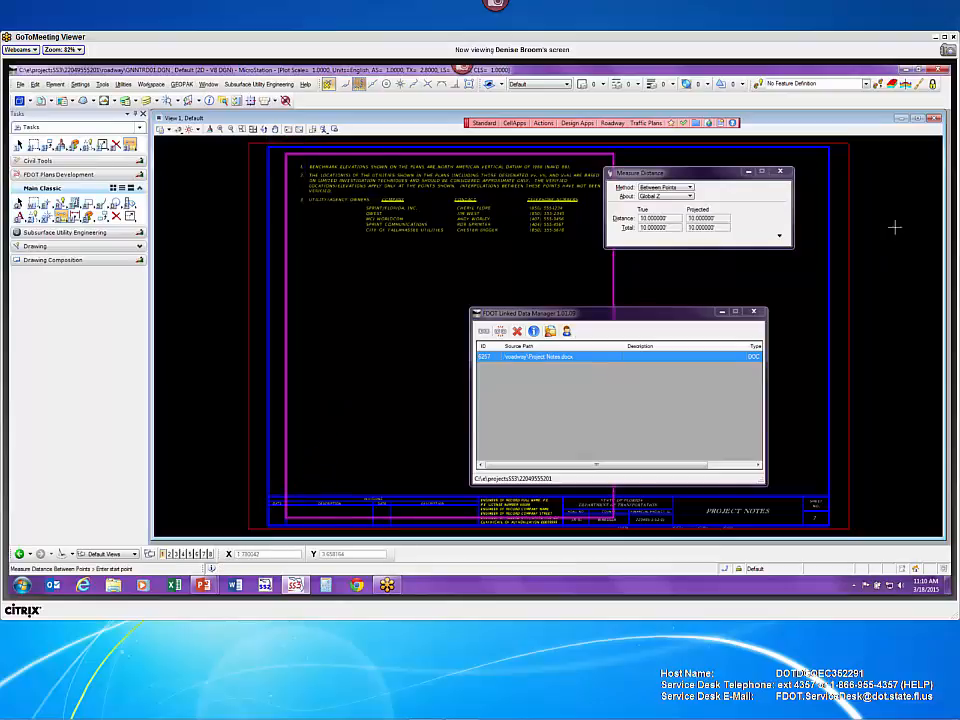
left_click(783, 162)
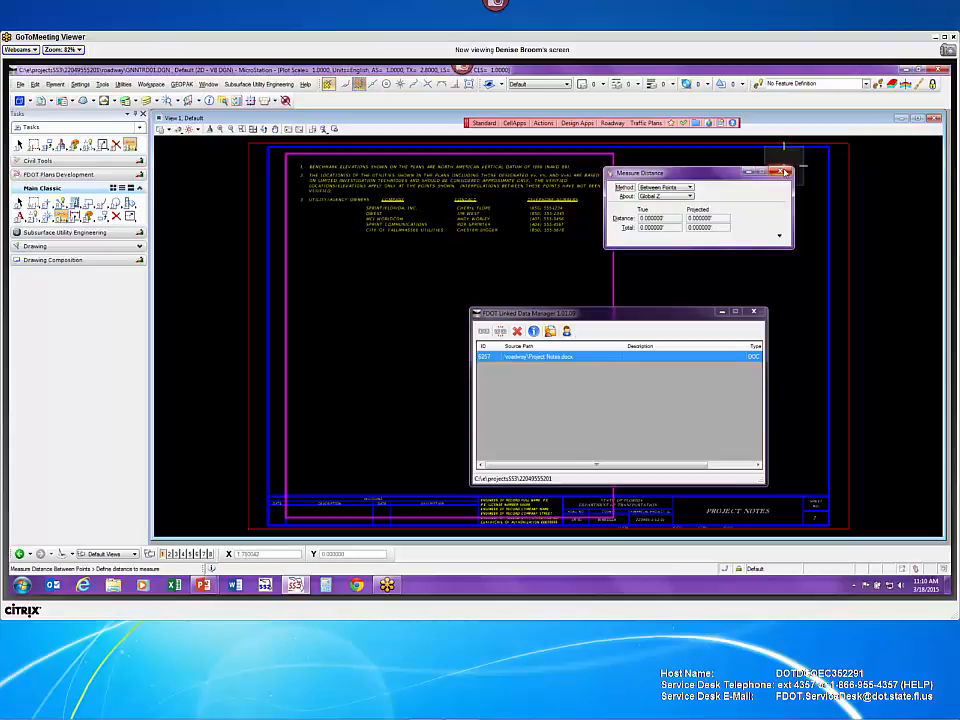
left_click(784, 175)
right_click(771, 194)
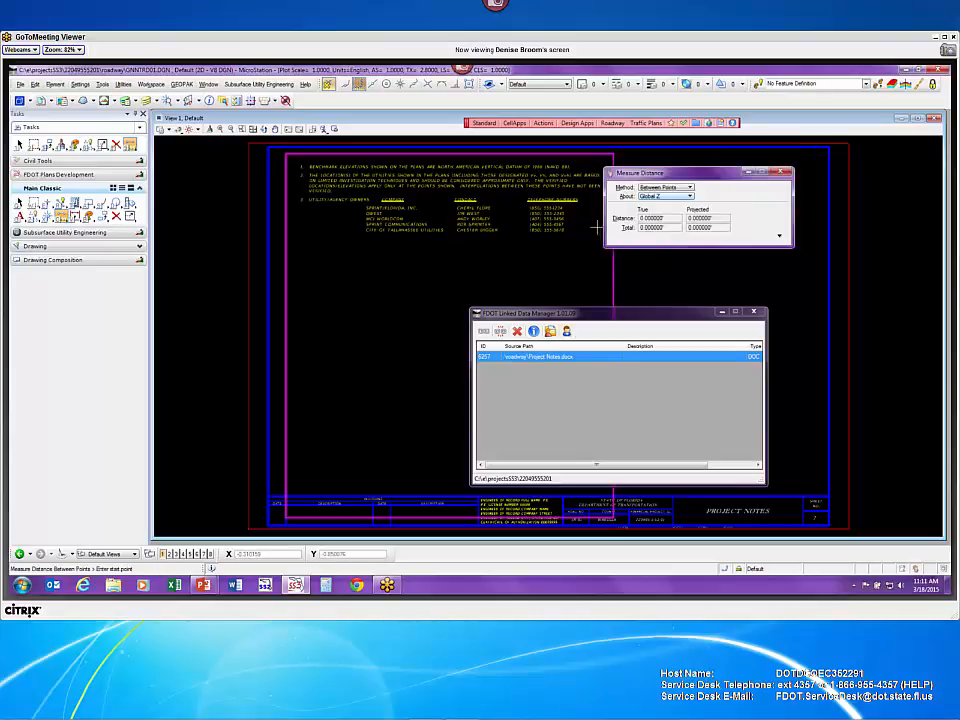
left_click(784, 173)
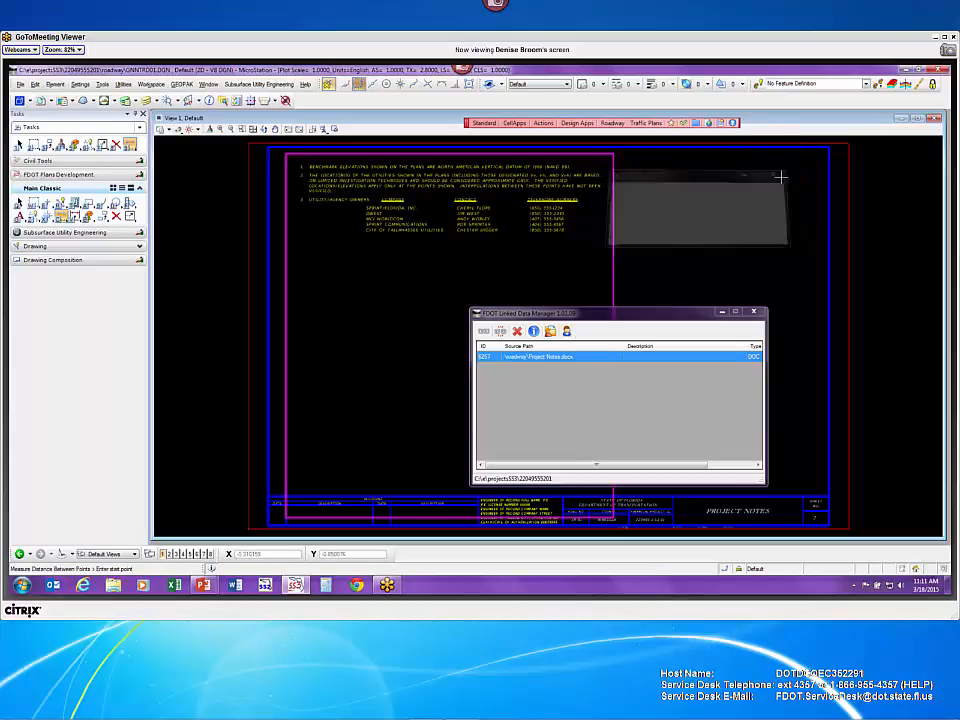
- Open the linked Project Notes.docx in Word and set its paper size to Letter
right_click(560, 358)
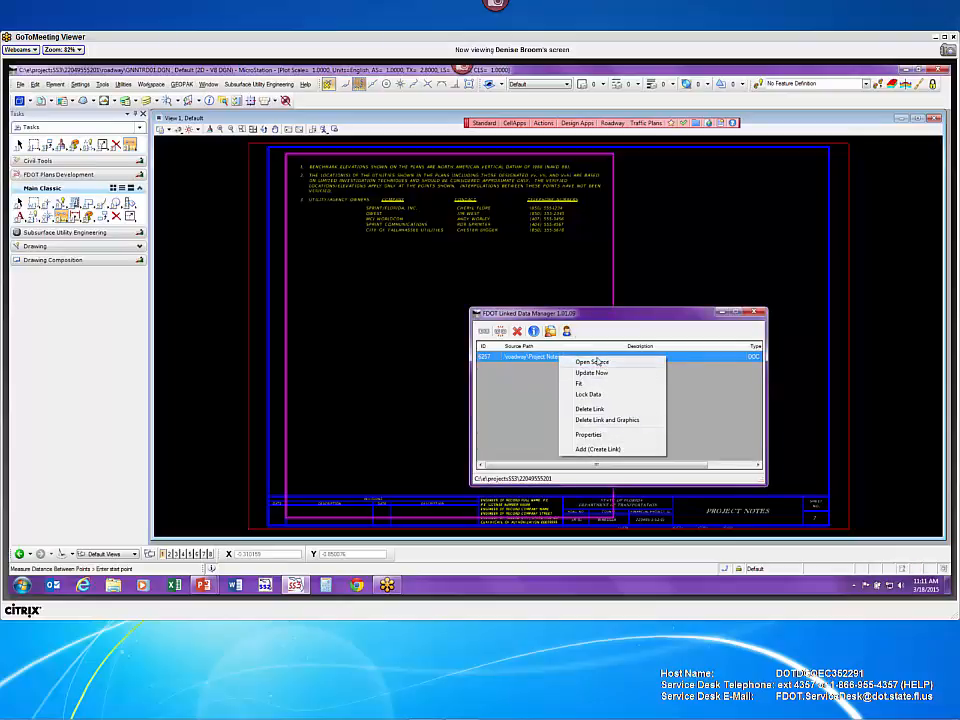
left_click(598, 362)
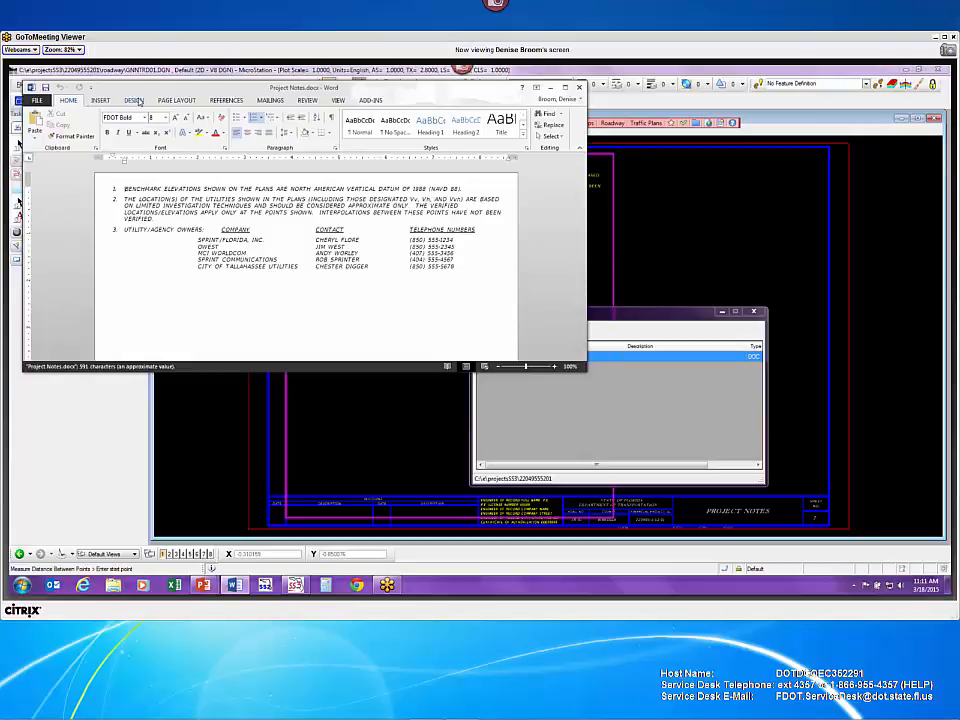
left_click(177, 101)
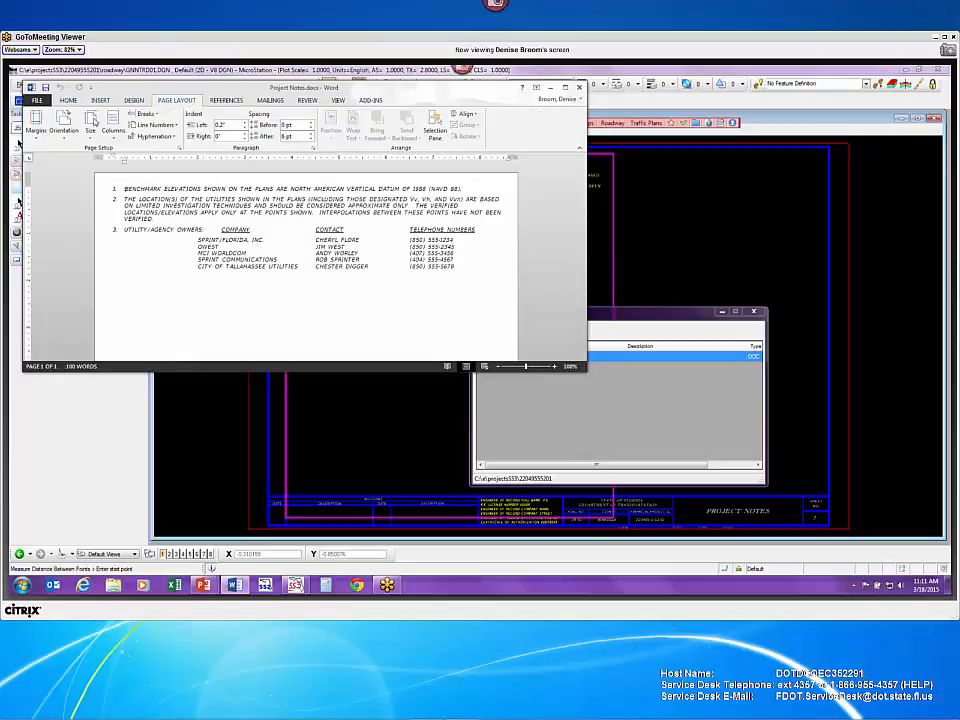
left_click(95, 136)
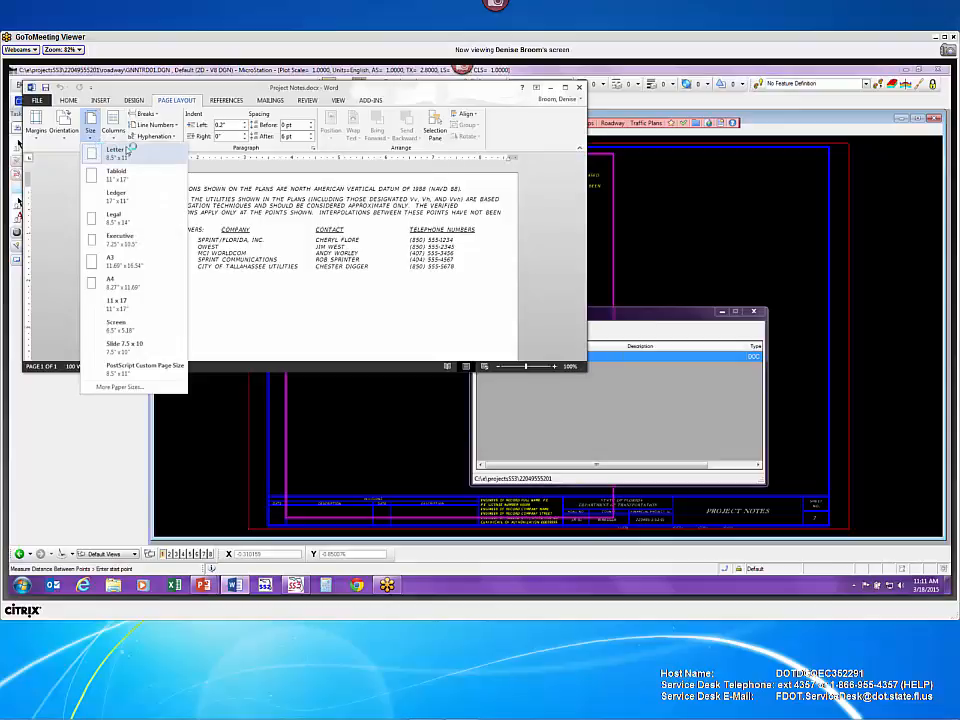
left_click(115, 151)
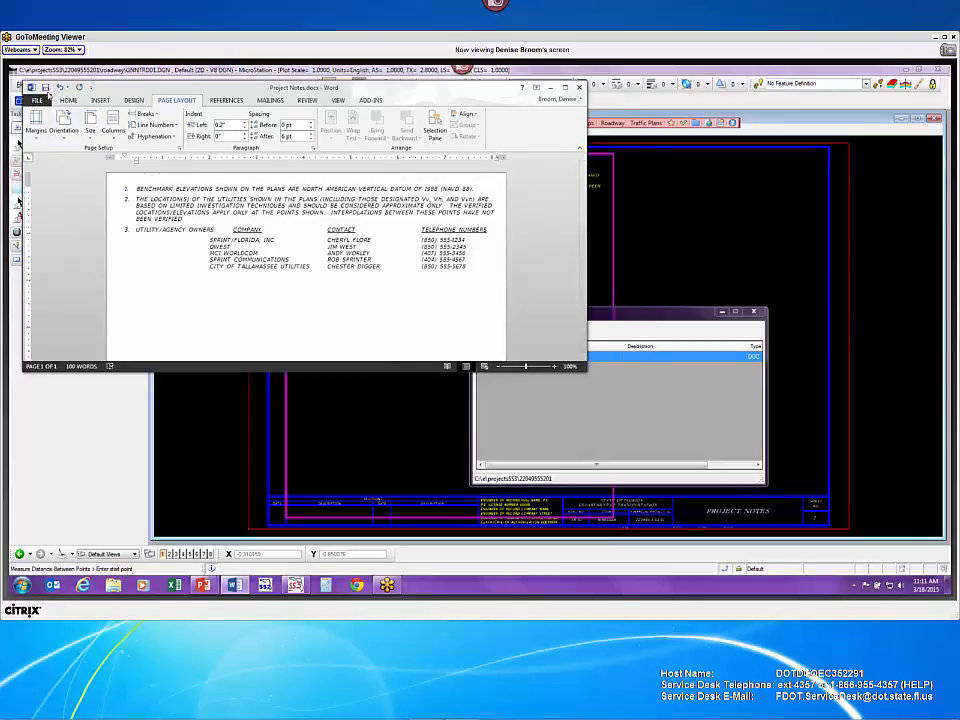
- Save and close the notes document, then move Linked Data Manager up and right
left_click(45, 88)
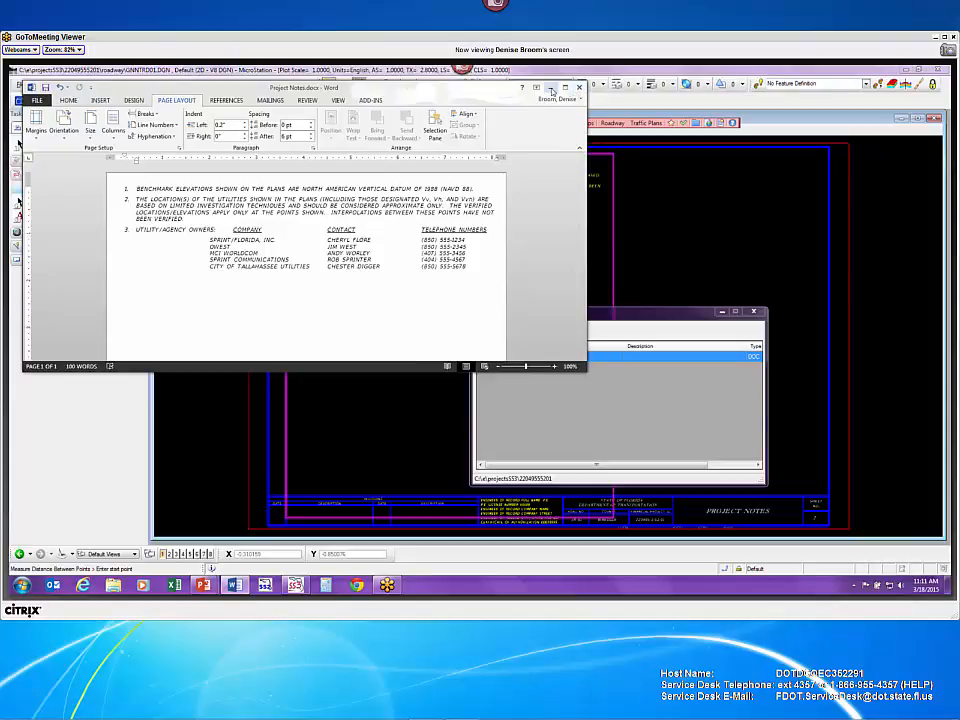
left_click(578, 88)
left_click_drag(600, 313, 624, 270)
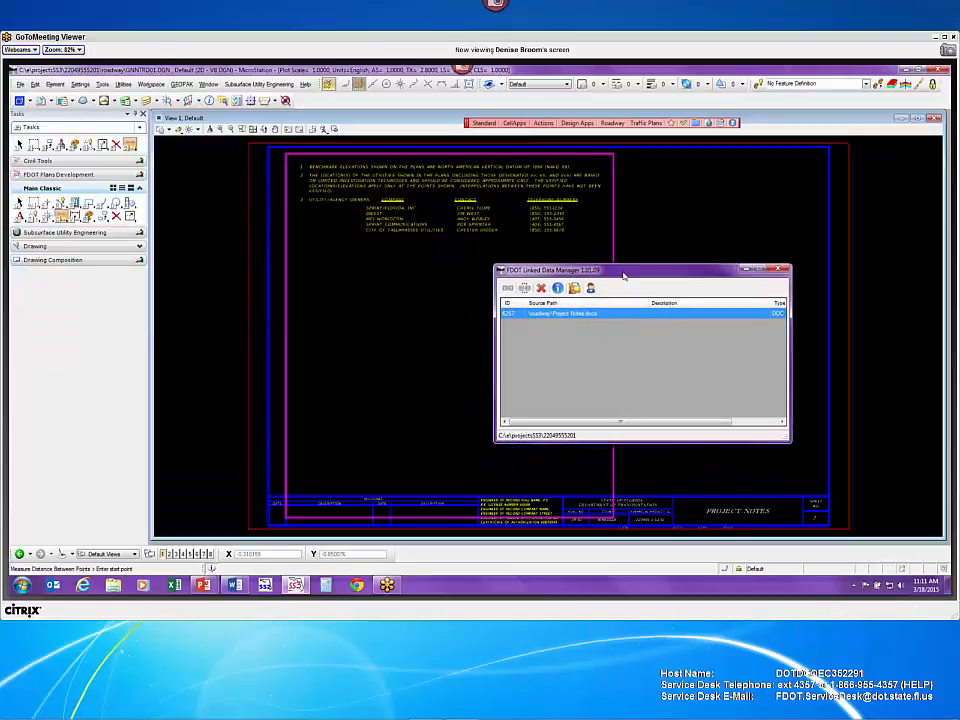
- Run Update Now on the linked Project Notes entry and pan around the sheet to inspect the refreshed notes
right_click(560, 316)
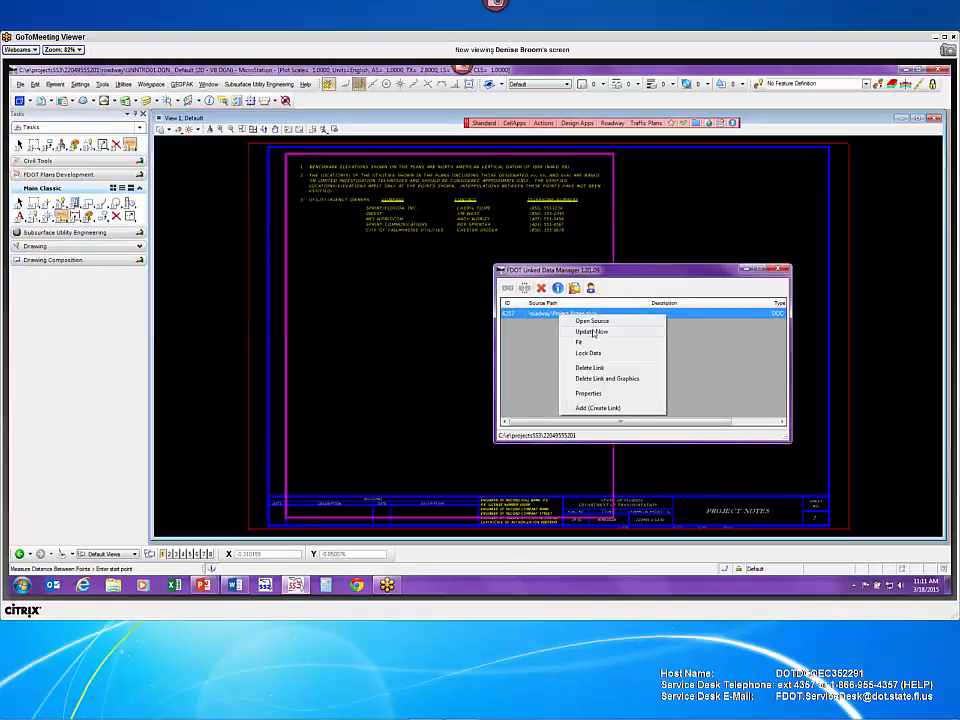
left_click(594, 331)
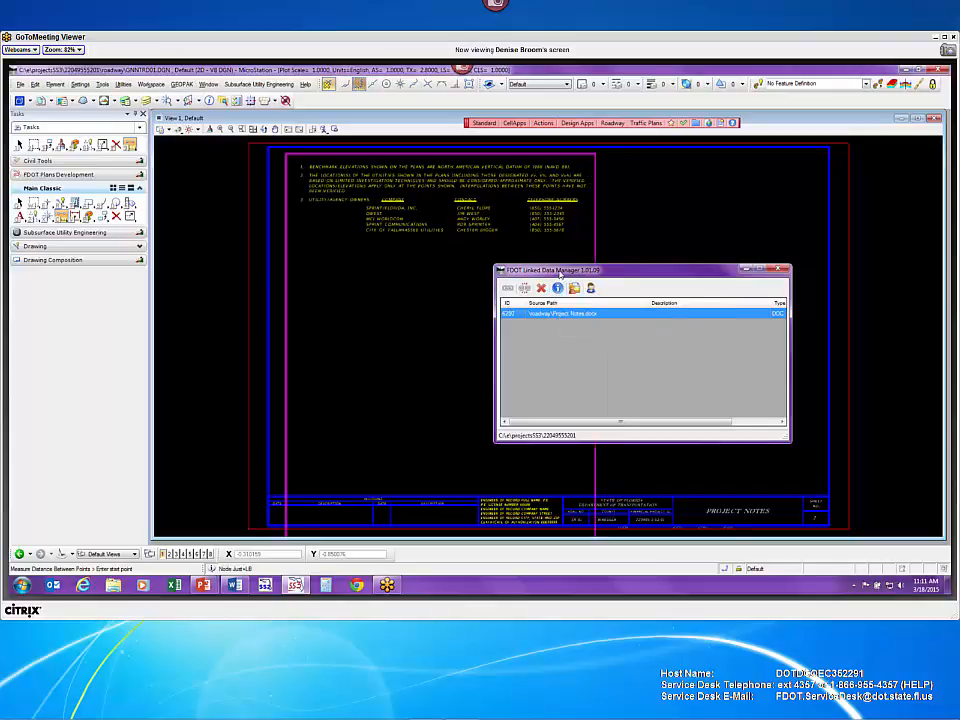
left_click_drag(600, 270, 839, 241)
middle_click_drag(661, 357, 658, 291)
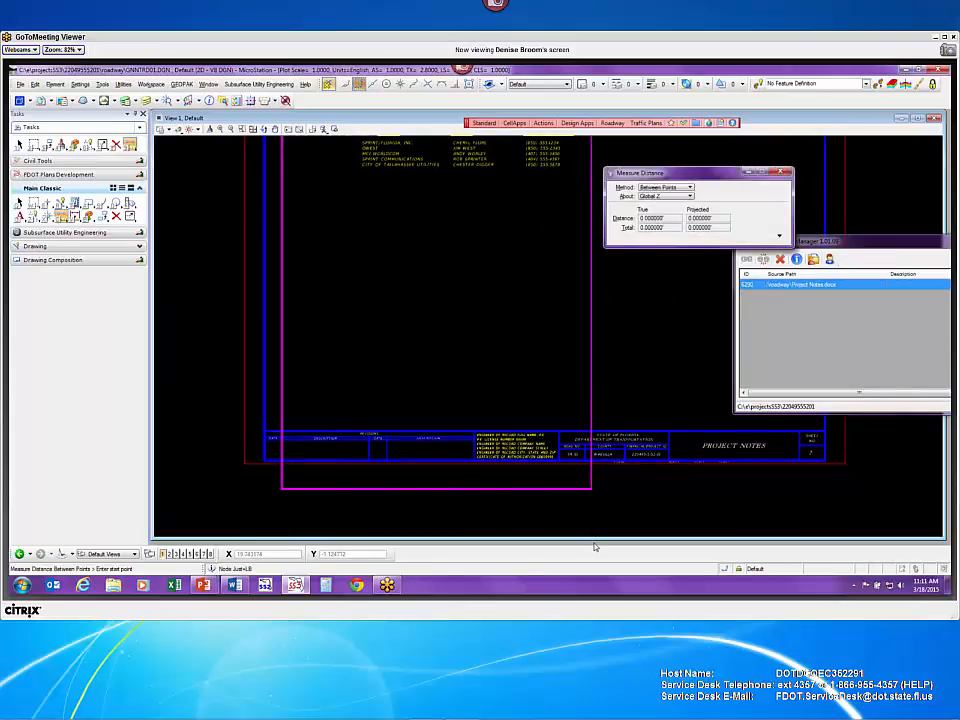
mouse_move(632, 337)
middle_mouse_down()
mouse_move(654, 493)
mouse_move(651, 482)
middle_mouse_up()
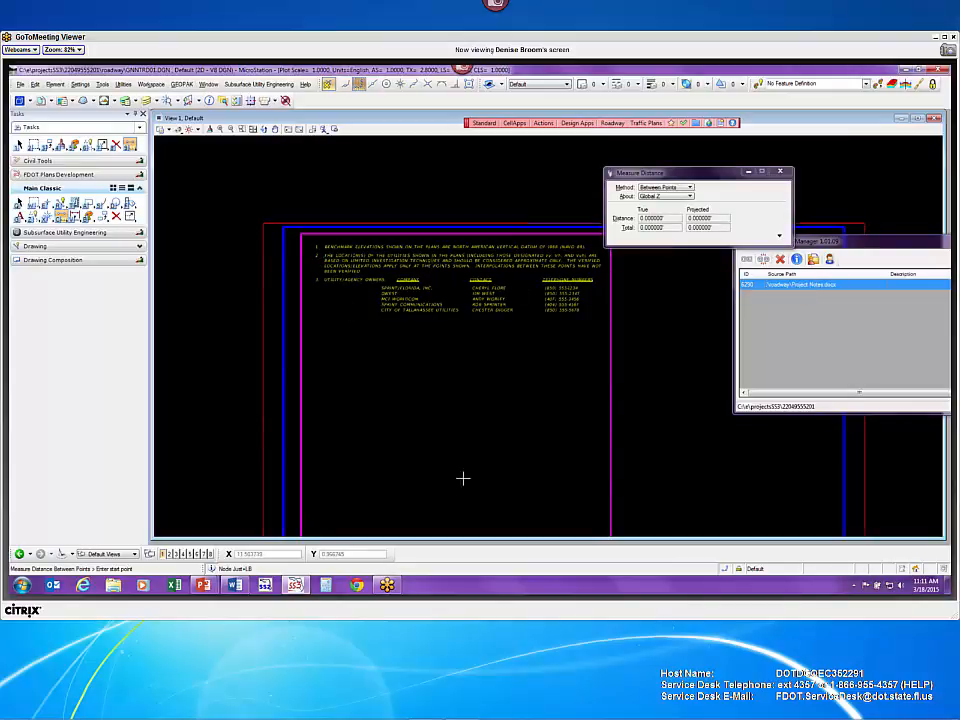
scroll(525, 476, "down", 4)
middle_click_drag(525, 476, 450, 336)
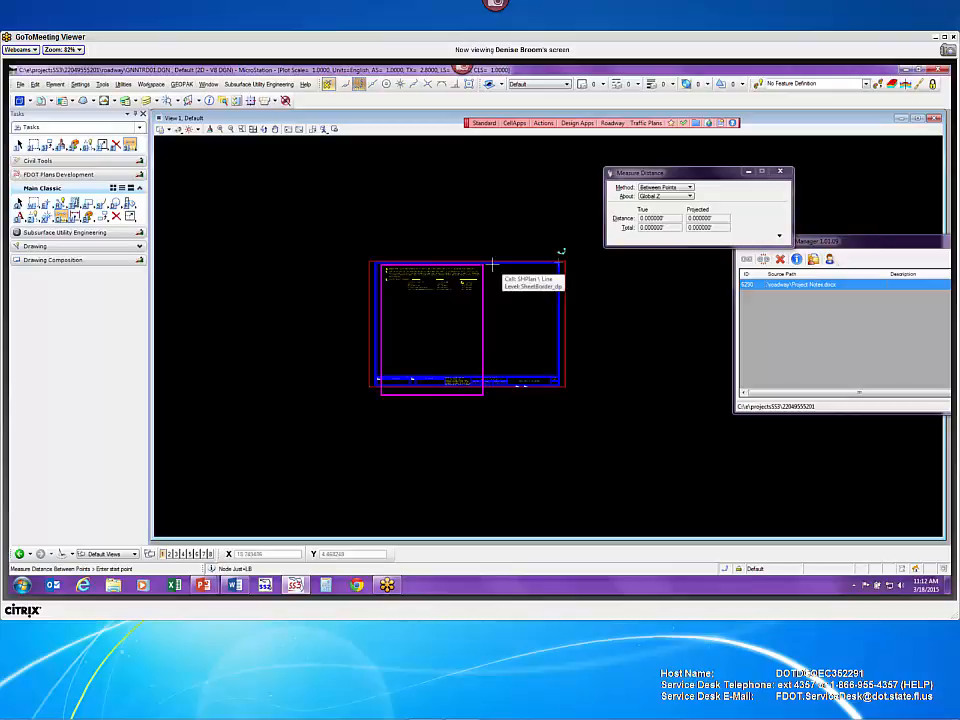
scroll(446, 306, "up", 5)
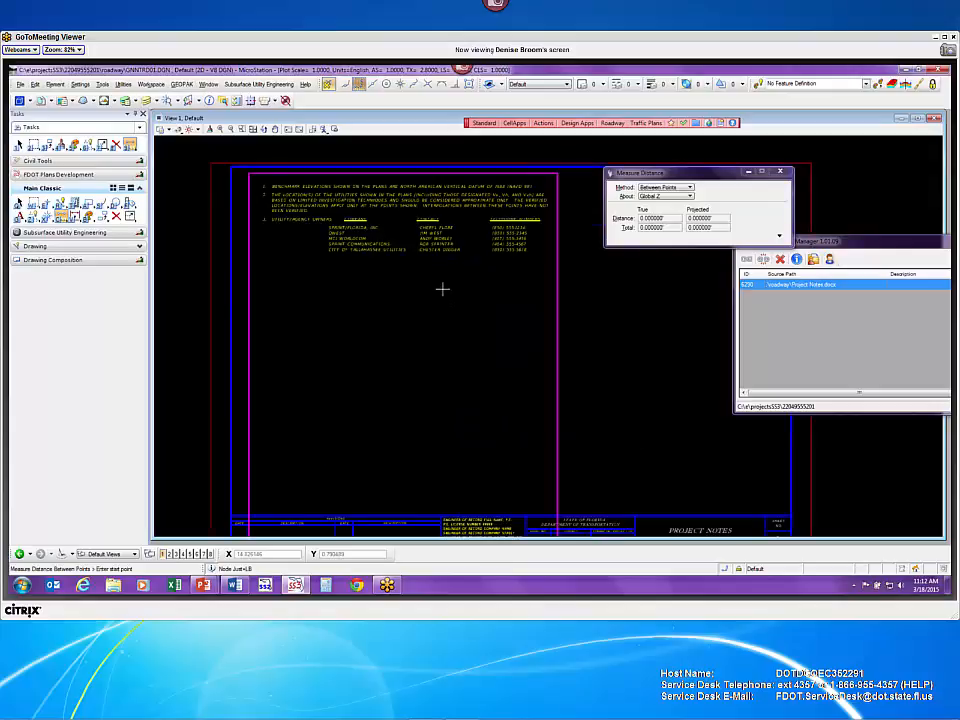
mouse_move(446, 293)
middle_mouse_down()
mouse_move(484, 461)
mouse_move(474, 441)
middle_mouse_up()
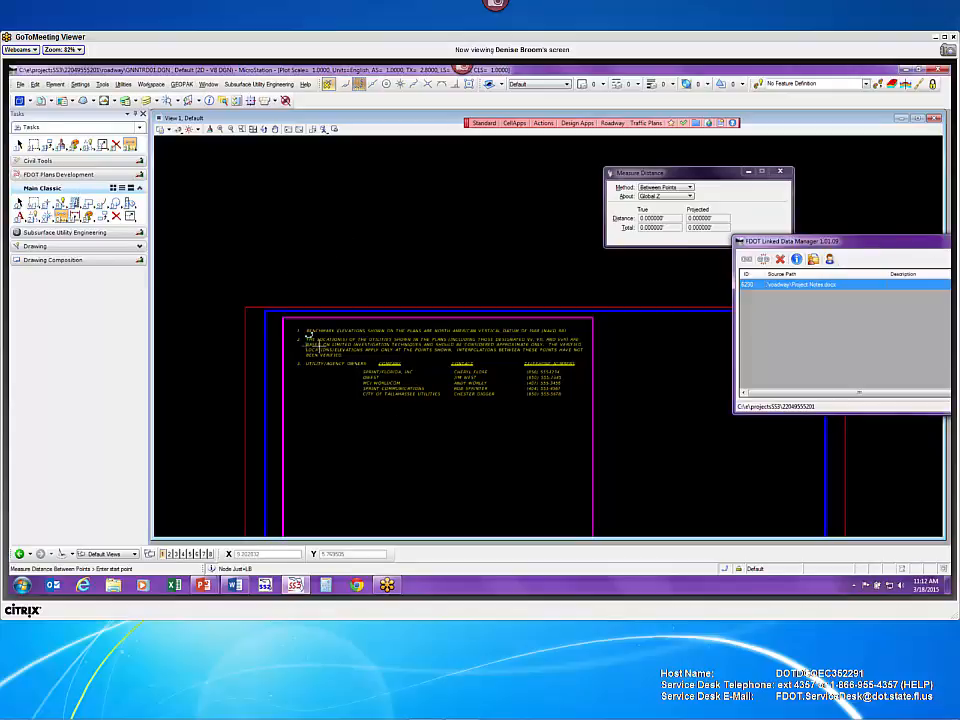
middle_click_drag(617, 394, 573, 261)
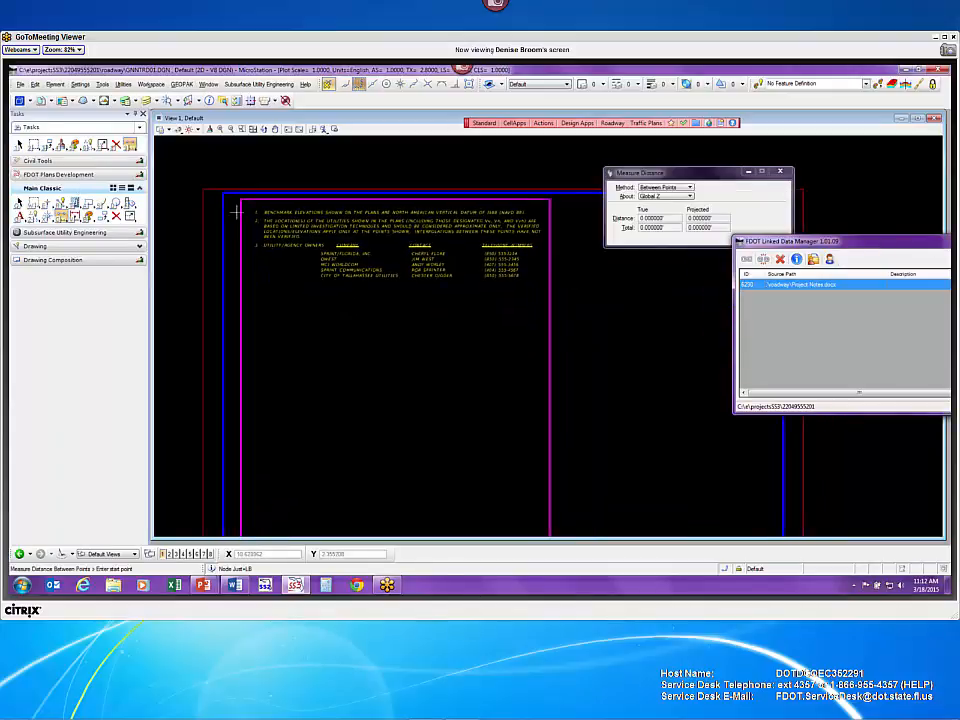
left_click_drag(630, 175, 803, 264)
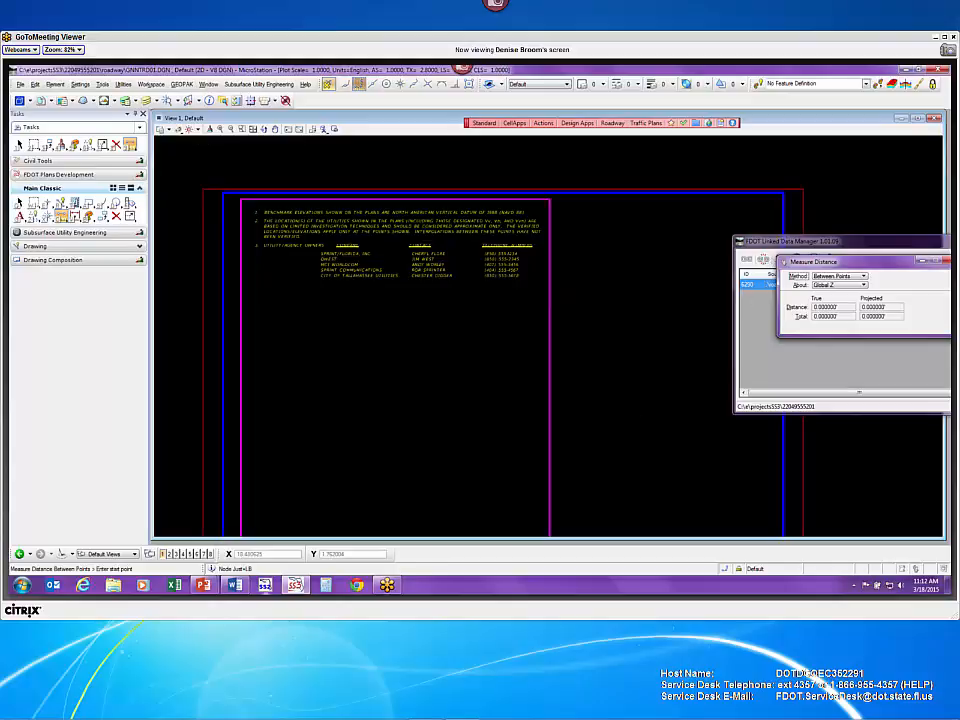
- Switch Project Notes.docx to Landscape orientation in Word, then minimize Word
left_click(235, 584)
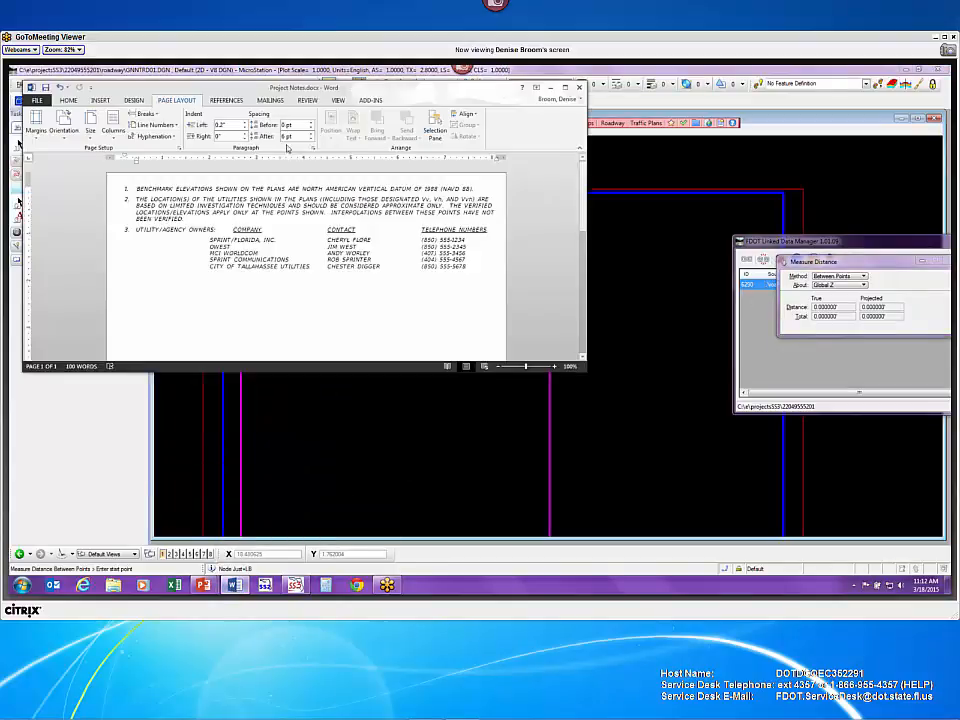
left_click(70, 138)
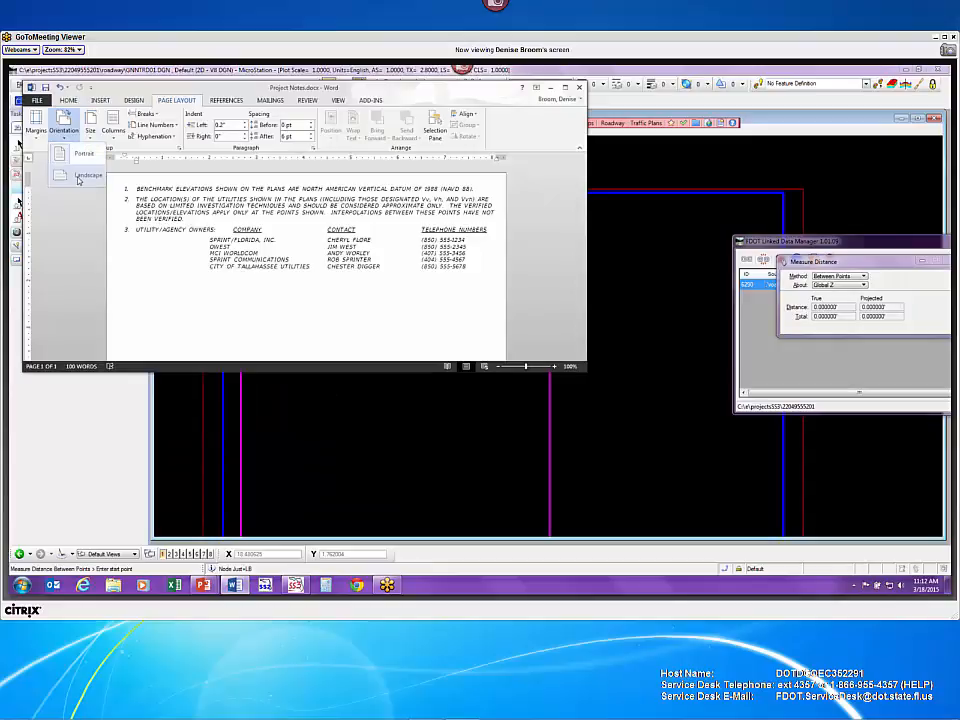
left_click(78, 178)
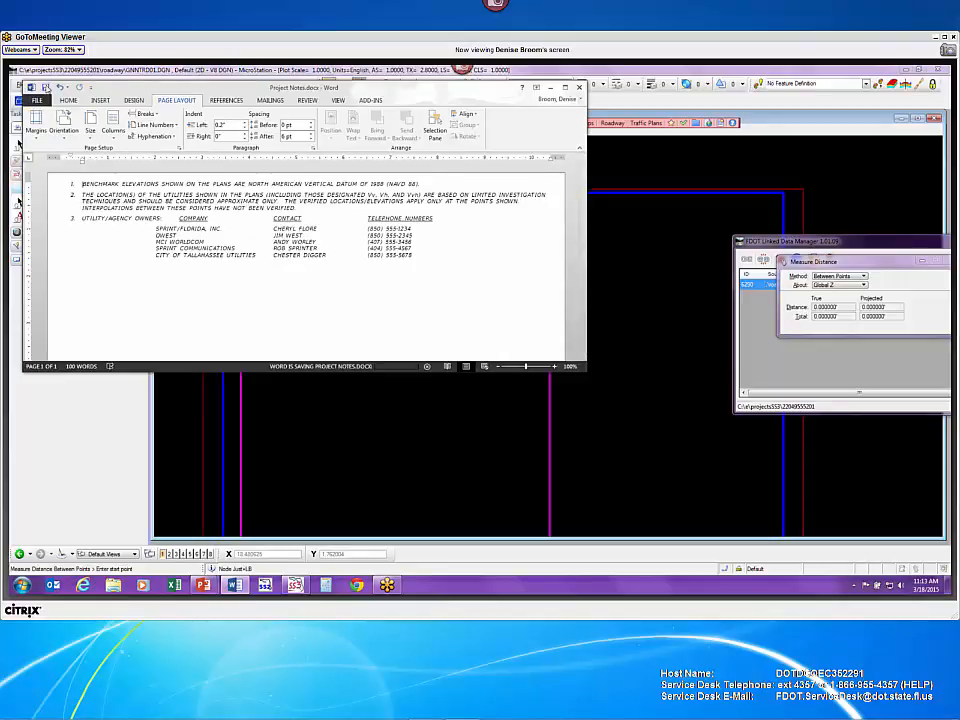
left_click(550, 91)
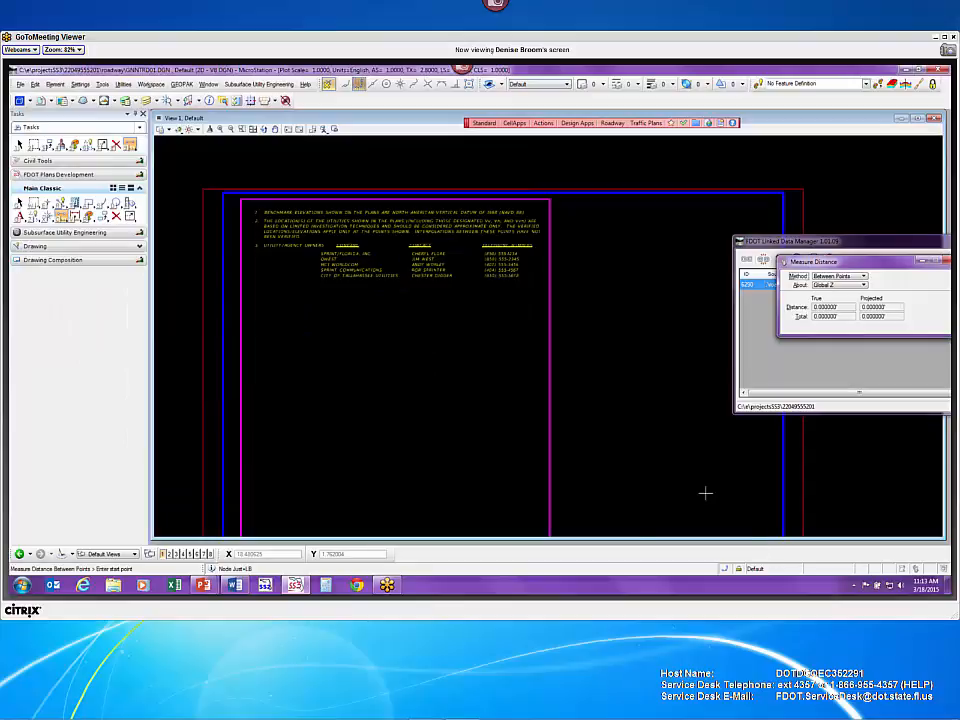
- Update the 6250 link in Linked Data Manager so the sheet shows the landscape notes
left_click(766, 288)
right_click(766, 287)
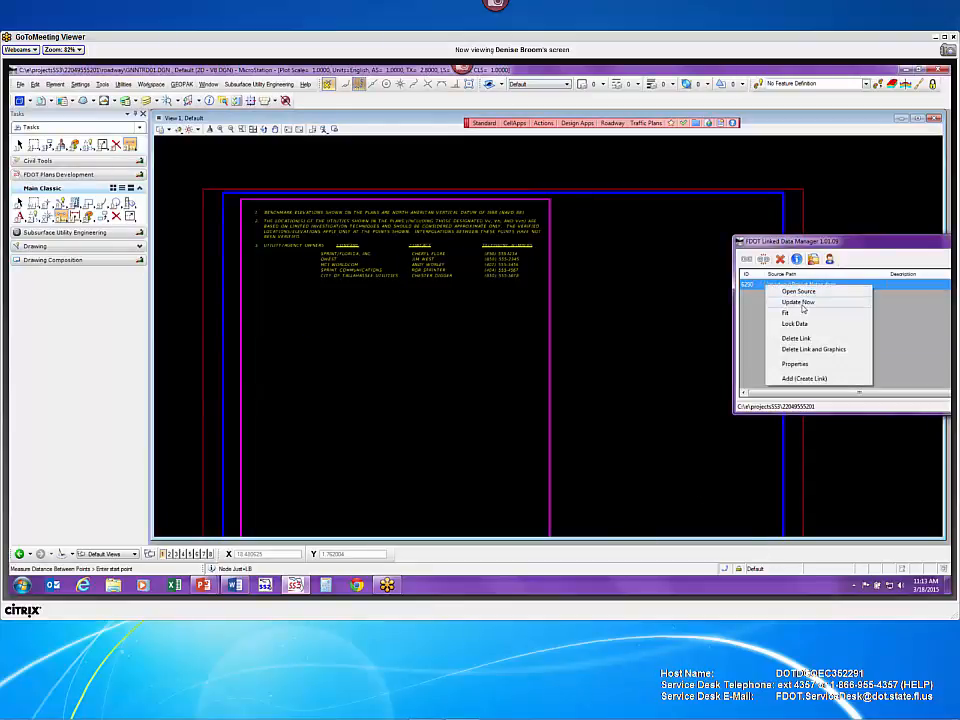
left_click(802, 304)
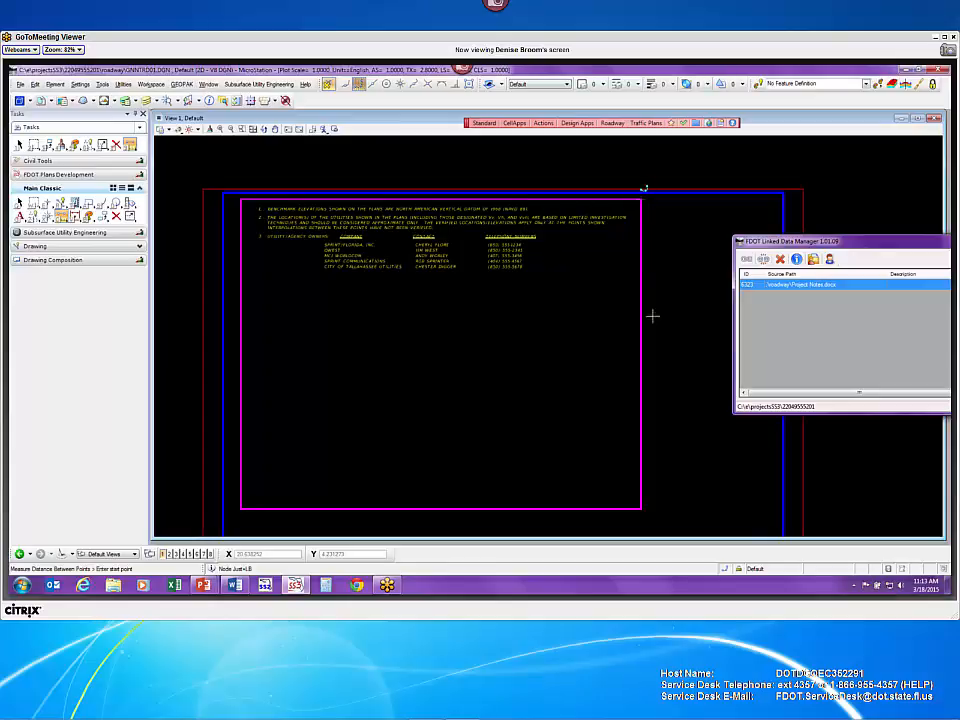
left_click_drag(844, 244, 509, 323)
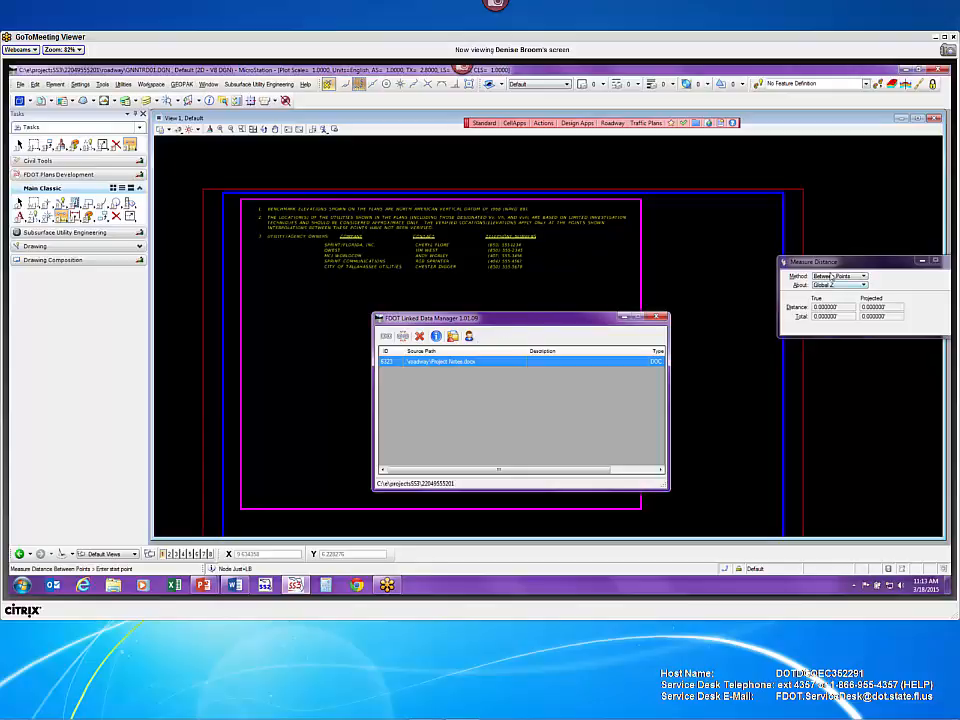
- Bring up File > Open showing the roadway folder's DGN files
left_click_drag(838, 263, 703, 229)
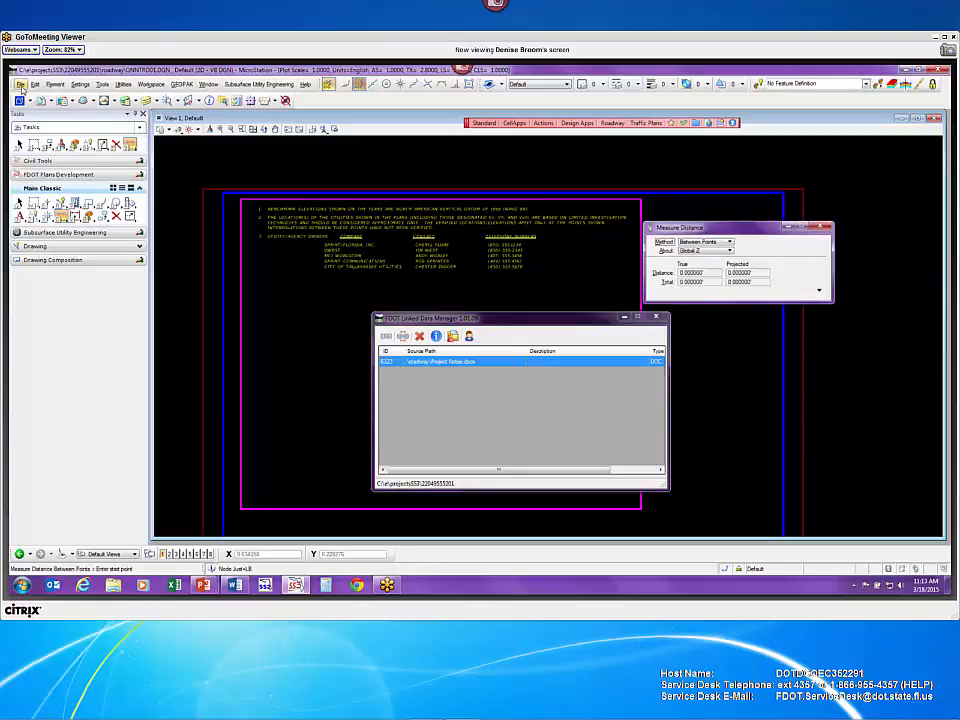
left_click(21, 85)
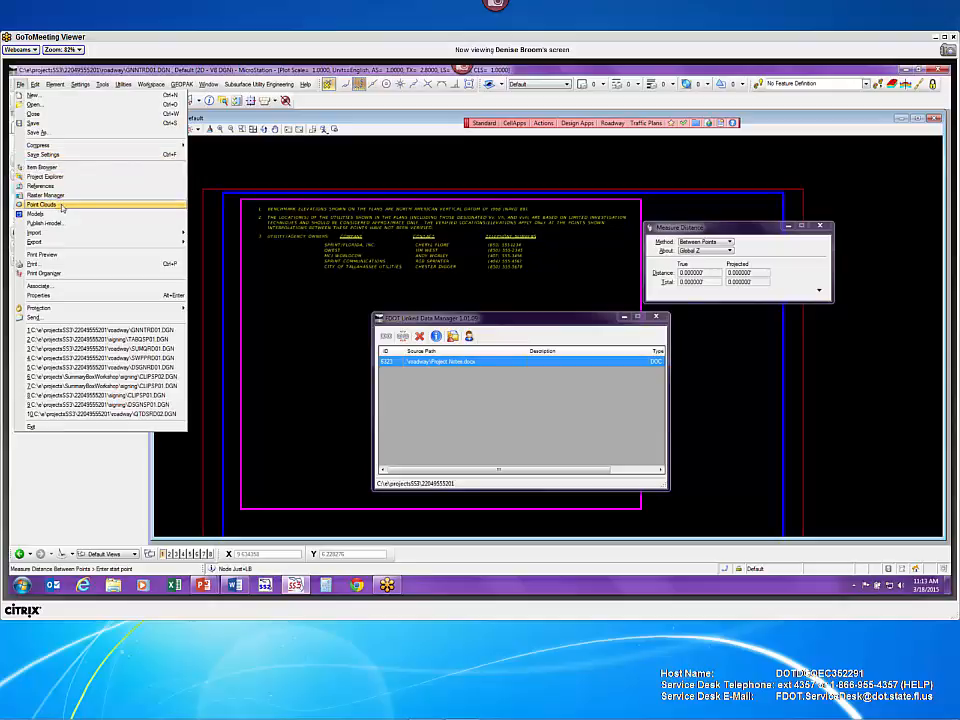
mouse_move(64, 243)
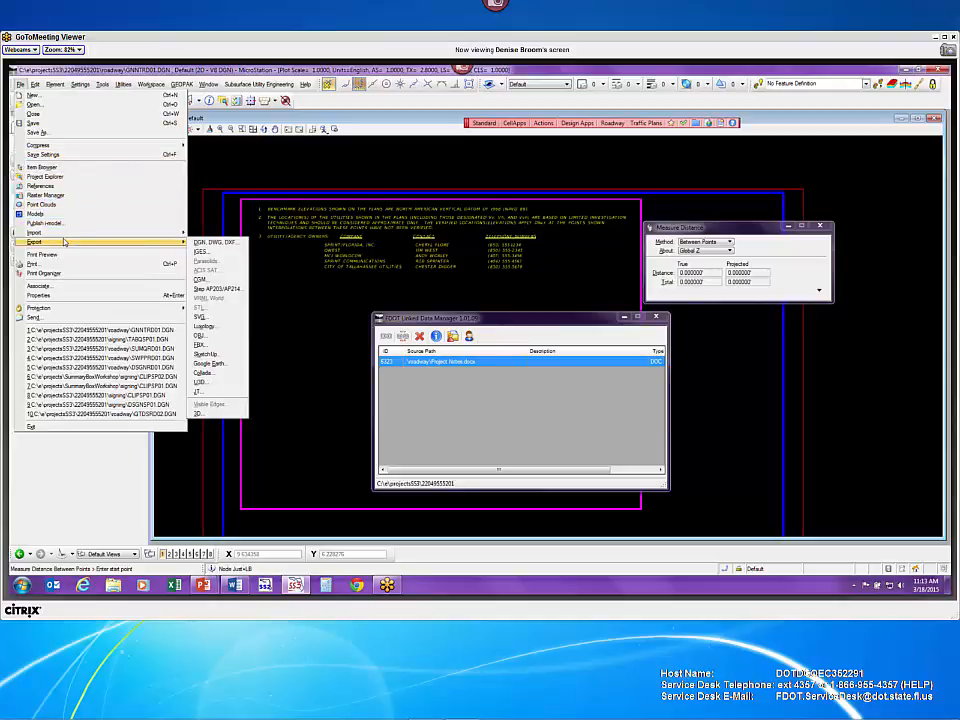
left_click(34, 104)
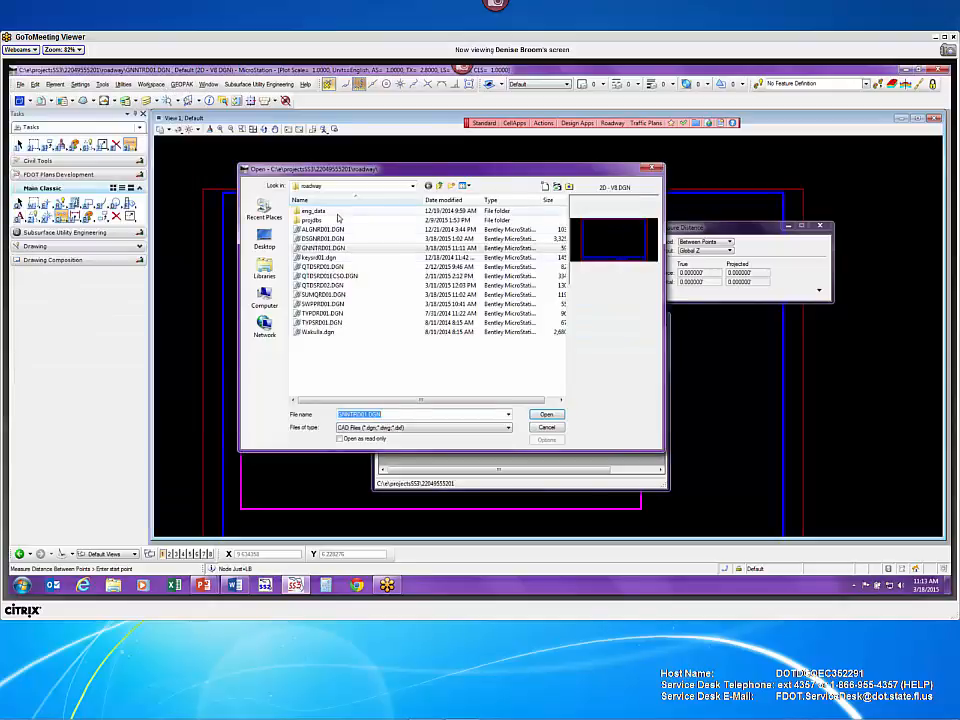
- Open the SWPPP design file and create a new link from the Word template 'SWPPP - Sheet 1'
double_click(364, 304)
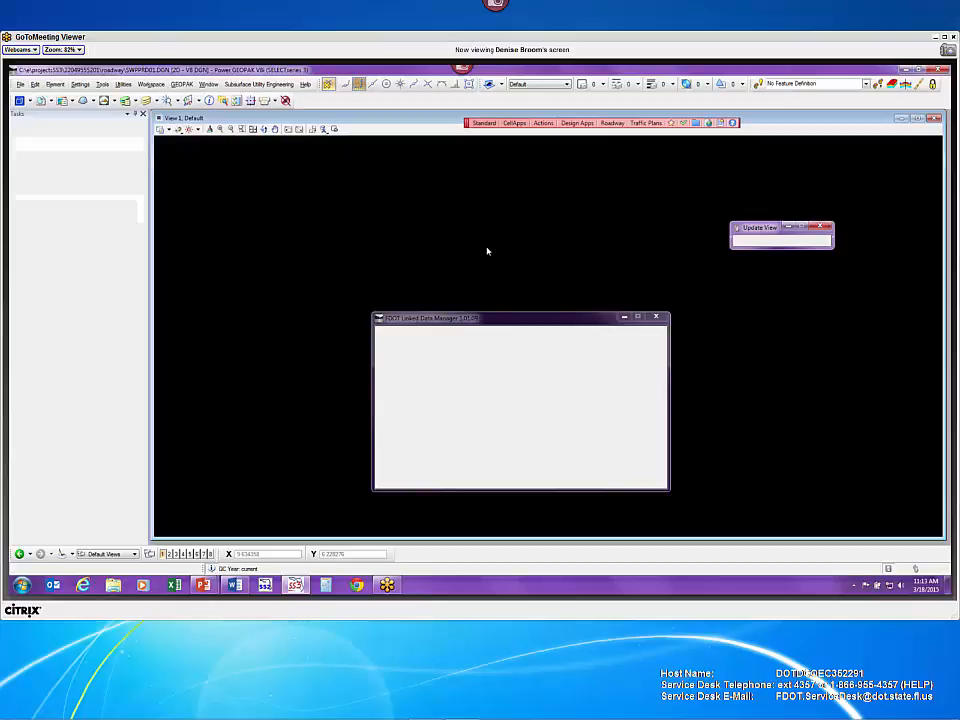
left_click(386, 336)
left_click(443, 318)
left_click(467, 318)
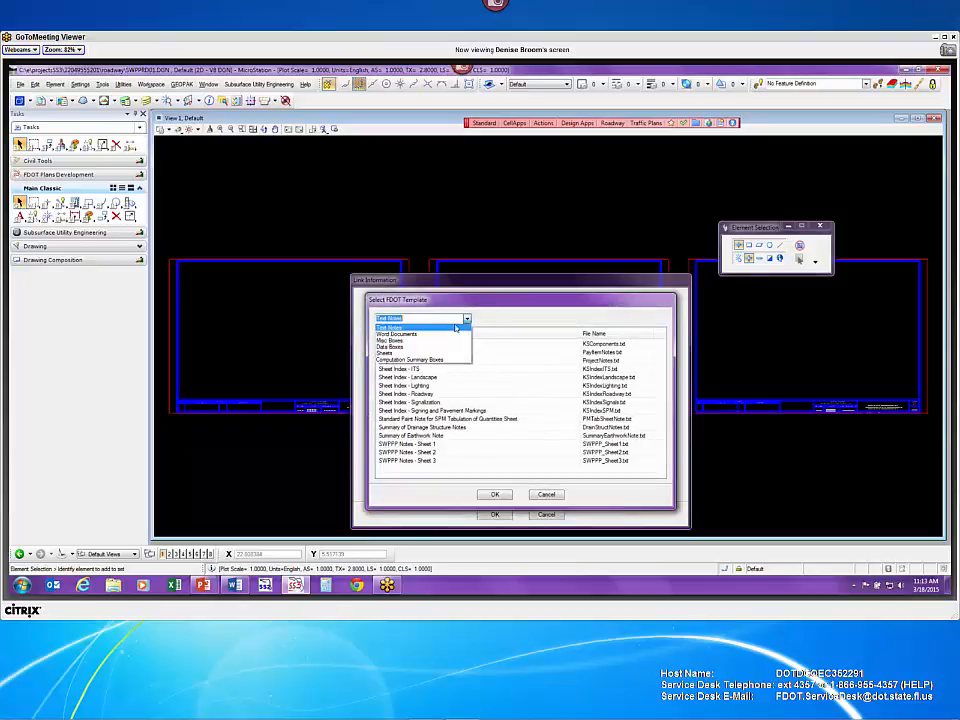
left_click(437, 335)
left_click(420, 353)
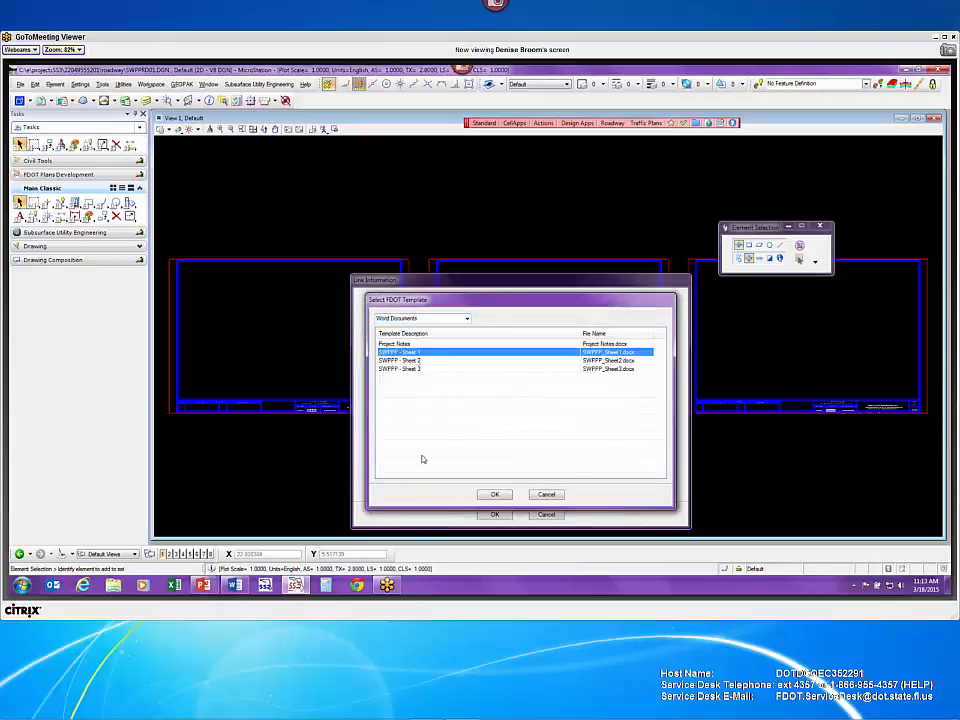
left_click(497, 495)
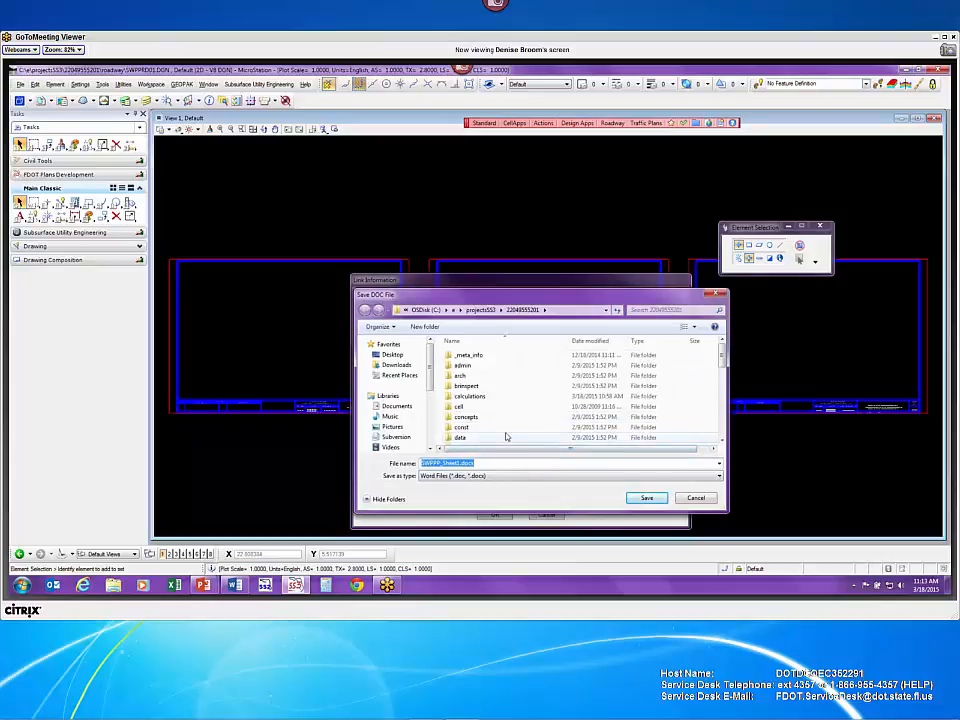
- Save the new document as SWPPP_Sheet1.docx in the roadway folder
scroll(506, 437, "down", 3)
scroll(503, 434, "down", 3)
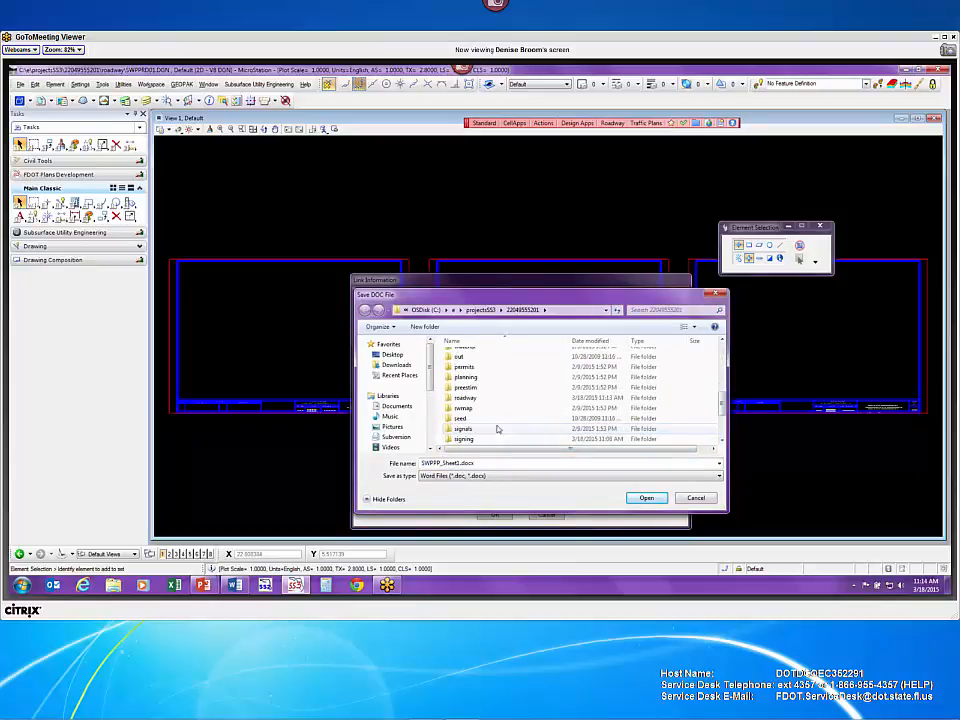
double_click(491, 399)
left_click(647, 497)
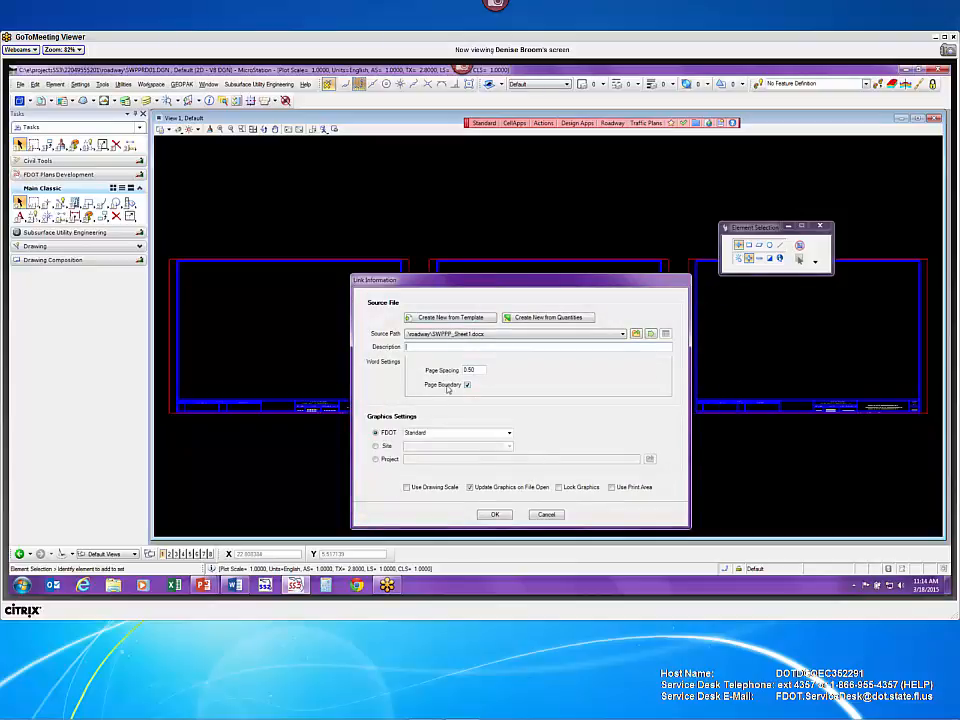
- Set Page Spacing to 0, uncheck Update Graphics on File Open, and accept the link settings
left_click_drag(477, 371, 446, 375)
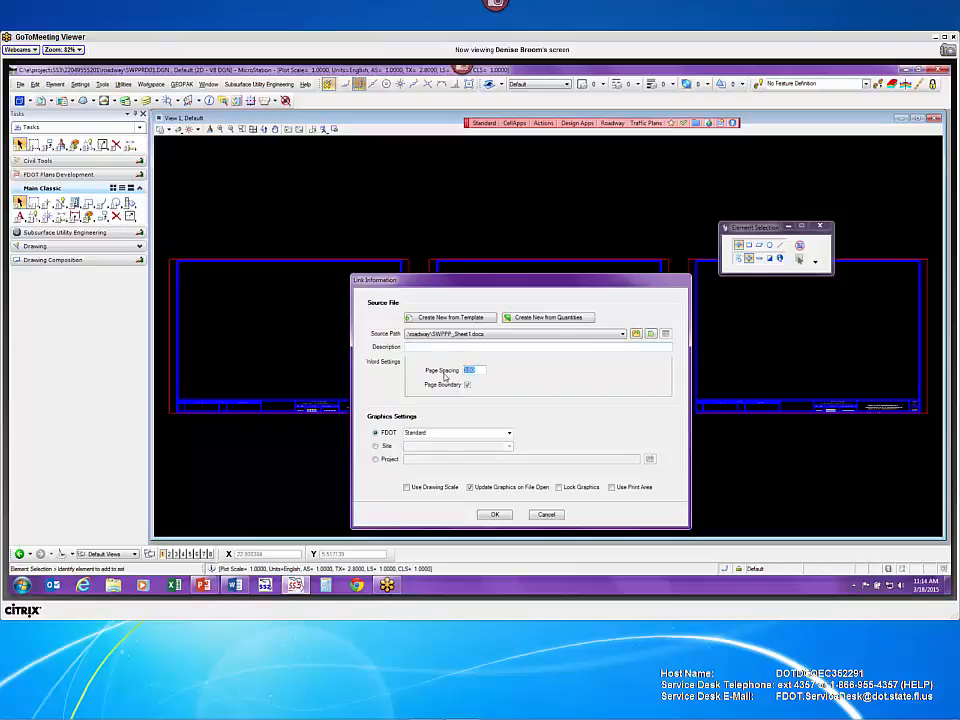
type("0")
left_click(481, 488)
left_click(494, 515)
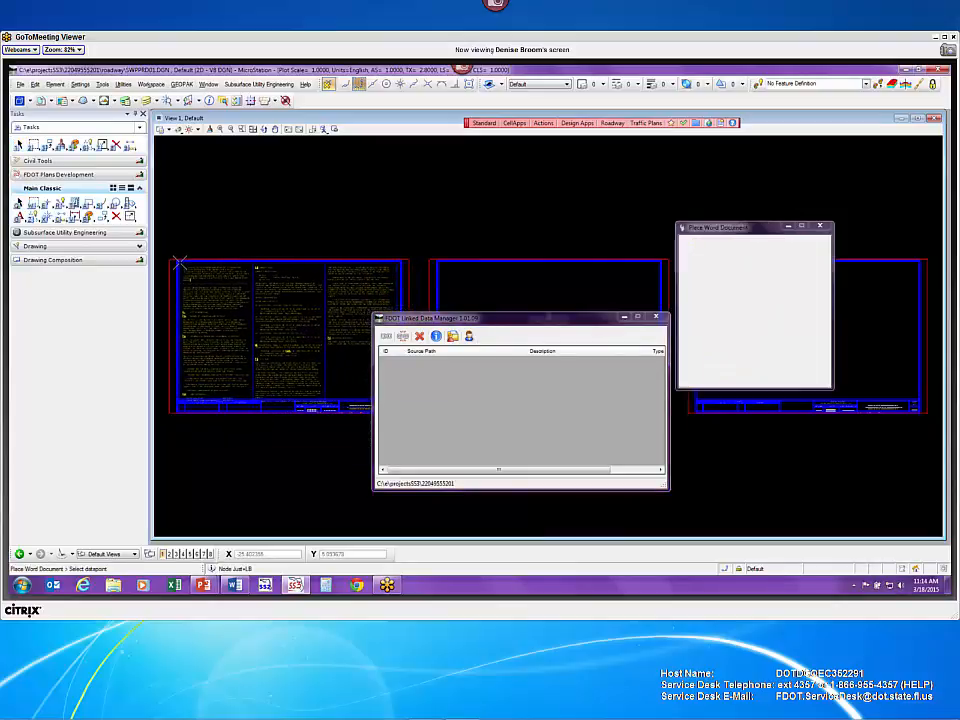
- Place SWPPP_Sheet1.docx at the top-left corner of the left sheet frame
left_click(241, 221)
scroll(244, 320, "up", 2)
middle_click_drag(233, 357, 349, 416)
mouse_move(525, 322)
left_mouse_down()
mouse_move(720, 132)
mouse_move(834, 174)
mouse_move(832, 193)
left_mouse_up()
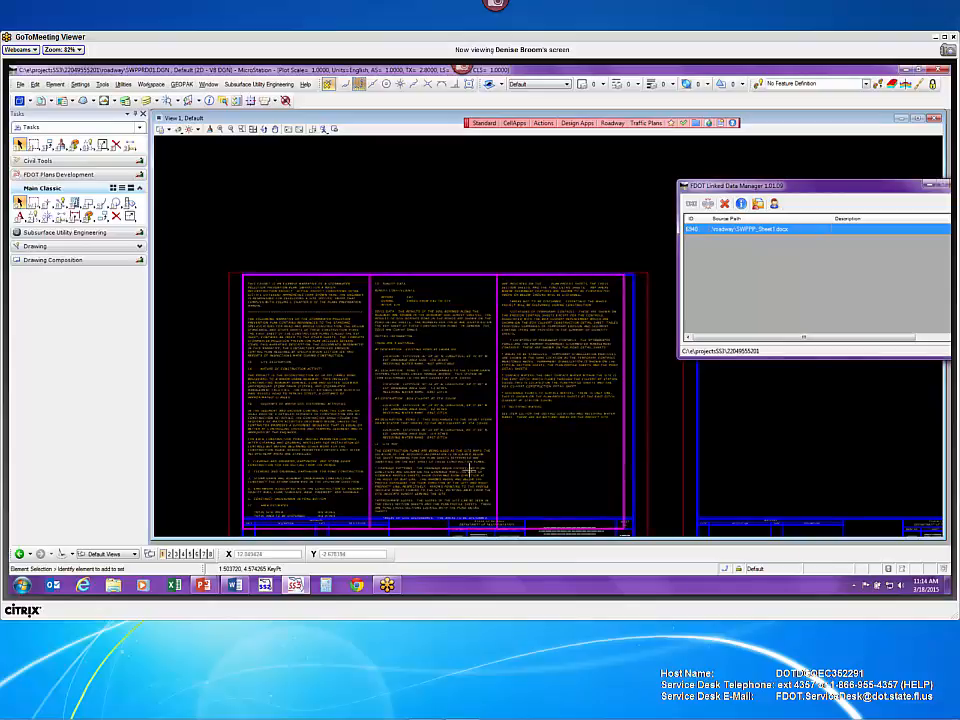
- Check the SWPPP link's Properties, including page spacing, then use Open Source to edit it in Word
right_click(782, 233)
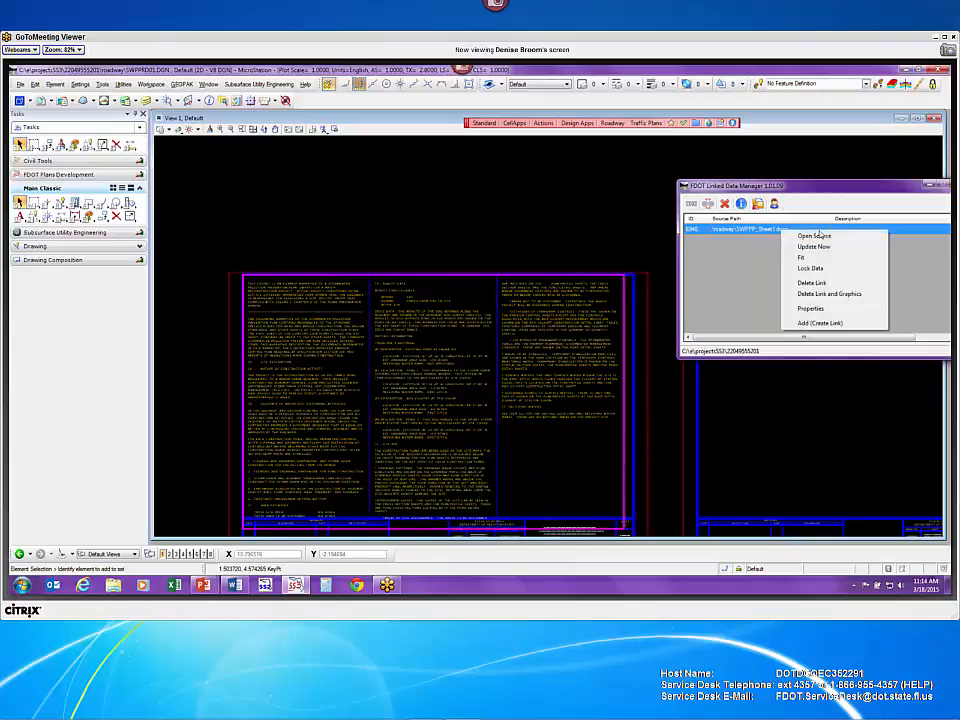
left_click(829, 310)
double_click(727, 238)
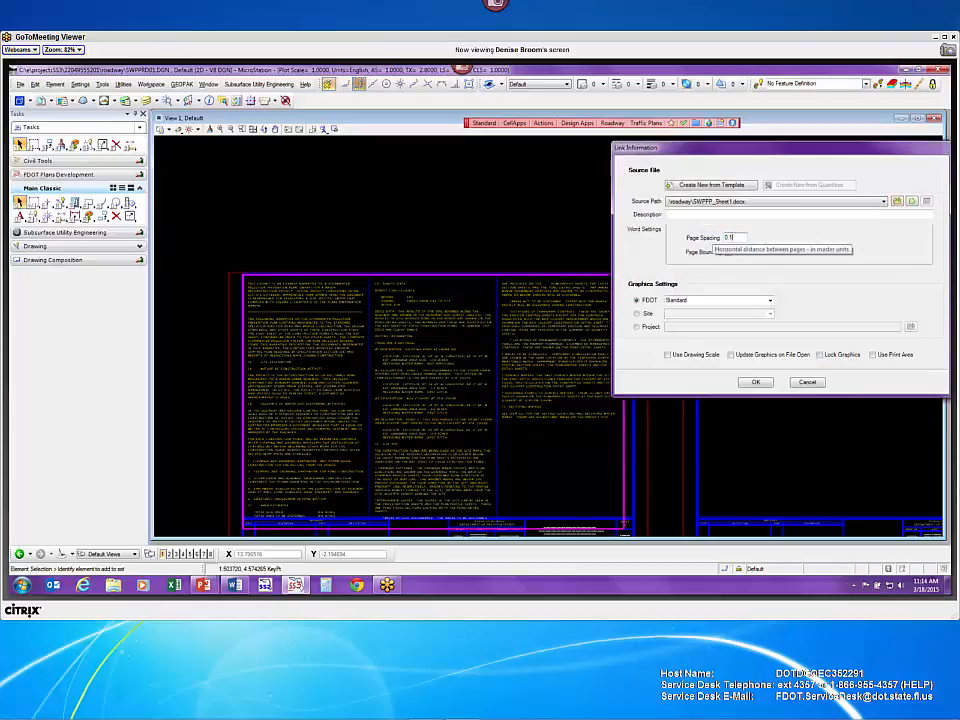
left_click(755, 382)
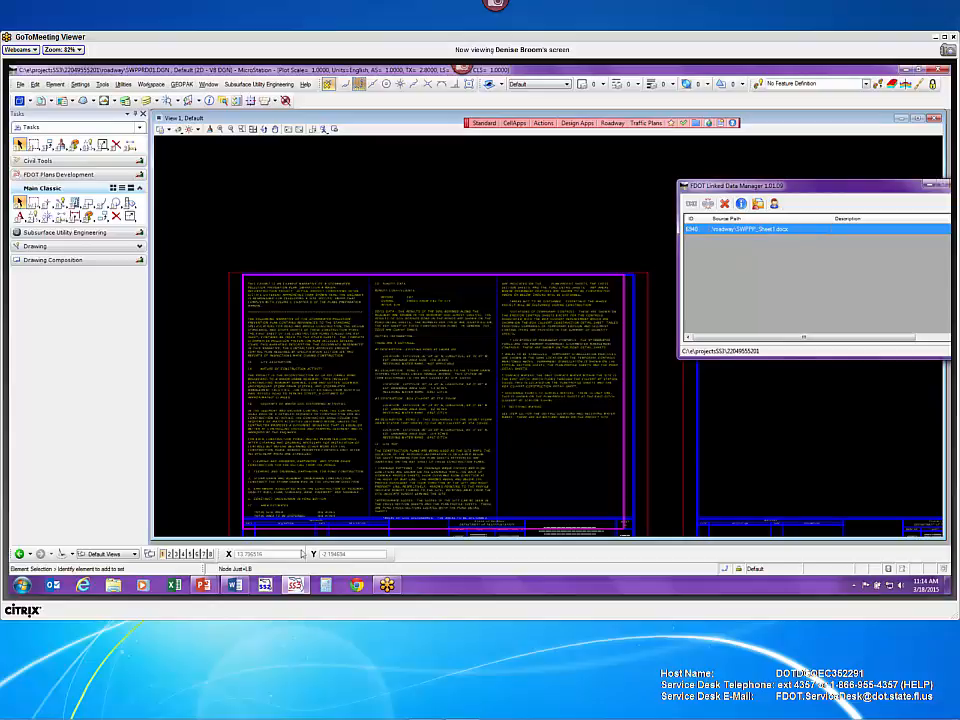
right_click(766, 231)
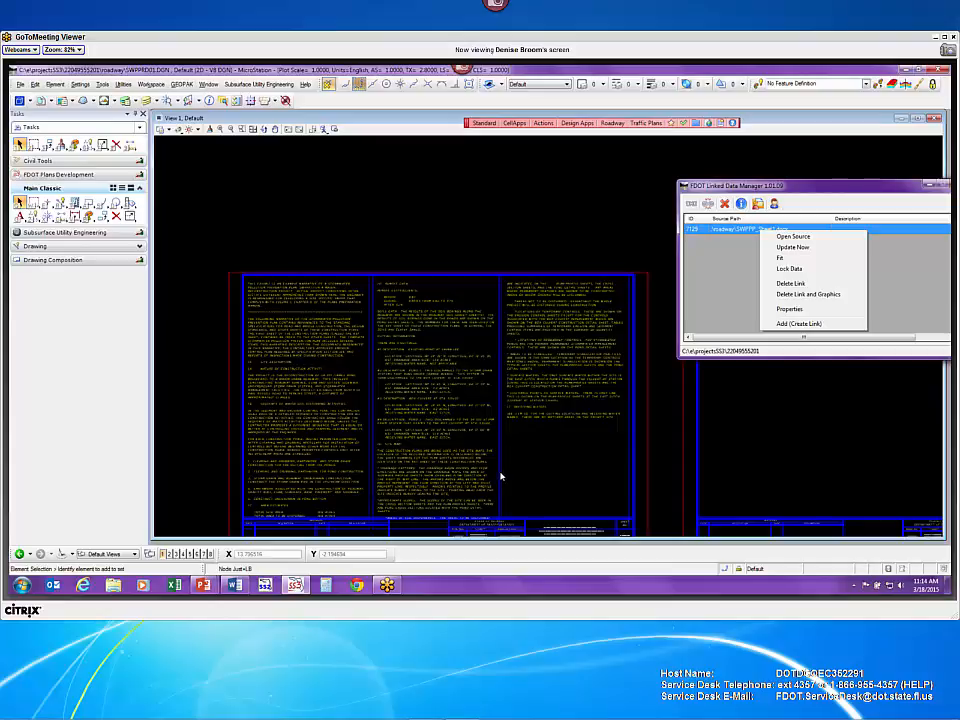
left_click(795, 238)
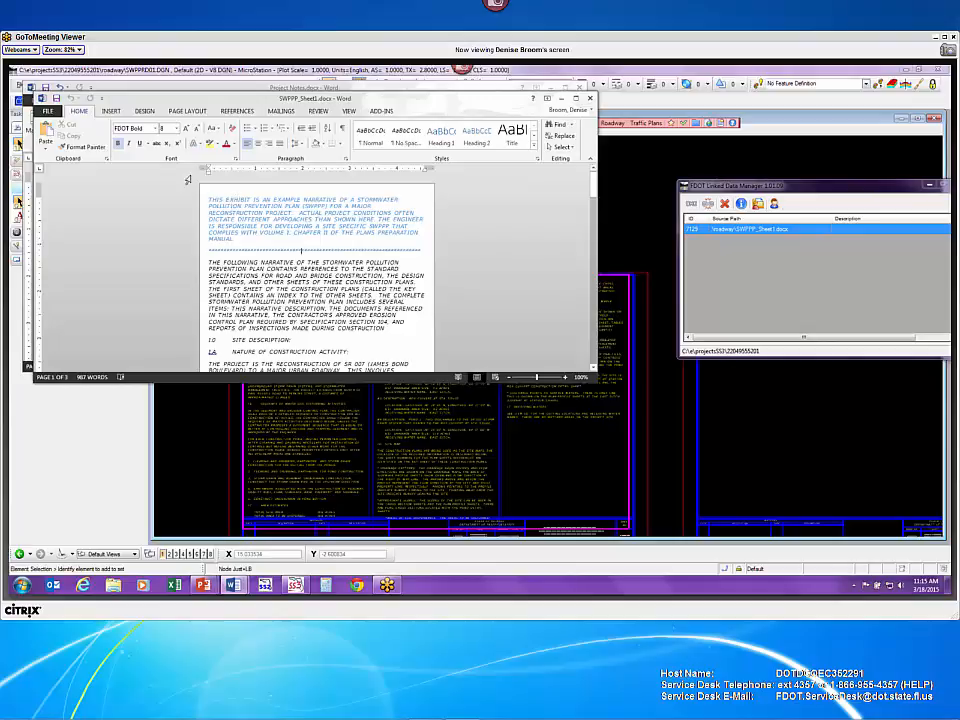
- Delete the introductory example paragraph and dashed line, then review the remaining narrative down to AFTER: 0.76
left_click_drag(425, 249, 198, 199)
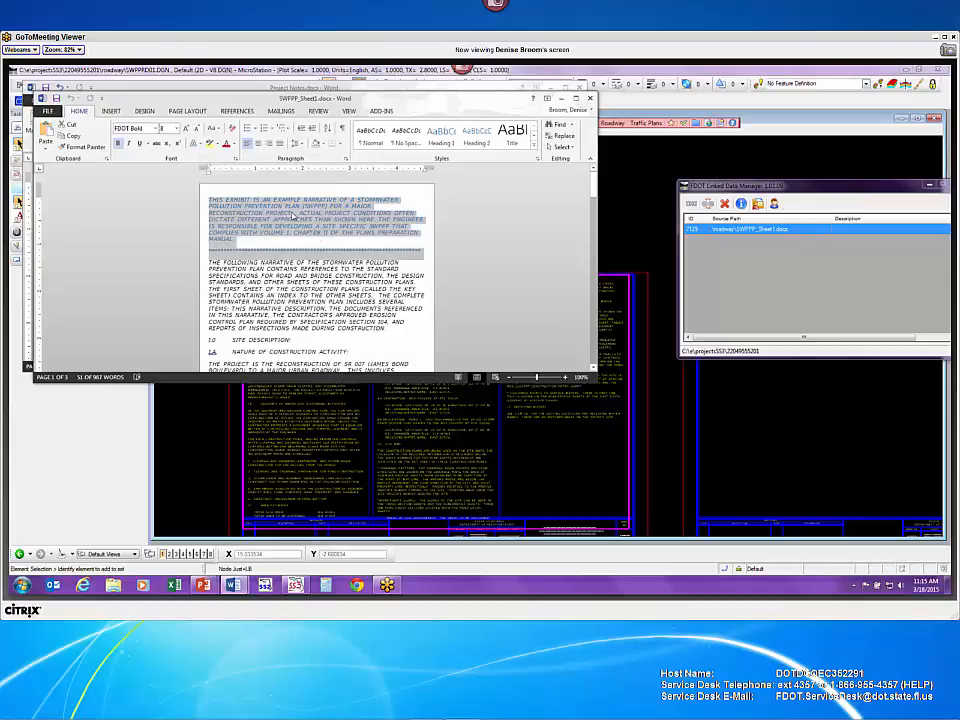
left_click(536, 150)
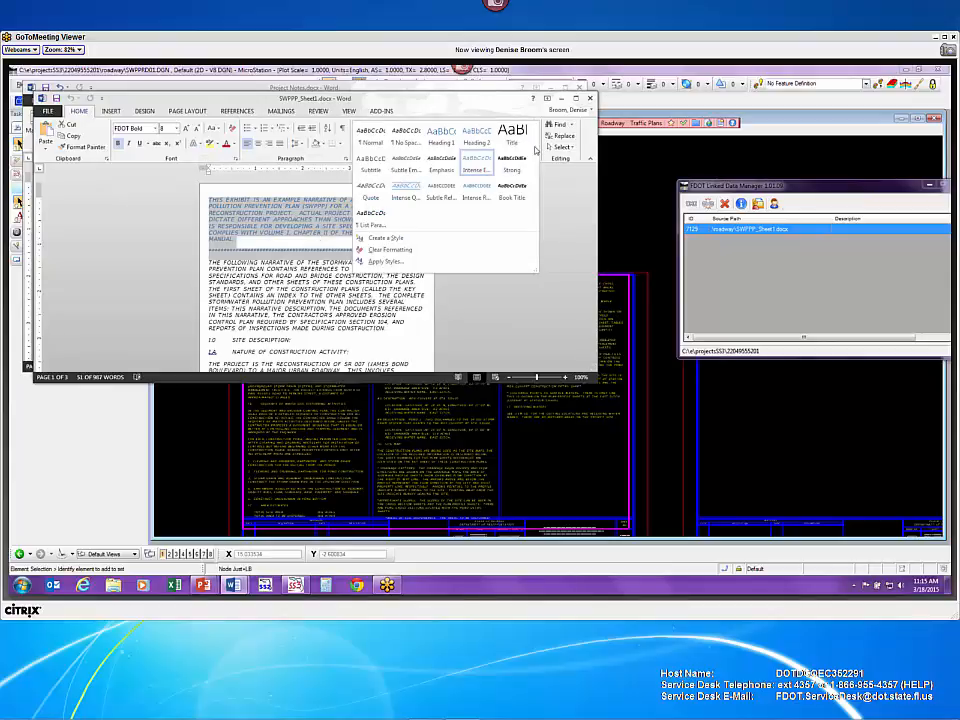
left_click(477, 171)
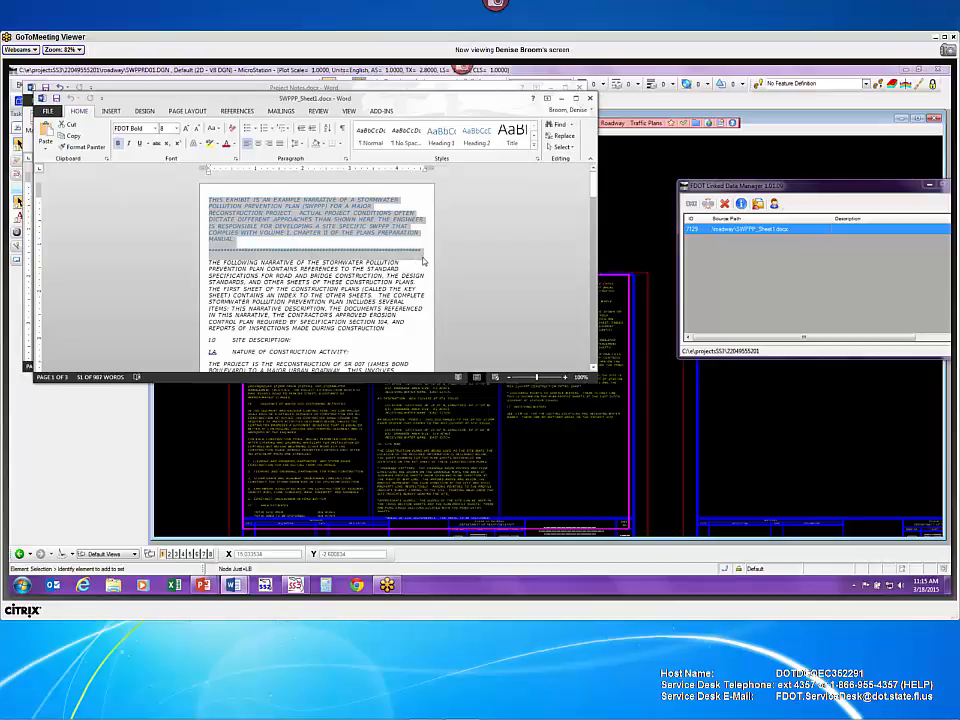
key("Delete")
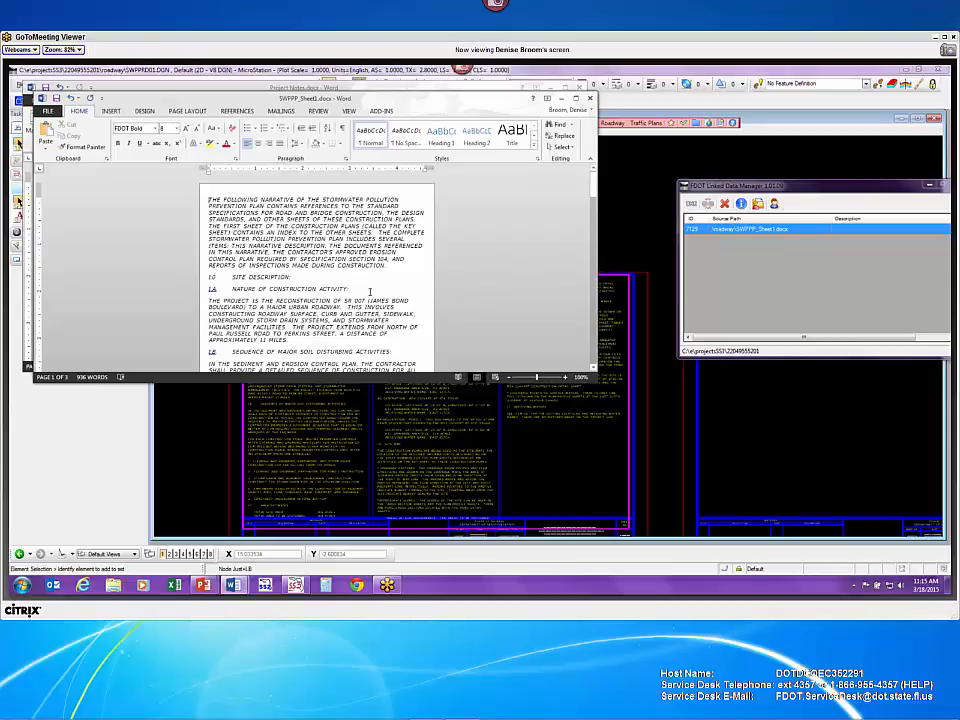
scroll(370, 288, "down", 1)
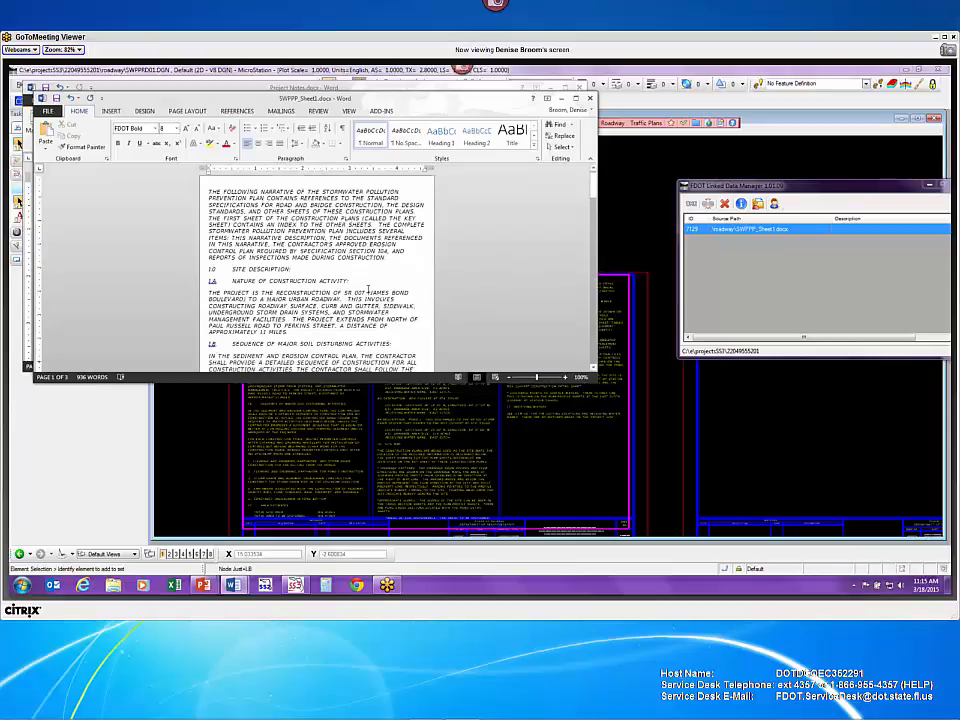
scroll(351, 253, "down", 12)
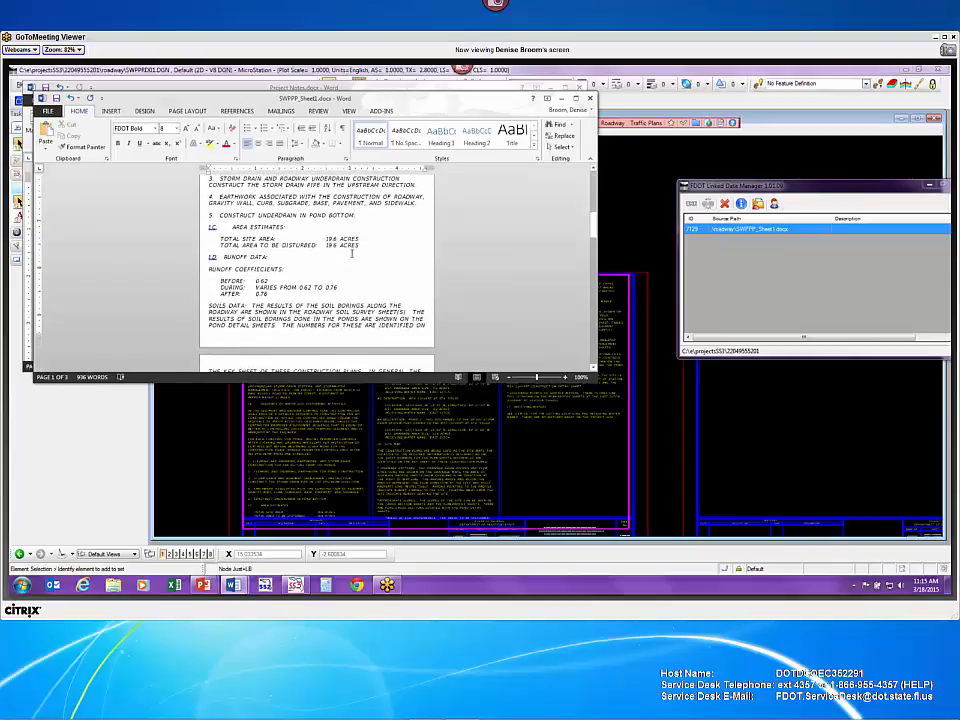
scroll(351, 253, "down", 3)
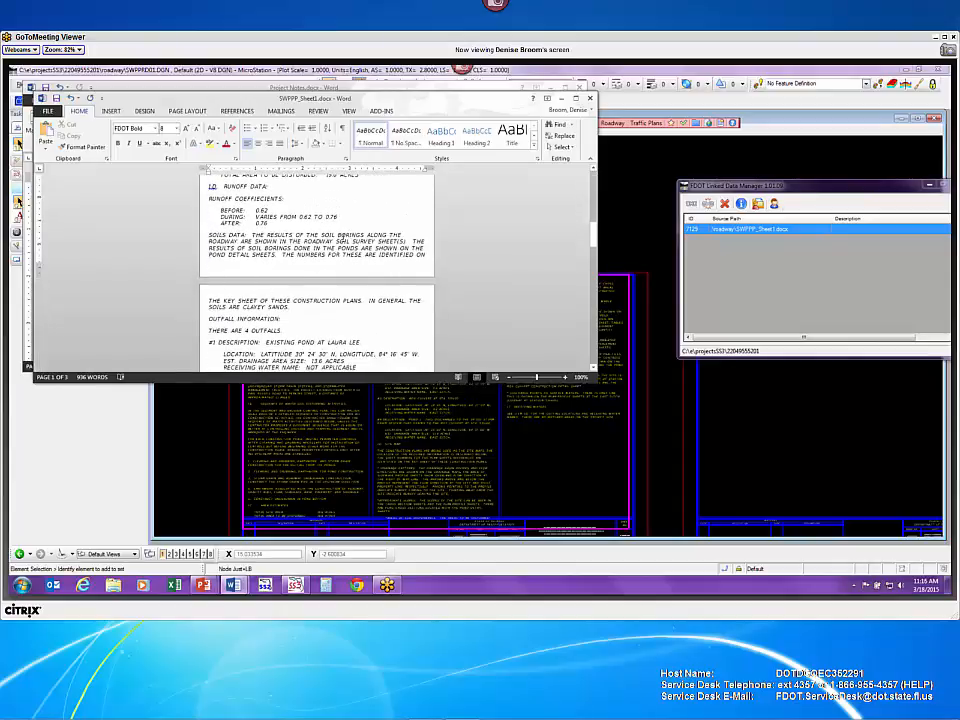
left_click(125, 226)
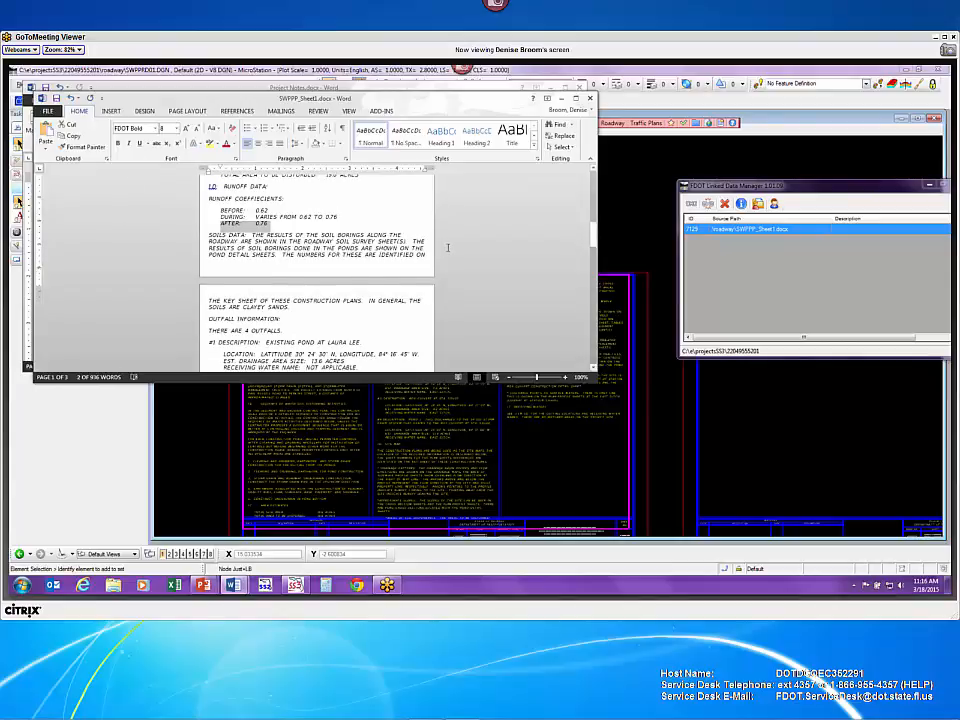
scroll(447, 247, "up", 15)
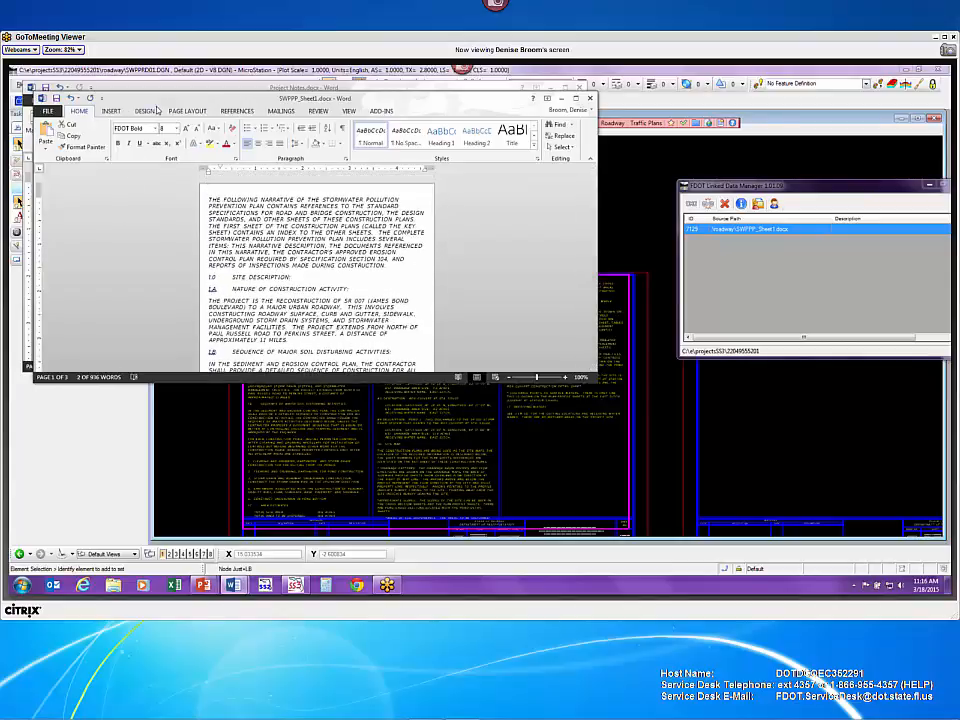
- Set a custom paper size of 5" by 9.6" in Page Setup's Paper tab
left_click(187, 110)
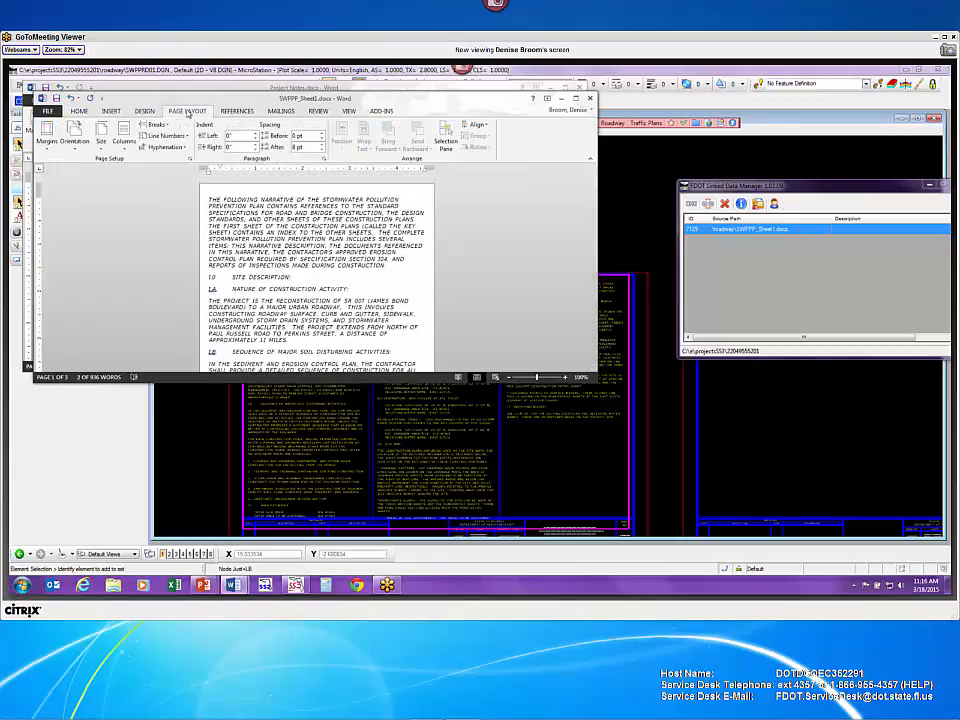
left_click(101, 136)
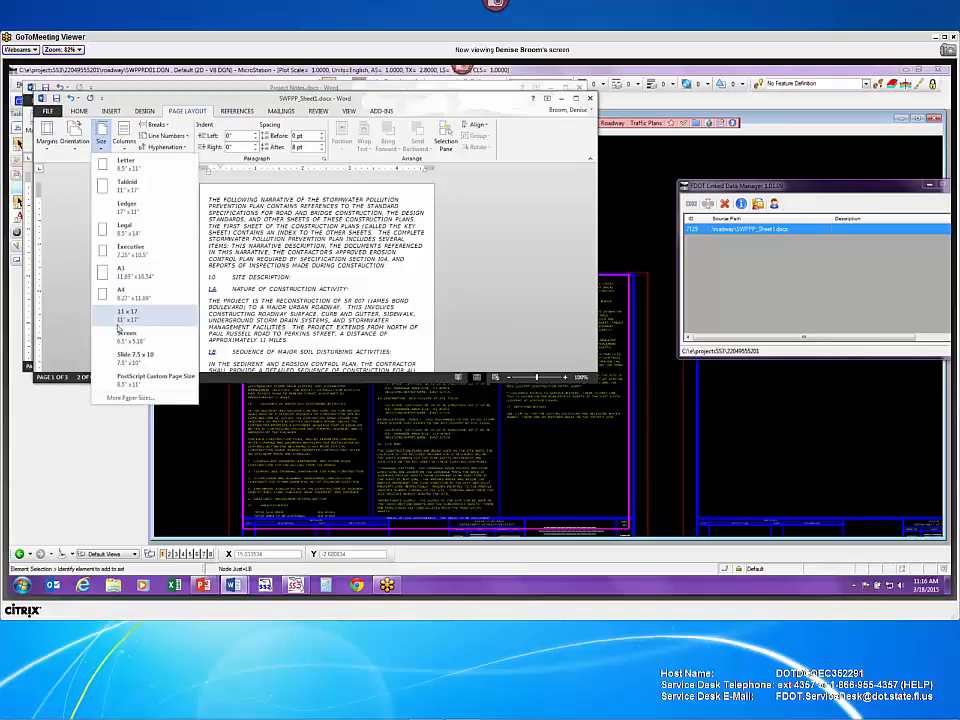
left_click(148, 400)
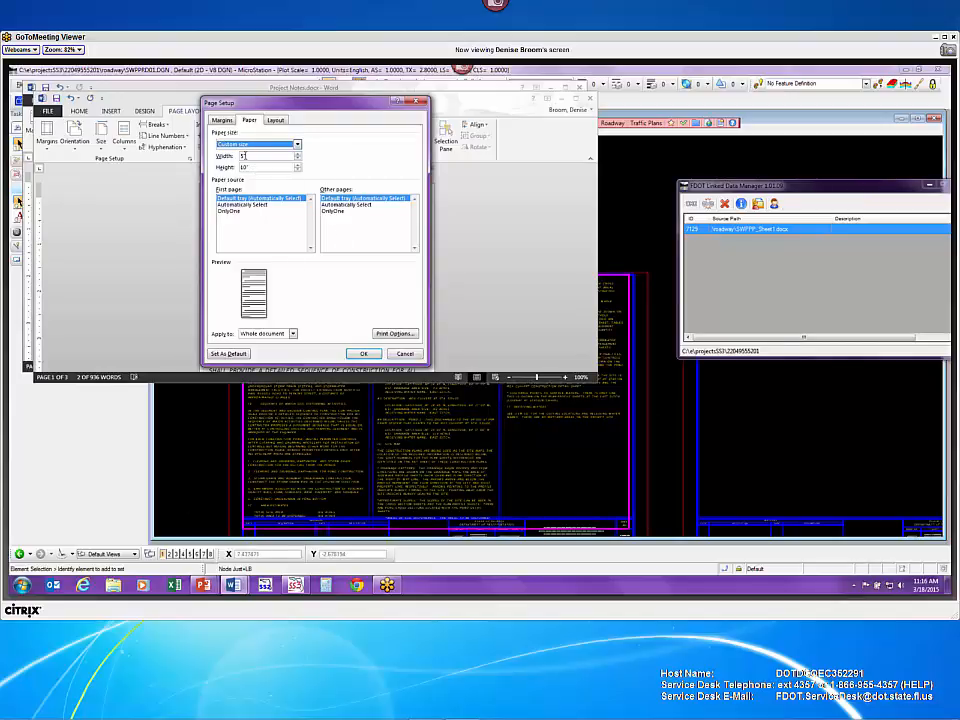
left_click(242, 156)
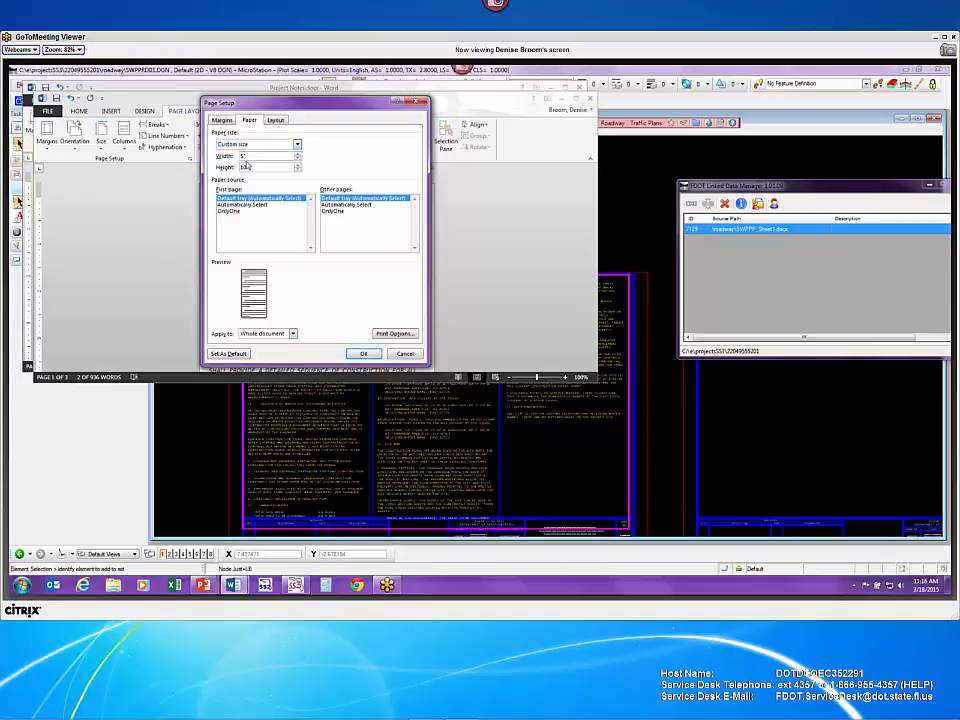
left_click_drag(247, 167, 235, 167)
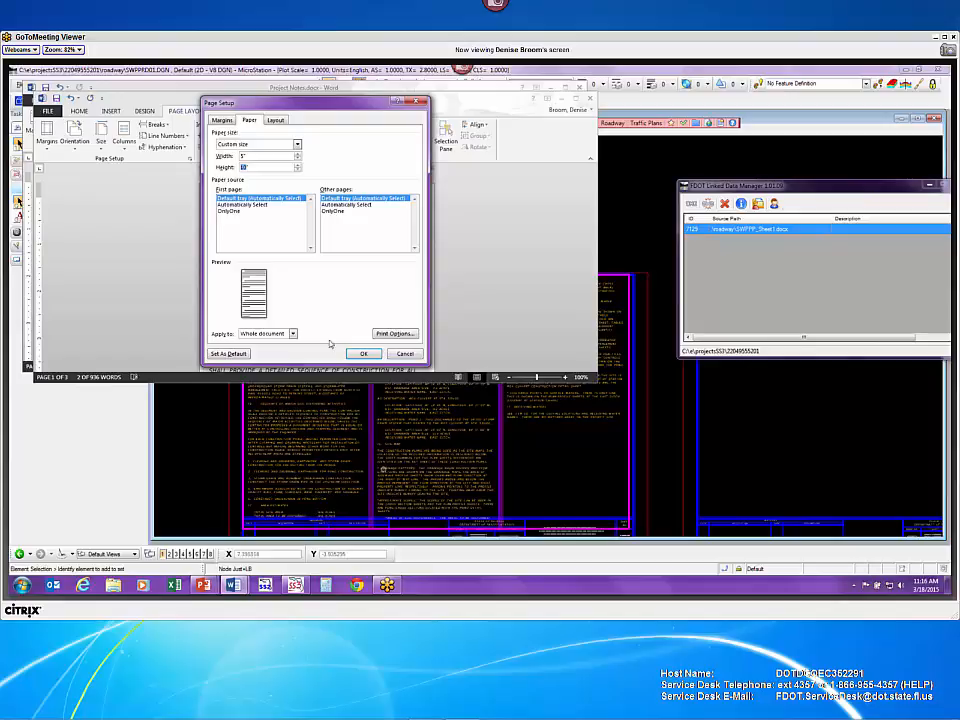
type("8")
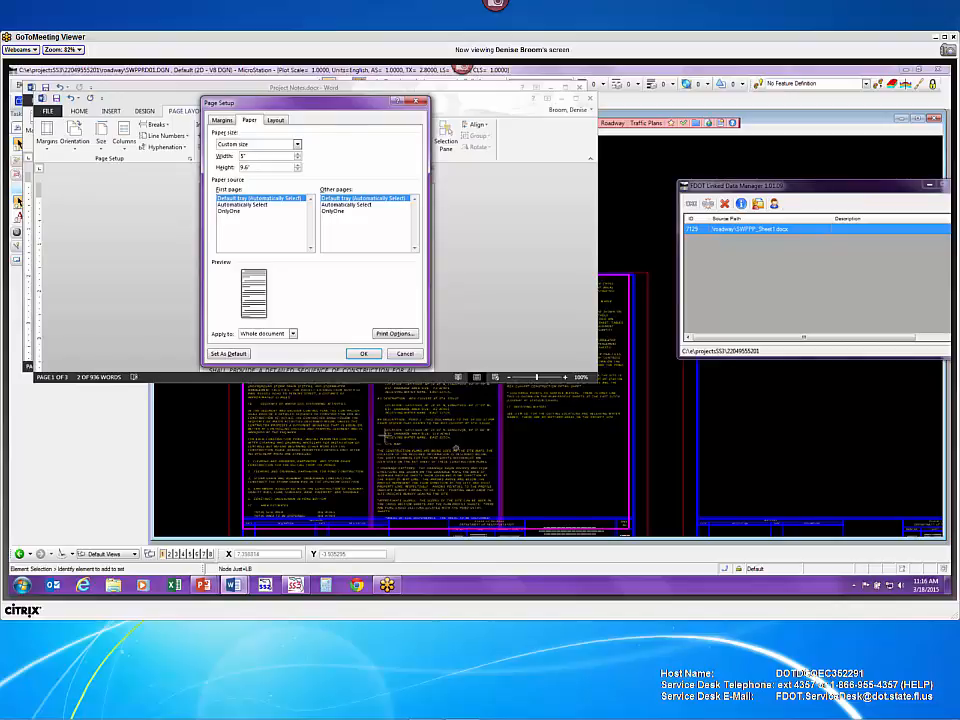
left_click(372, 355)
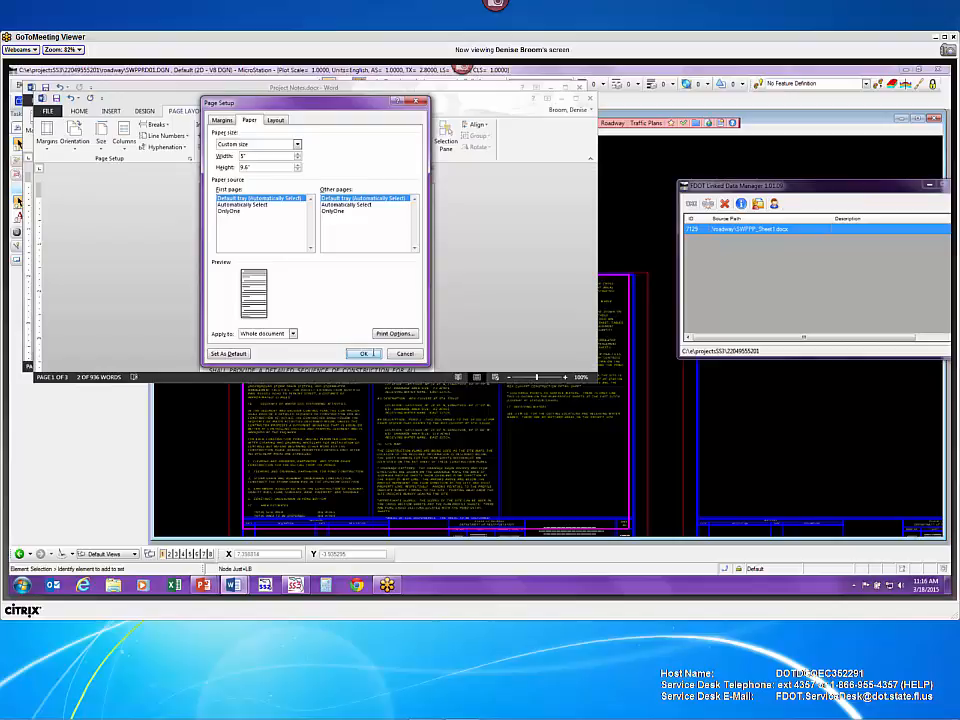
scroll(379, 319, "up", 10)
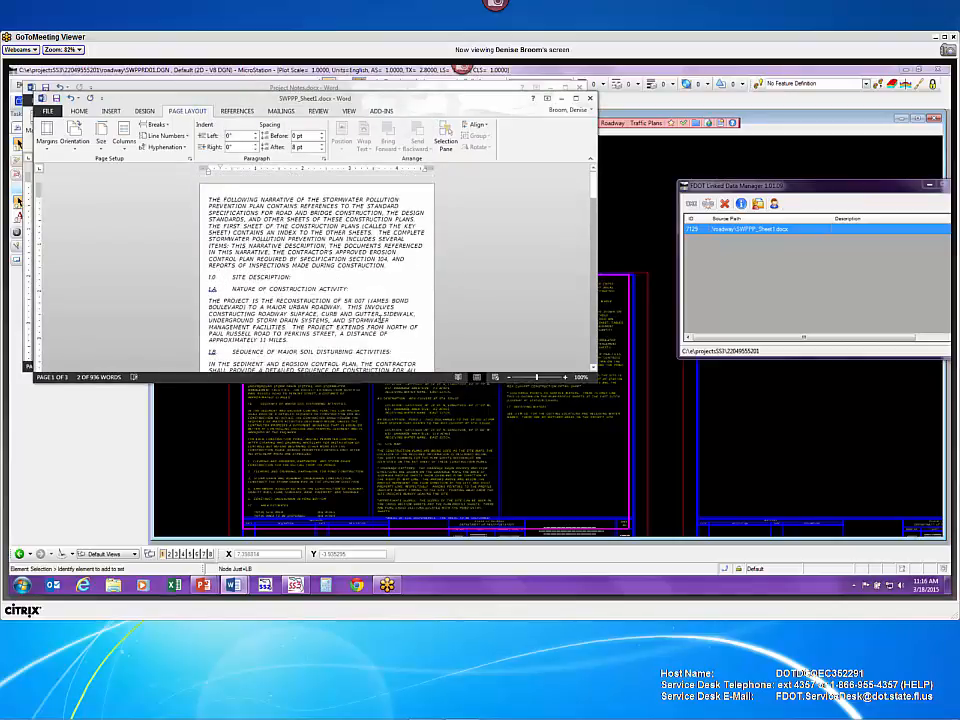
- Scroll through the resized SWPPP notes, then minimize SWPPP_Sheet1.docx and close Project Notes.docx
scroll(462, 320, "down", 10)
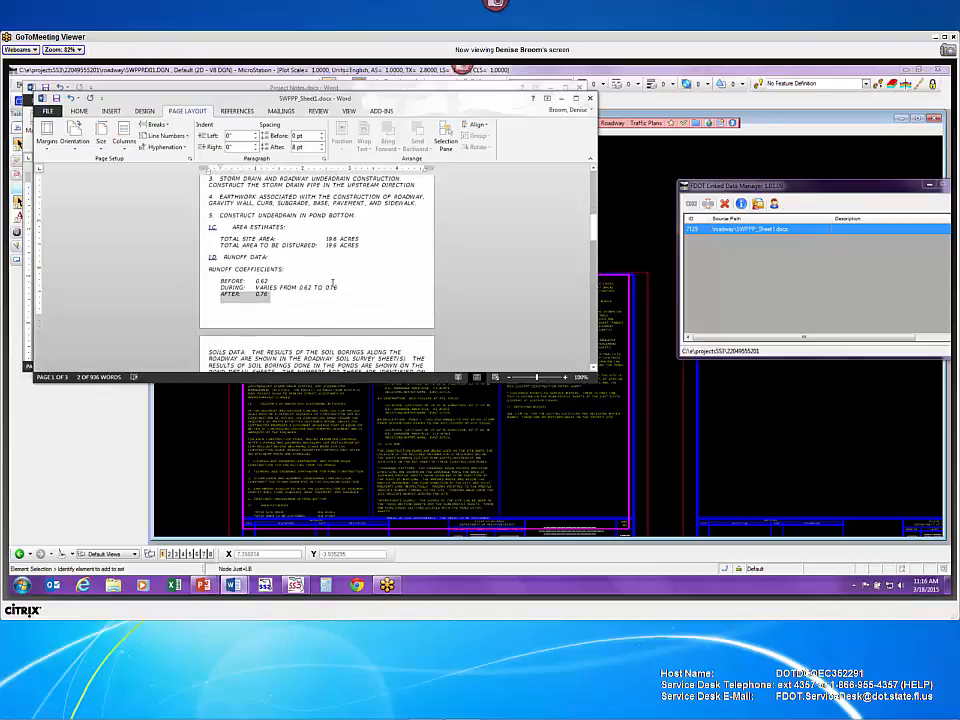
left_click(333, 279)
scroll(333, 274, "up", 10)
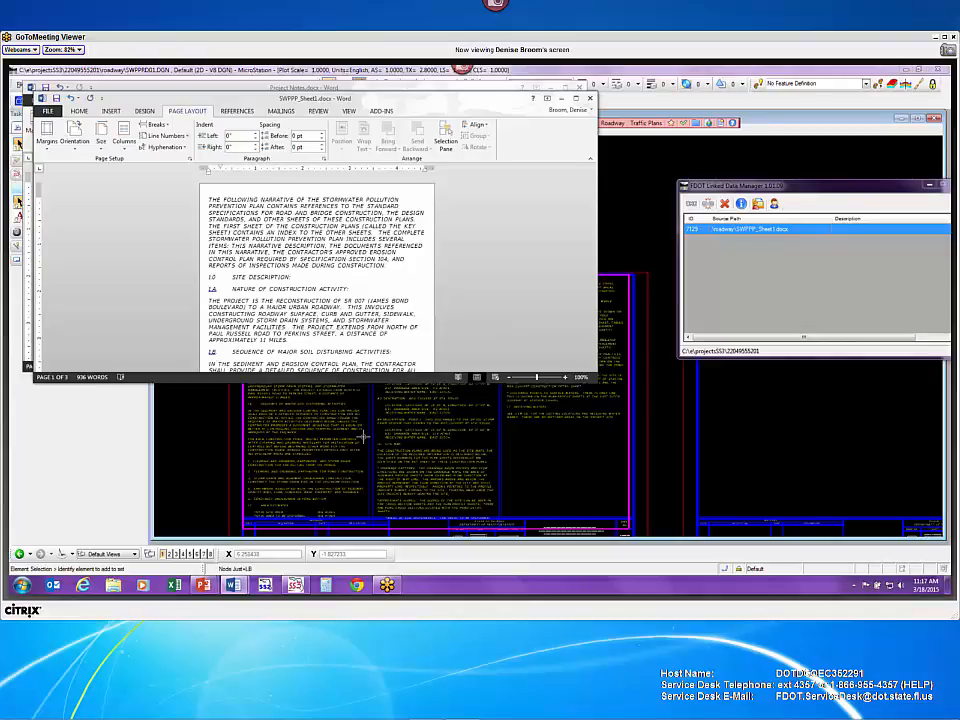
scroll(363, 436, "down", 15)
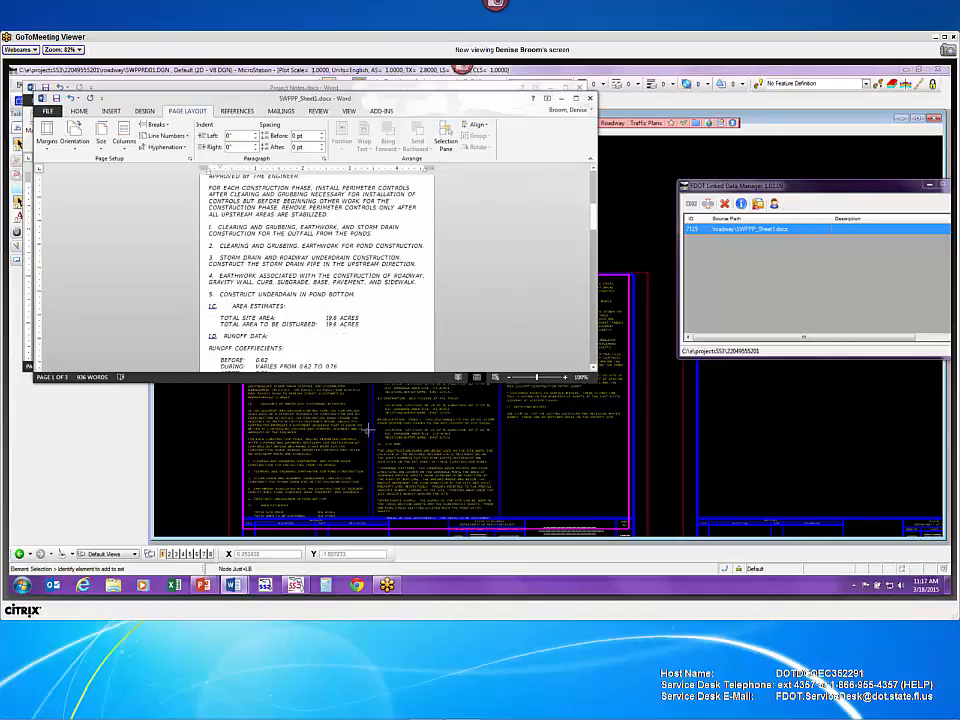
scroll(328, 300, "down", 4)
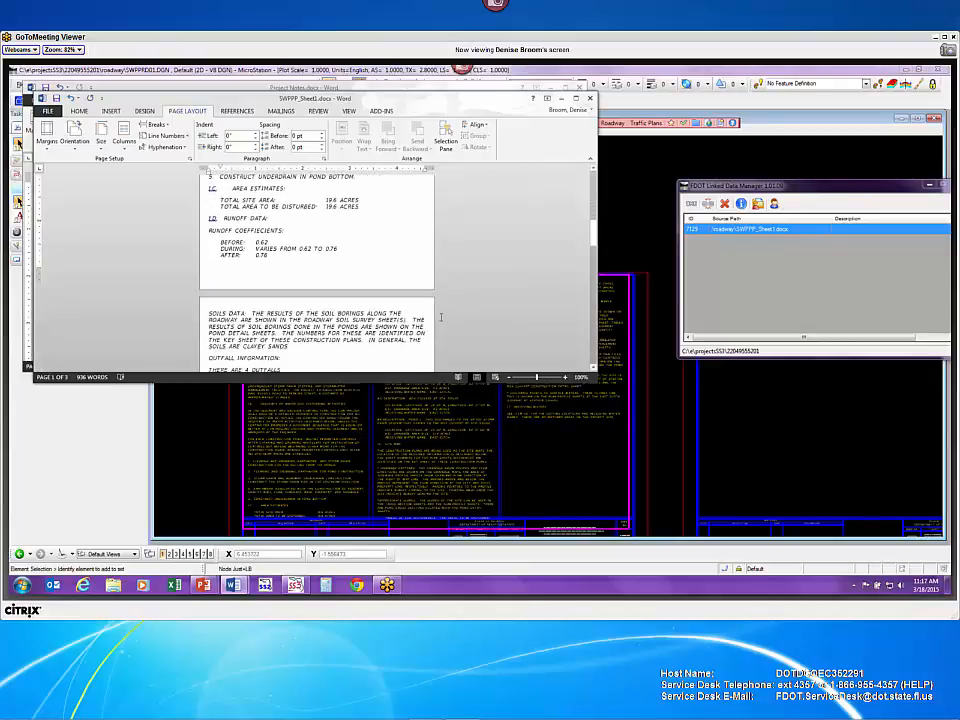
scroll(327, 356, "down", 2)
scroll(249, 338, "up", 4)
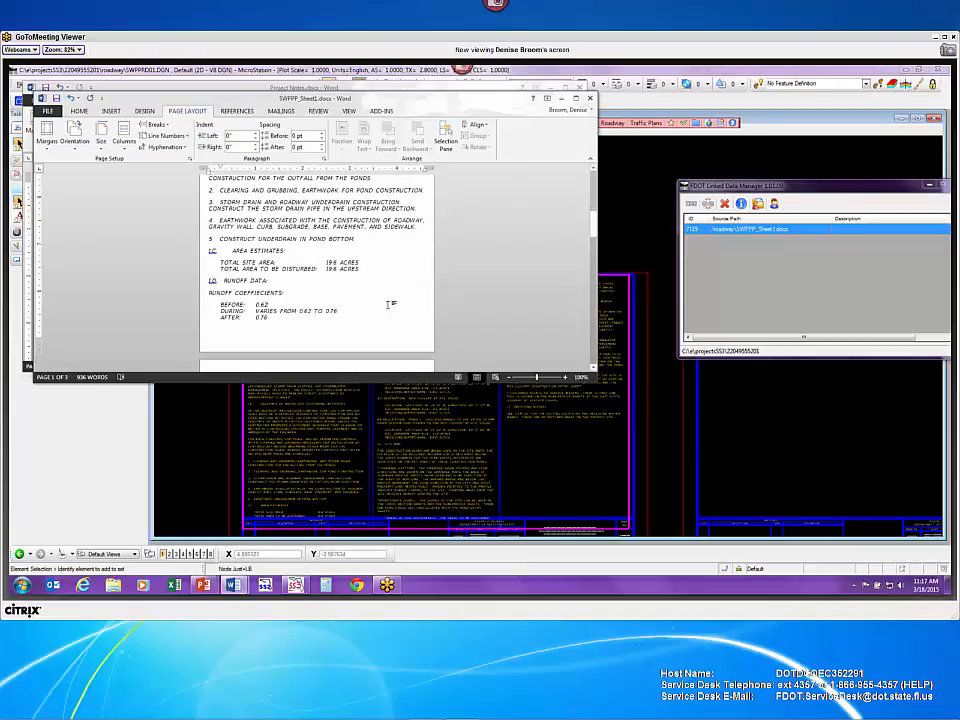
scroll(389, 304, "down", 1)
scroll(330, 250, "up", 6)
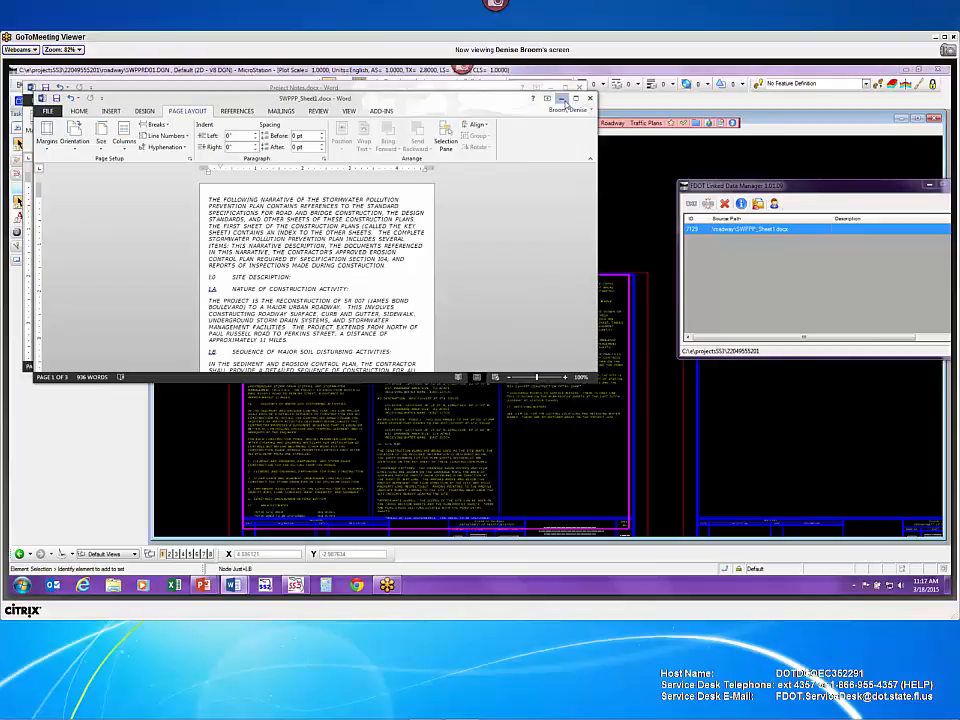
left_click(563, 99)
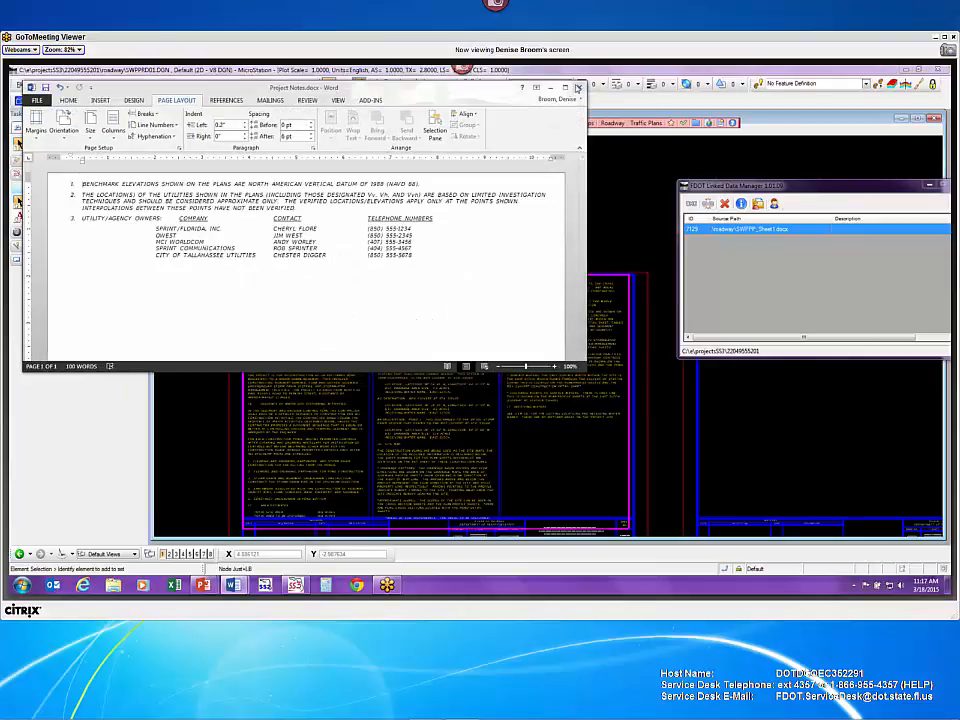
left_click(579, 88)
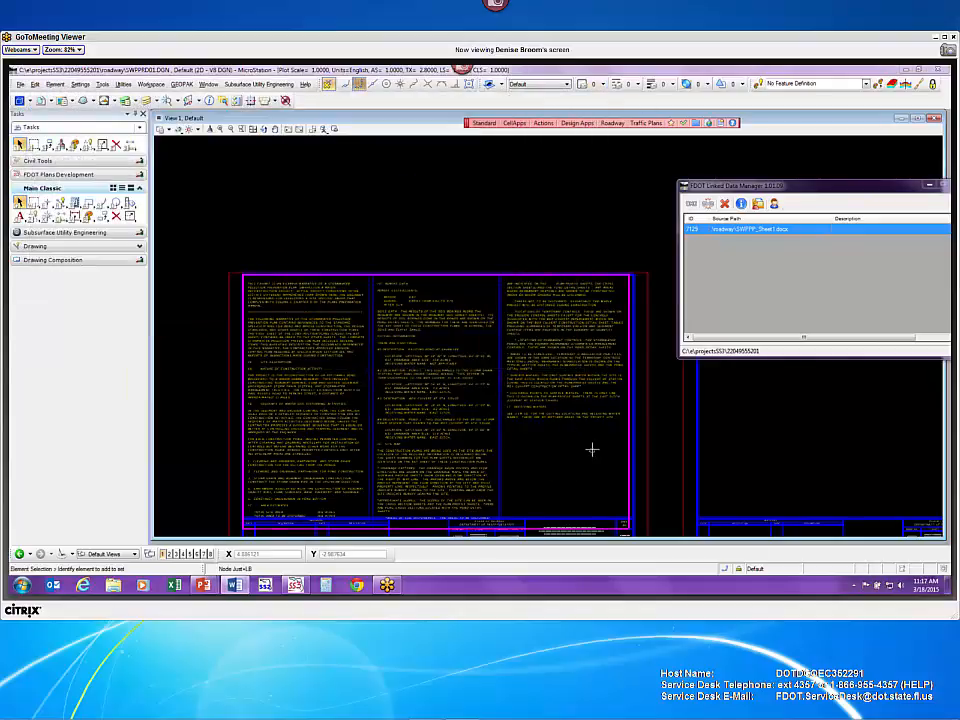
- Open the SWPPP_Sheet1.docx source from the Linked Data Manager so the sheet notes refresh
right_click(760, 229)
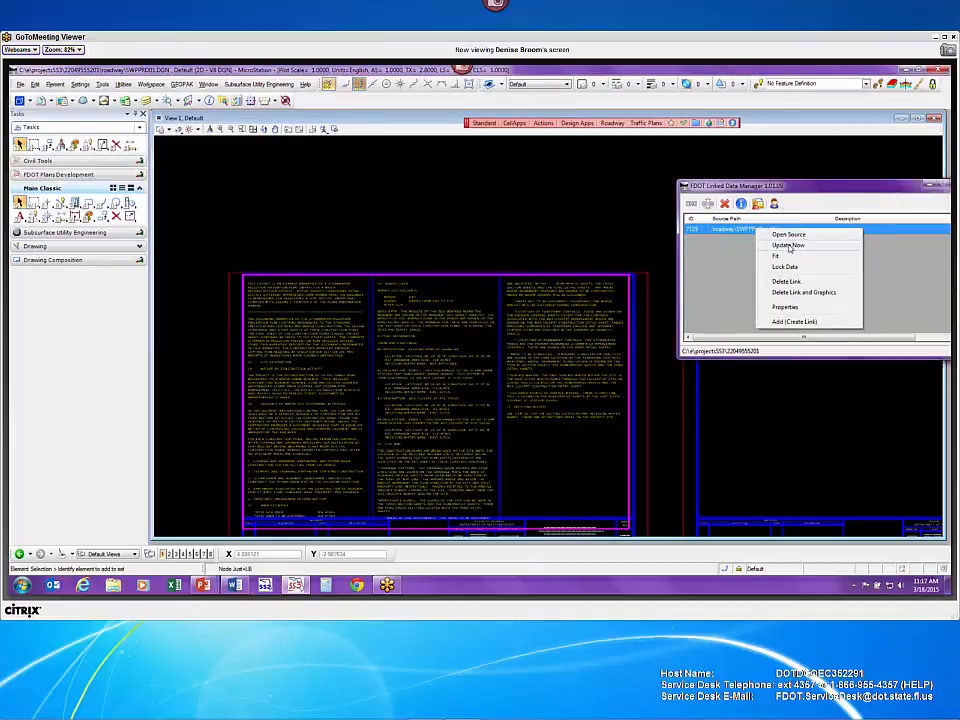
left_click(788, 235)
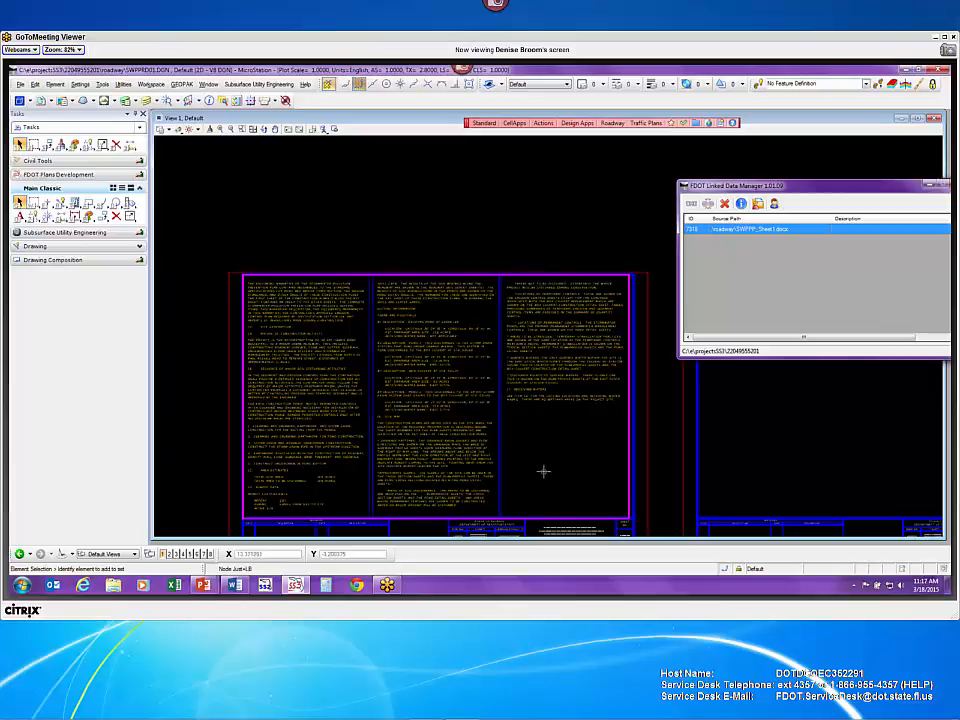
right_click(768, 237)
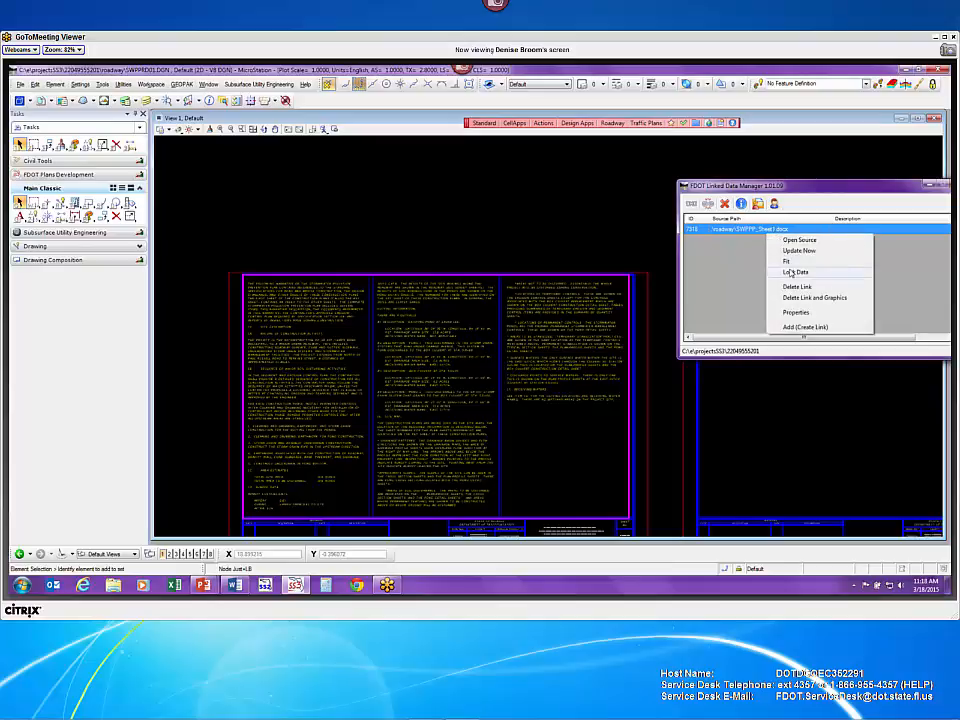
left_click(716, 310)
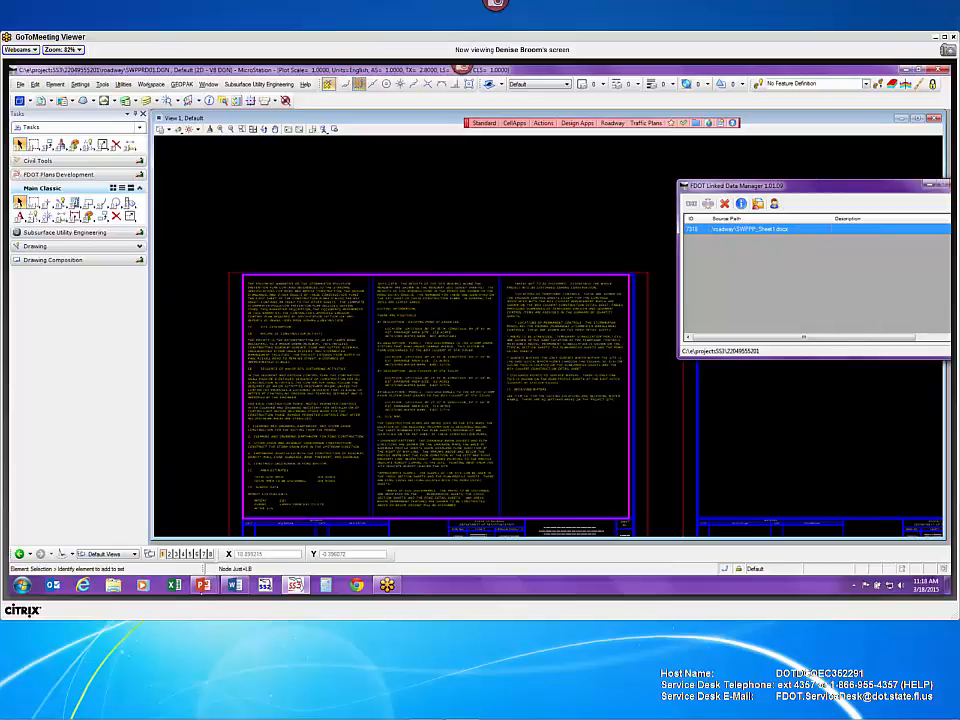
- Bring SWPPP_Sheet1.docx forward and check Custom Margins, cancelling without changes
left_click(241, 590)
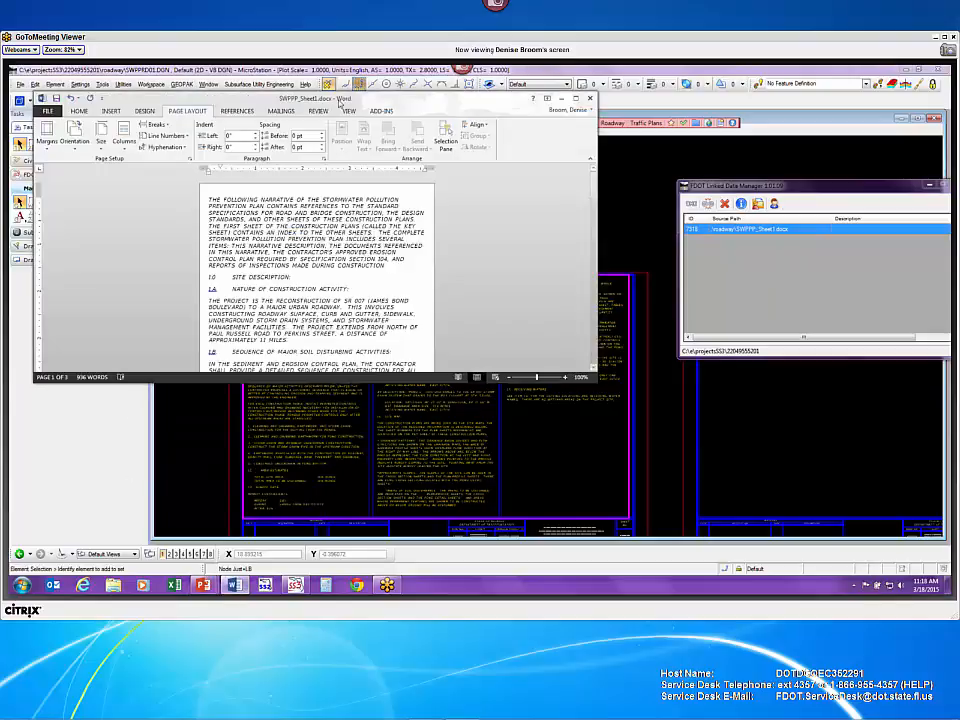
left_click_drag(271, 99, 683, 132)
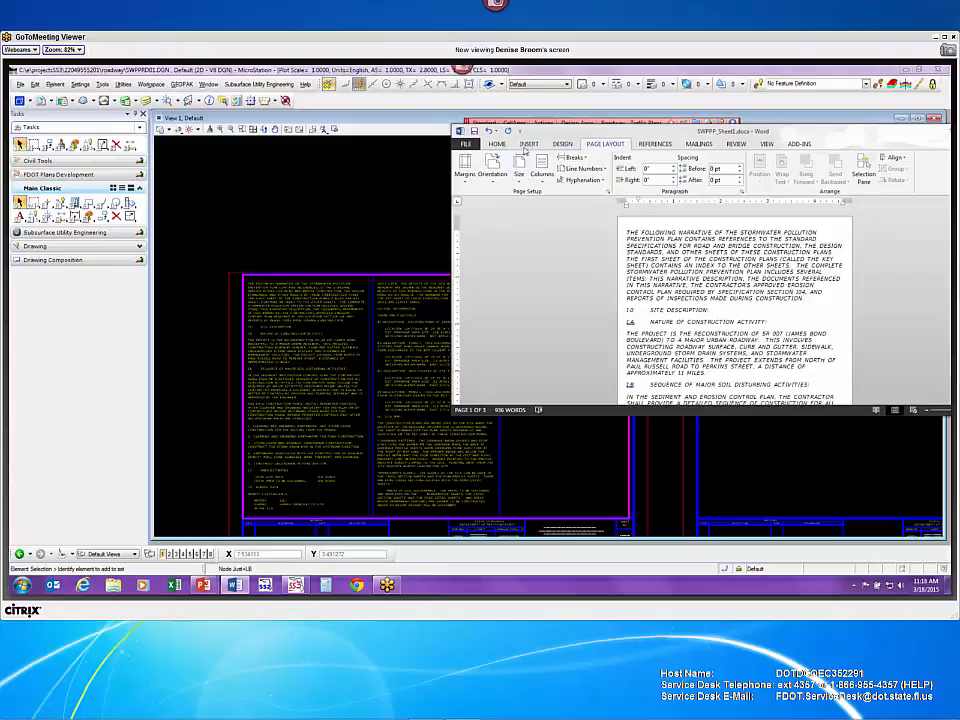
left_click(465, 180)
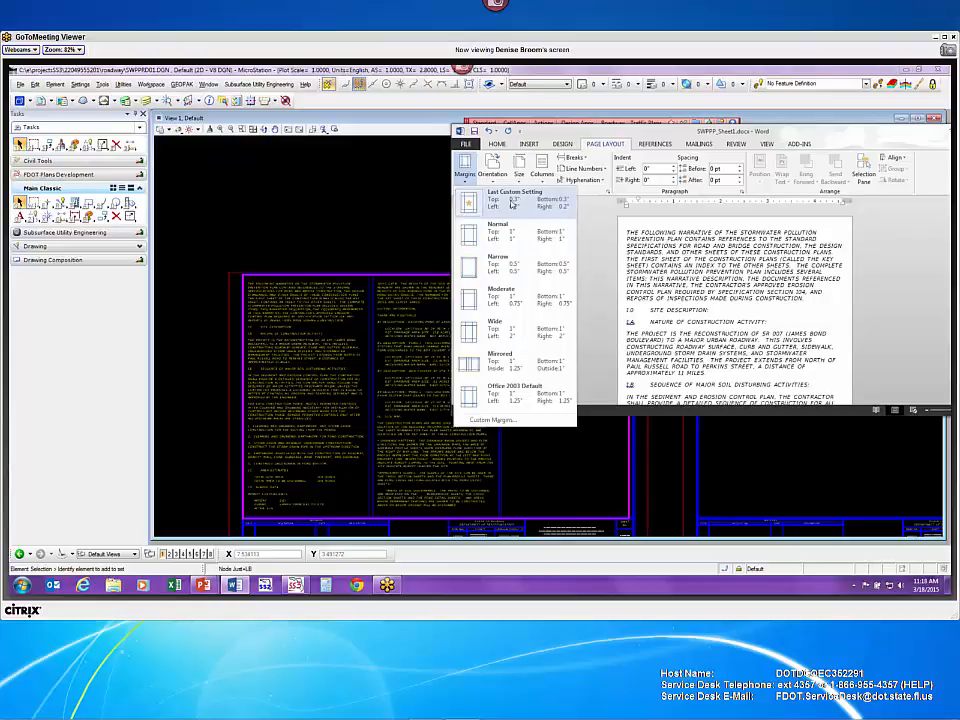
left_click(513, 423)
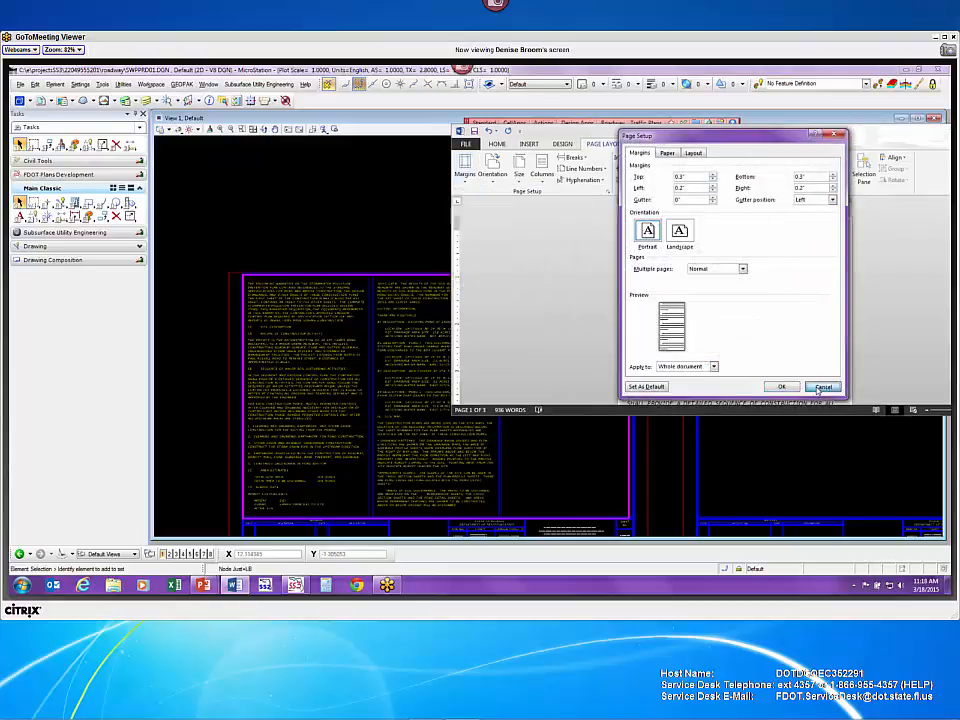
left_click(820, 387)
- Apply Narrow margins to the SWPPP notes and review the reflowed pages
left_click(467, 177)
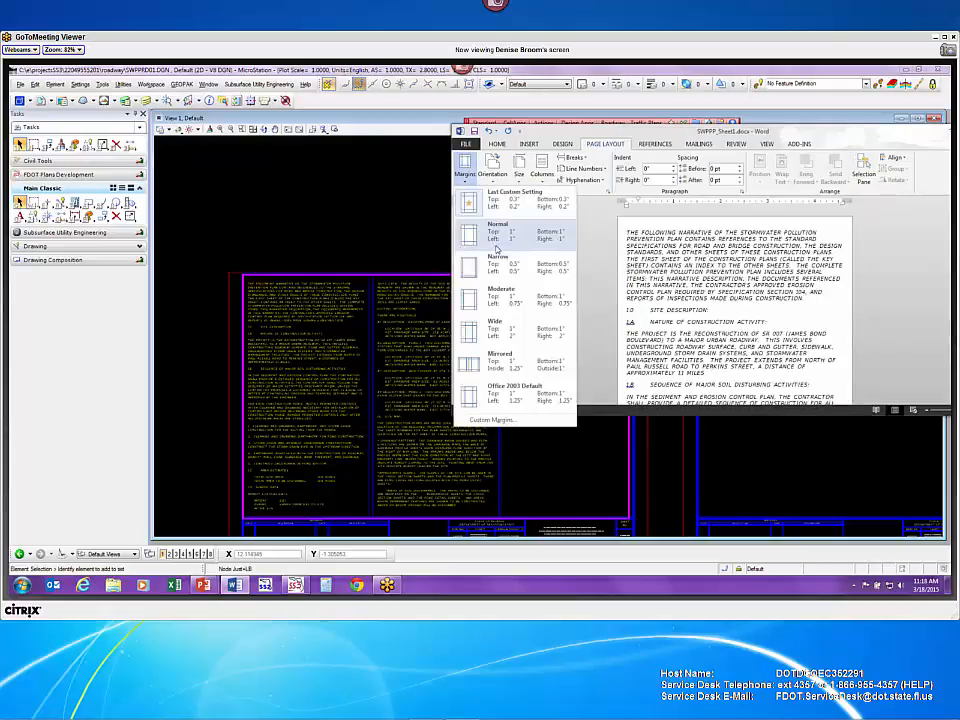
left_click(497, 264)
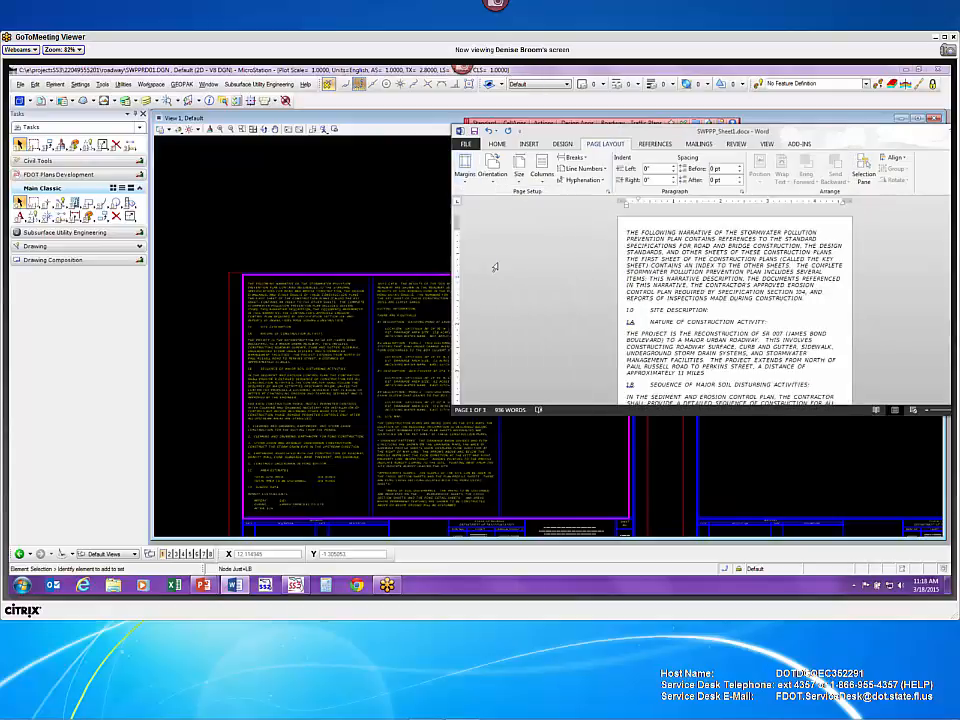
scroll(493, 268, "down", 10)
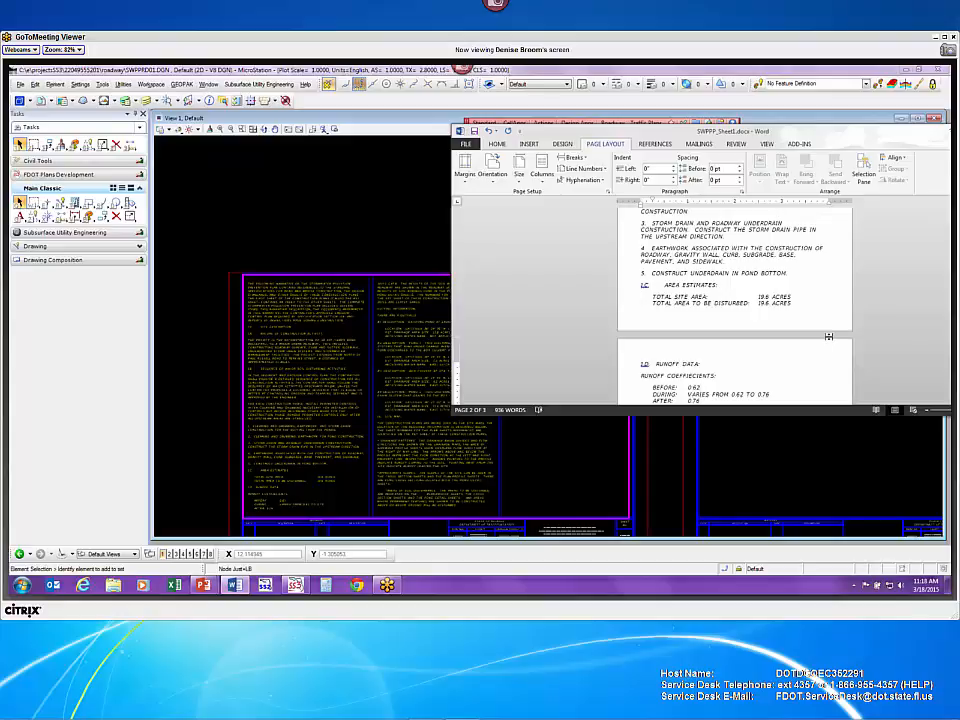
scroll(778, 213, "up", 6)
scroll(812, 273, "up", 4)
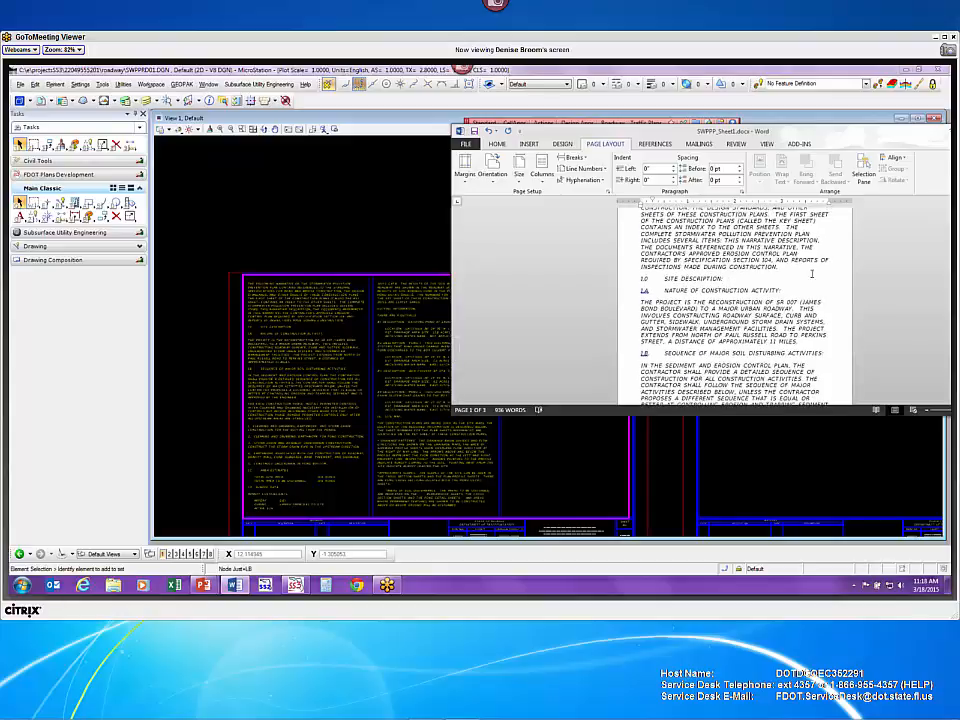
scroll(812, 273, "down", 1)
scroll(812, 273, "down", 5)
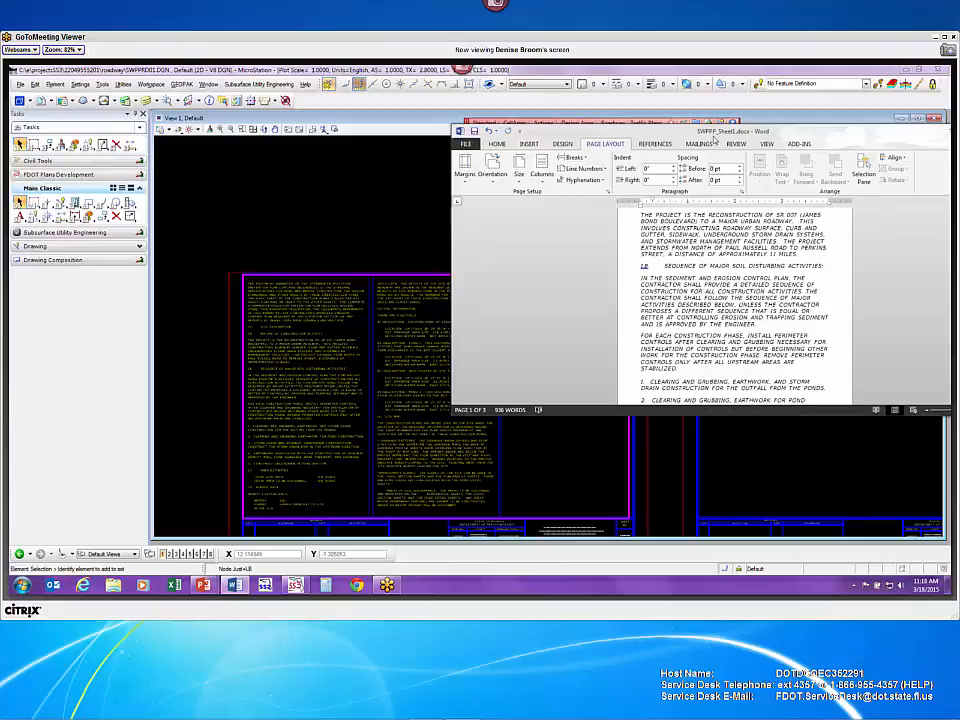
left_click_drag(717, 138, 731, 460)
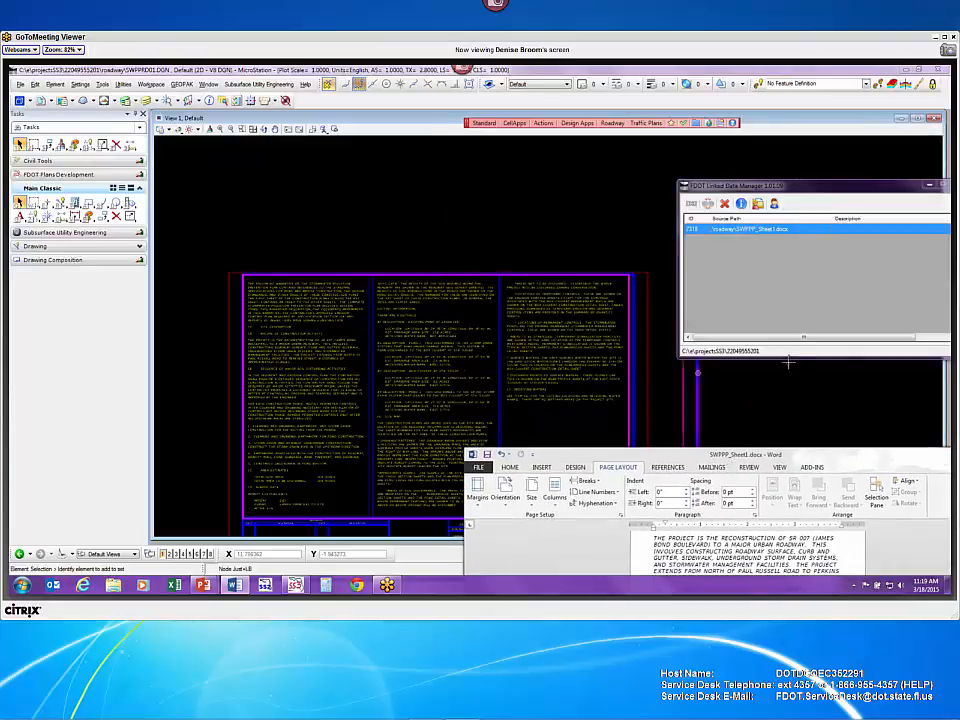
- Update the linked SWPPP_Sheet1.docx notes on the sheet from the Linked Data Manager
right_click(789, 234)
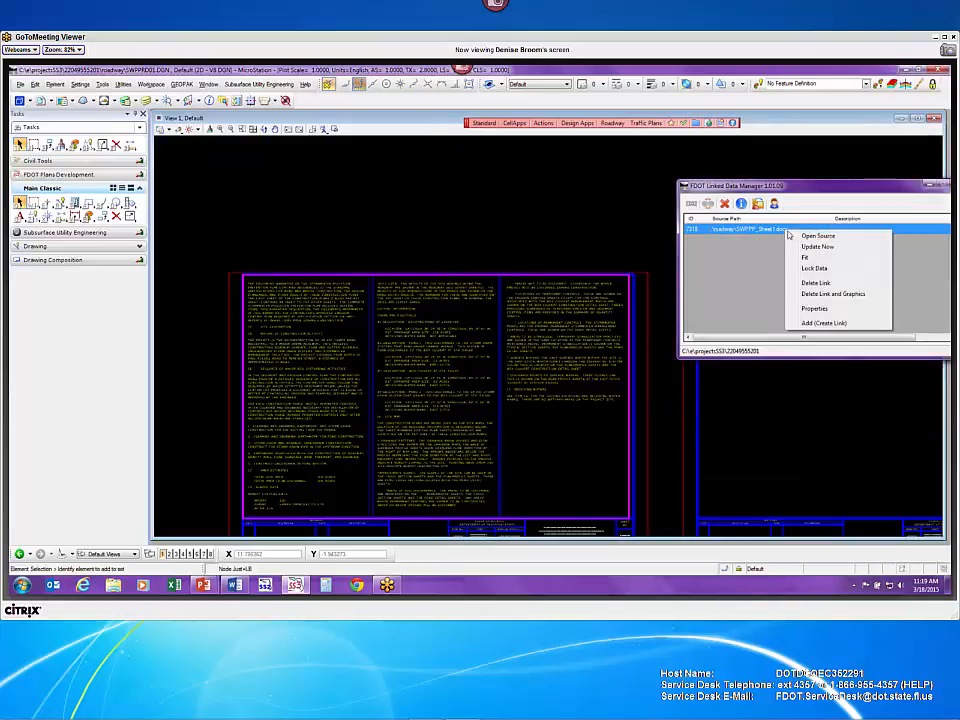
left_click(825, 248)
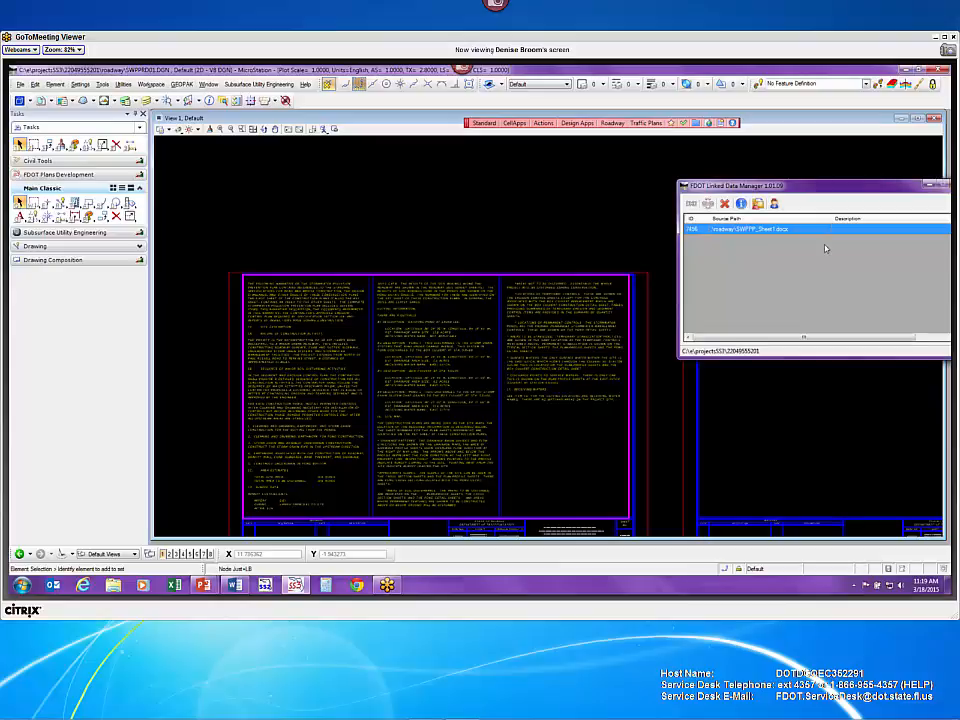
mouse_move(764, 191)
left_mouse_down()
mouse_move(849, 183)
mouse_move(859, 139)
left_mouse_up()
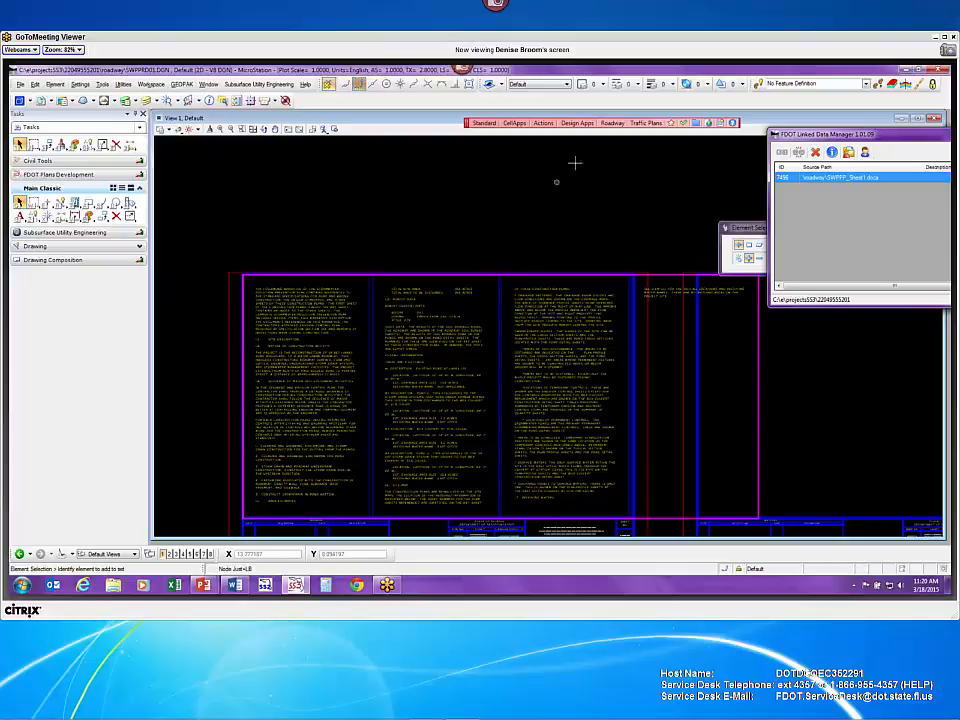
left_click_drag(901, 138, 556, 215)
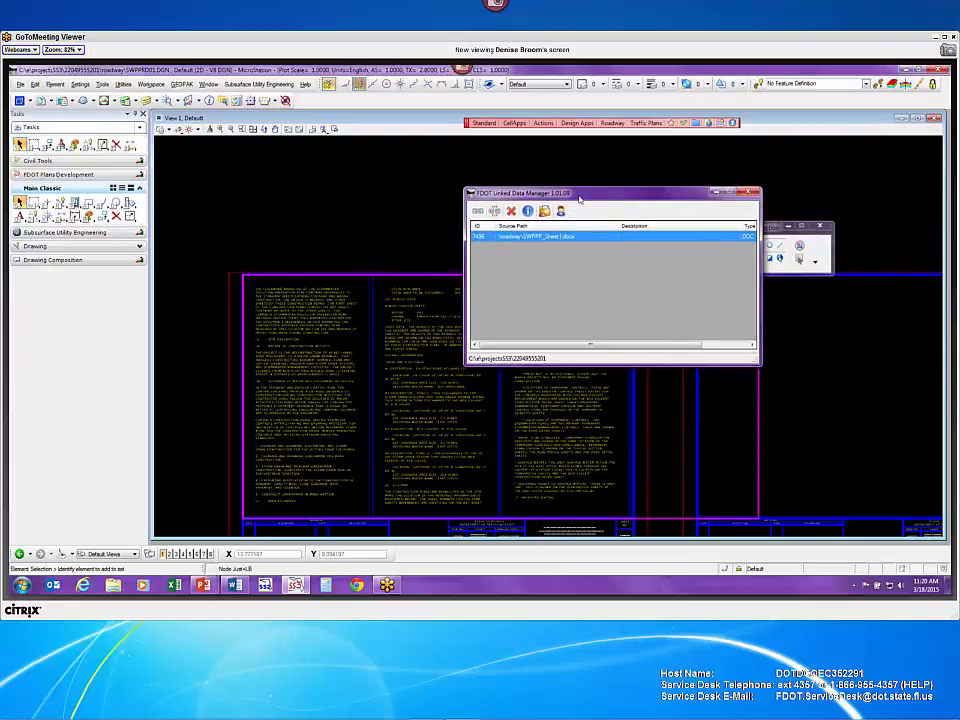
left_click_drag(578, 199, 825, 307)
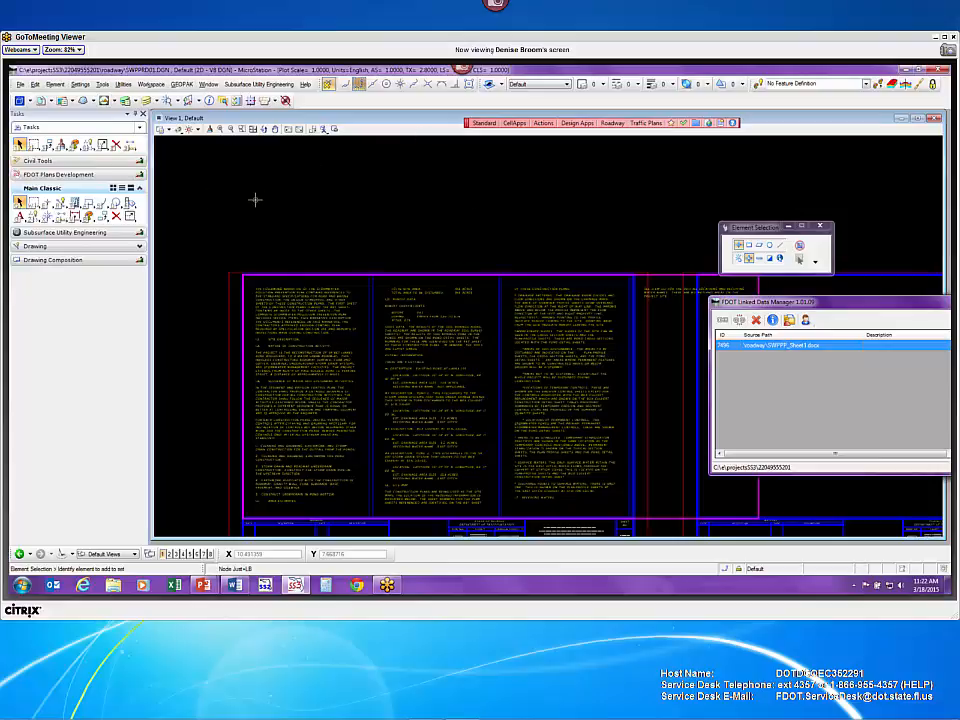
- Look under Actions > Transport for Quantity Rounder, then select the FDOT Plans Development task
left_click(543, 123)
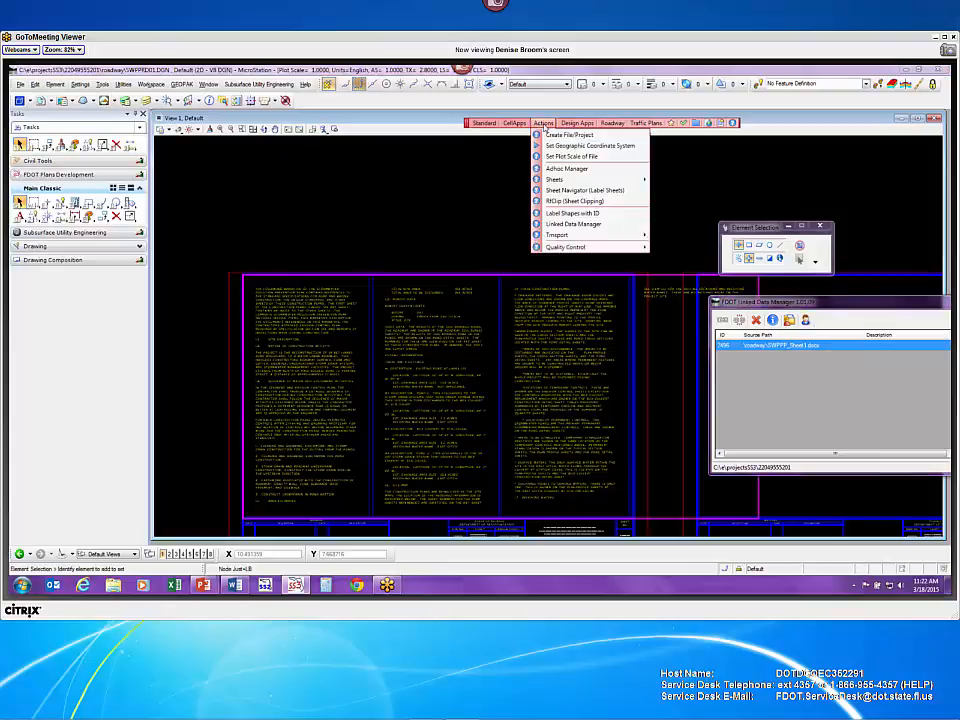
mouse_move(578, 238)
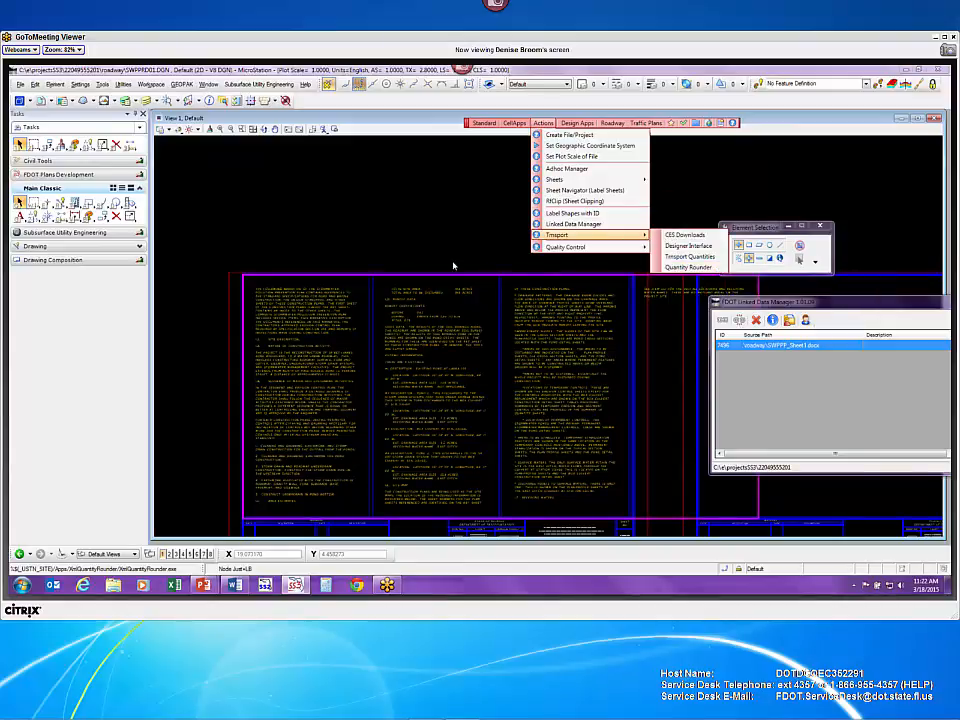
left_click(57, 175)
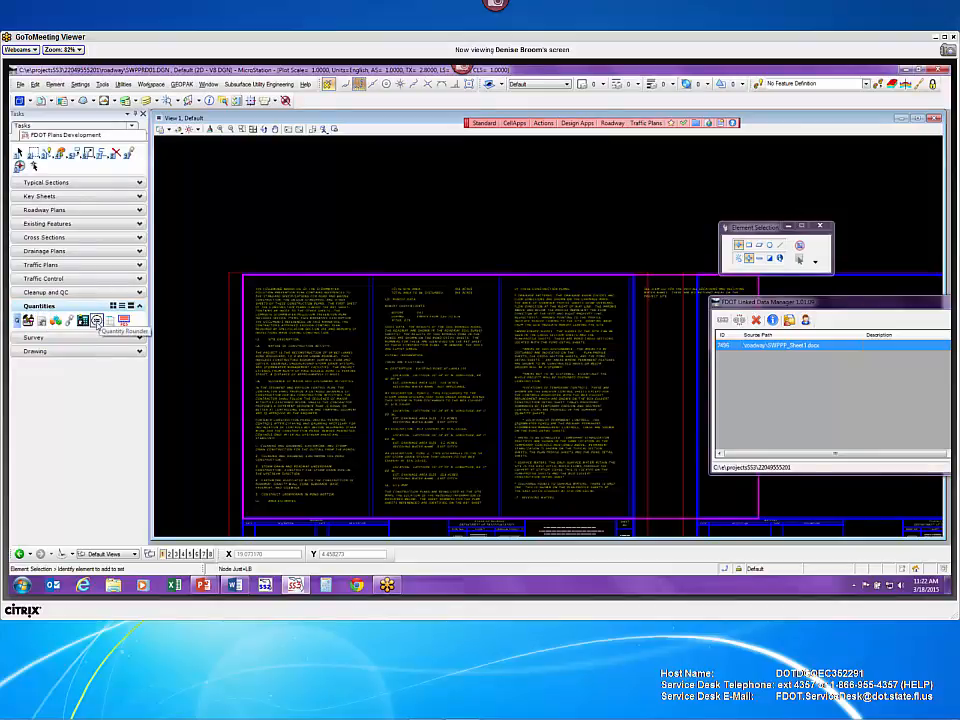
- Launch the XML Quantity Rounder and explore the current working directory via Standard shortcuts
left_click(97, 320)
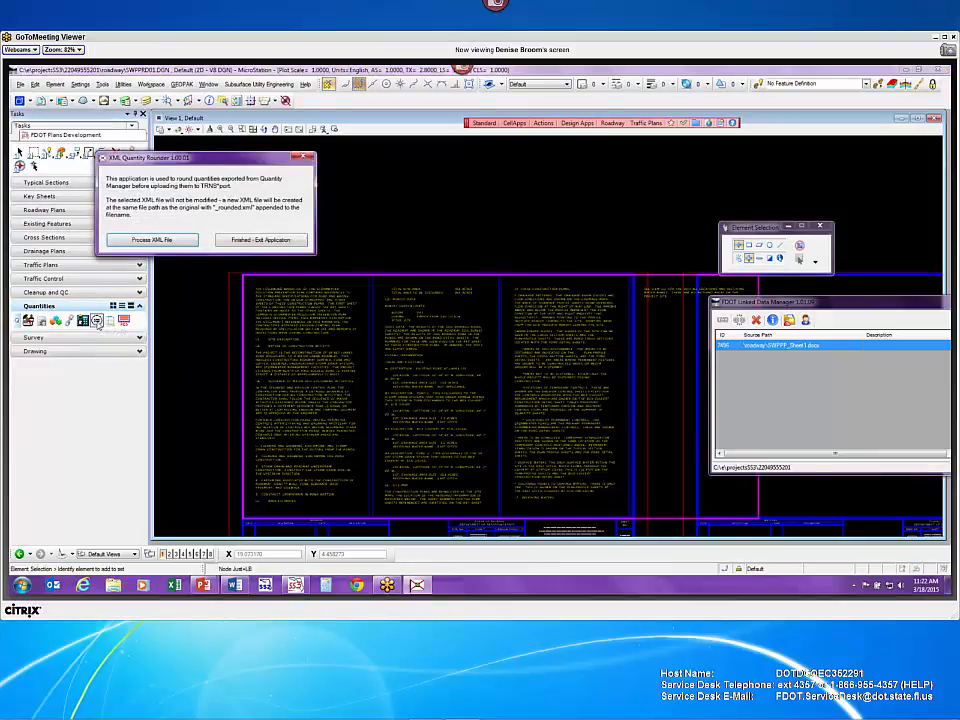
left_click_drag(199, 160, 228, 157)
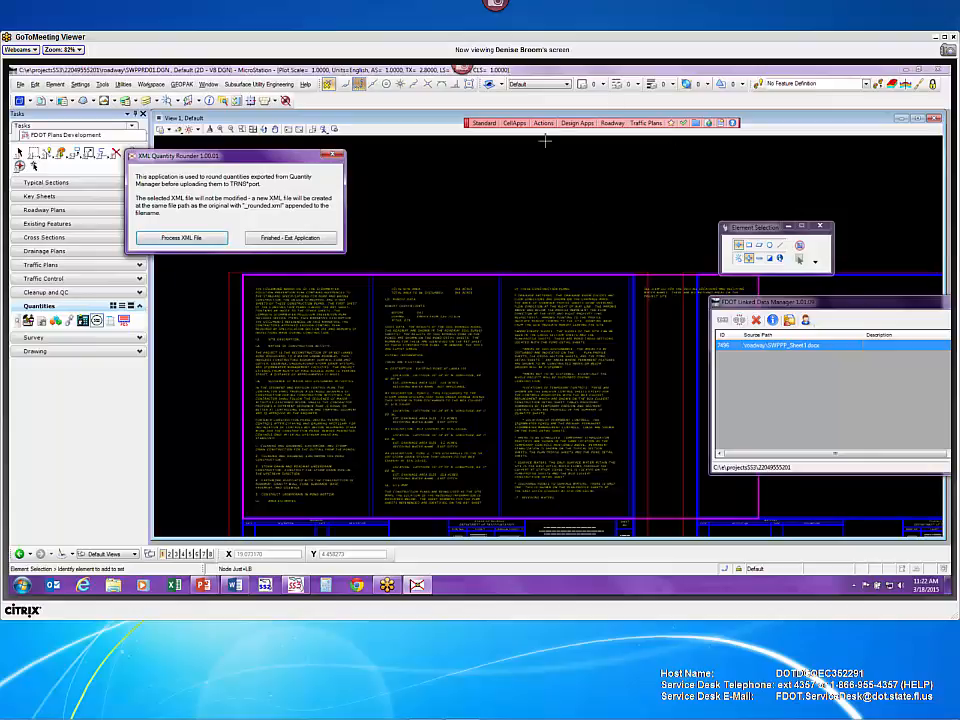
left_click(487, 124)
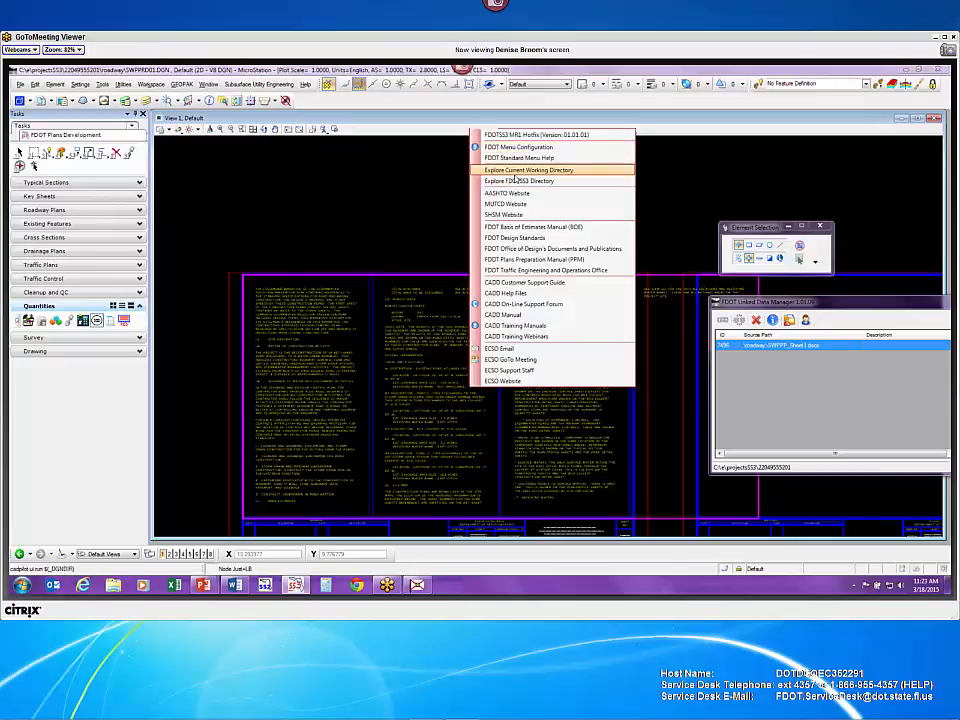
left_click(514, 171)
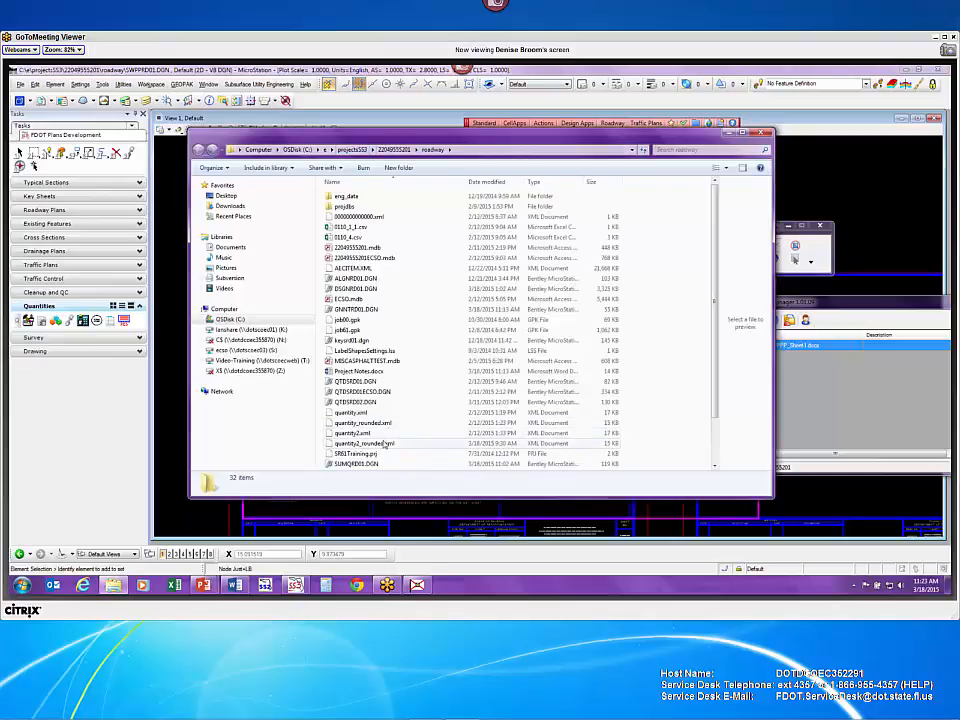
- Delete the old quantity2_rounded.xml from the roadway folder
left_click(385, 444)
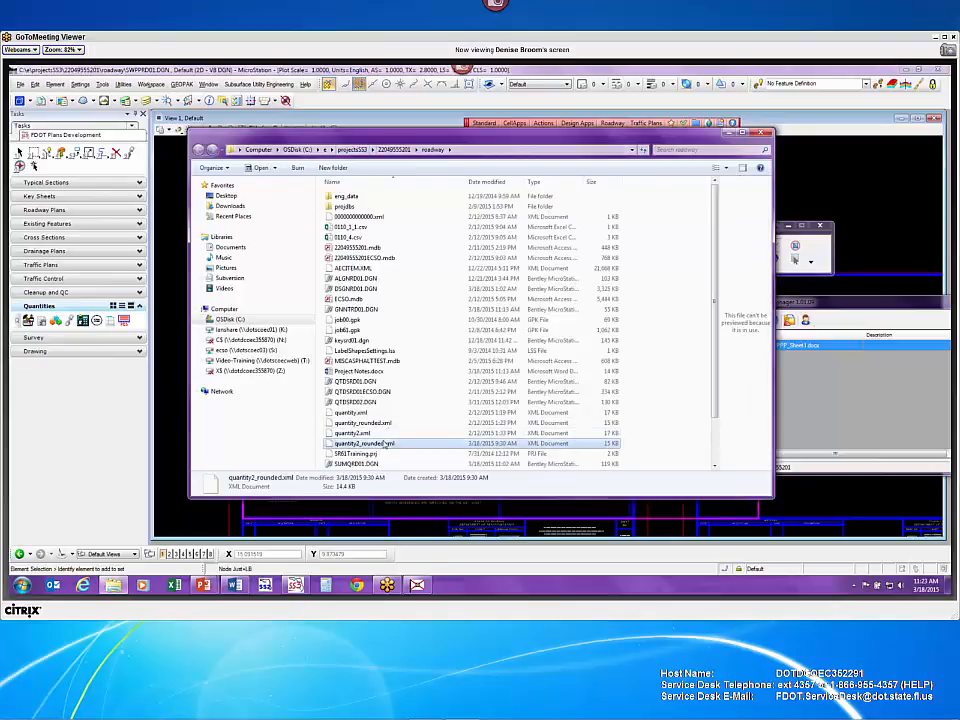
key("Delete")
left_click(515, 364)
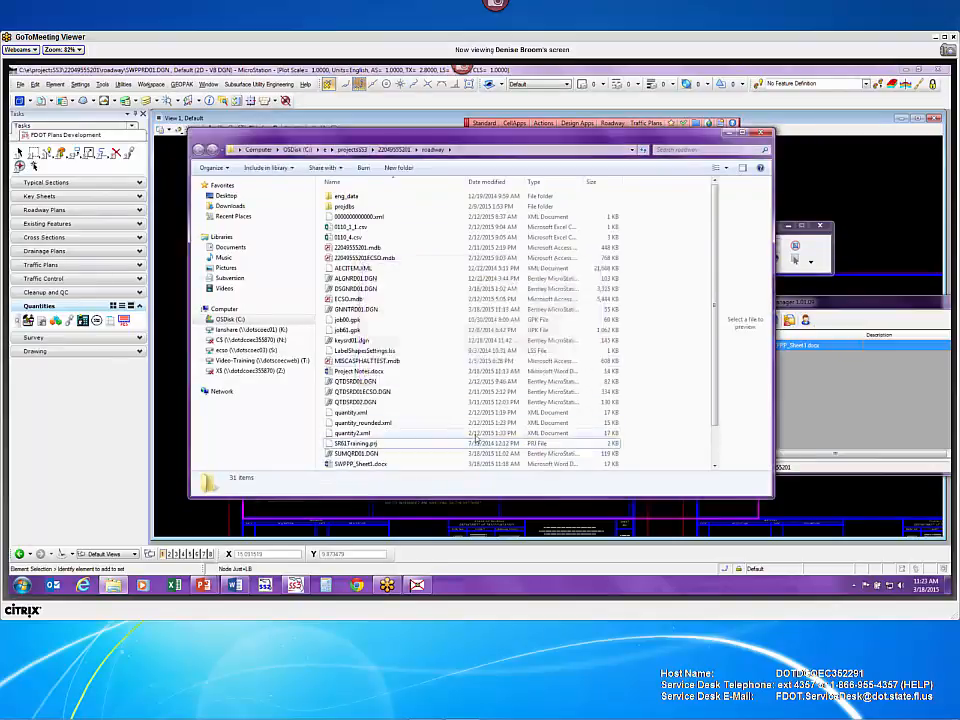
- Open the original quantity2.xml in Notepad++
left_click(420, 433)
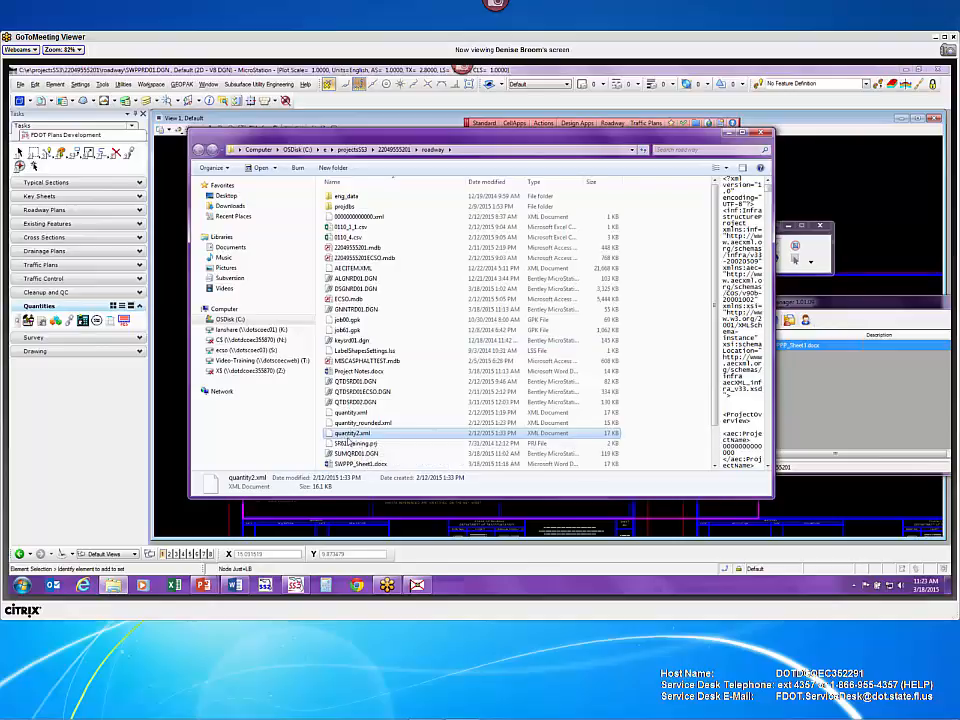
right_click(388, 435)
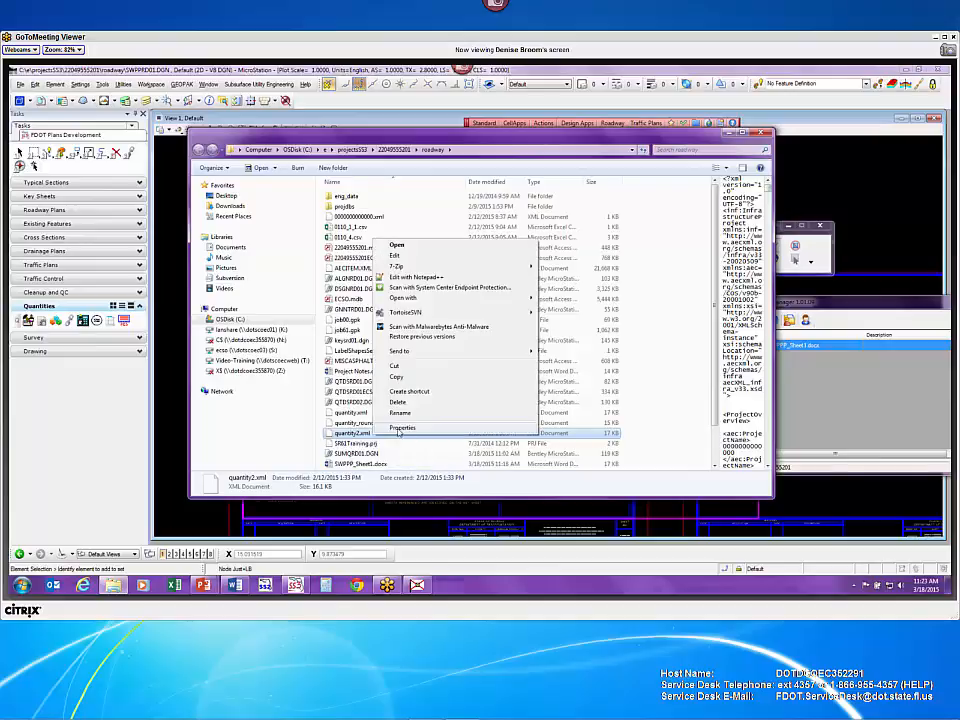
left_click(402, 427)
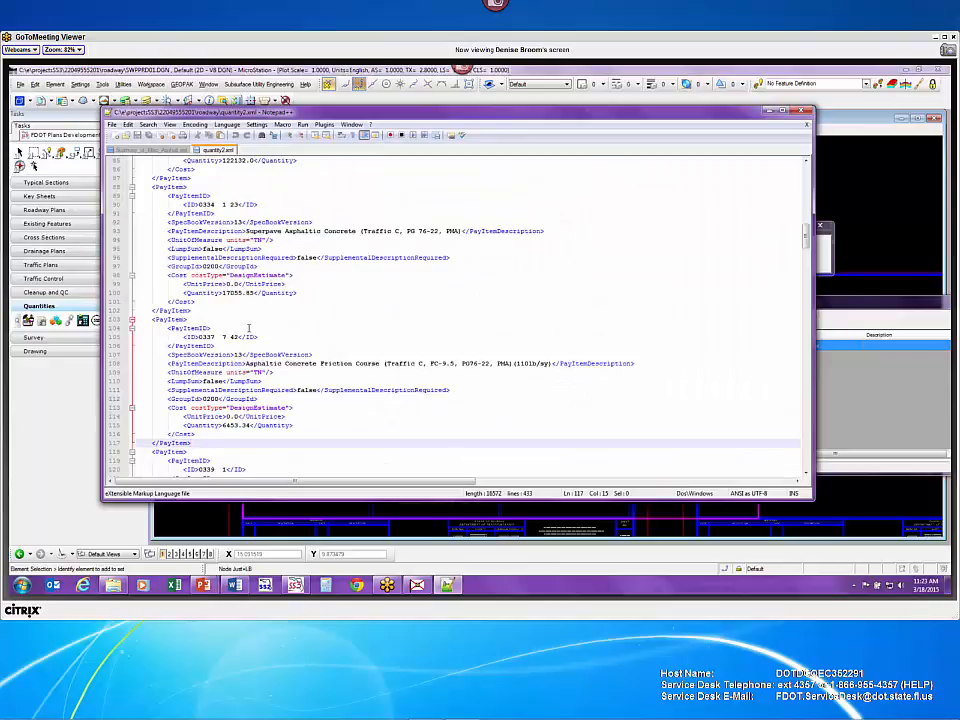
- Highlight unrounded values like 6453.34 TN and 122132.0 SY, then close Notepad++
left_click_drag(222, 425, 251, 425)
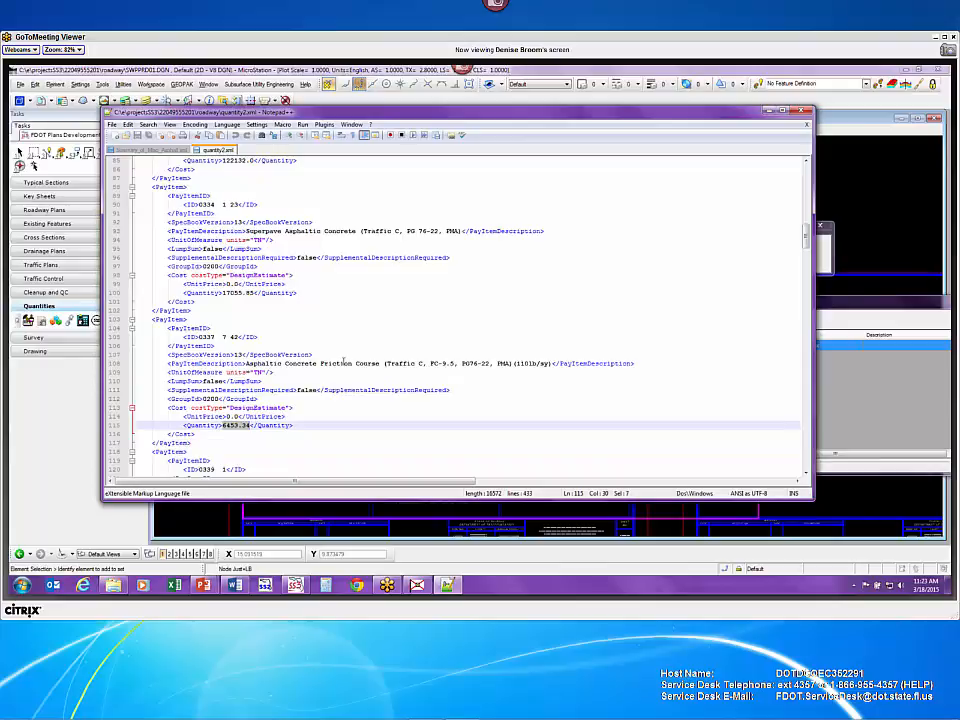
left_click_drag(252, 372, 264, 372)
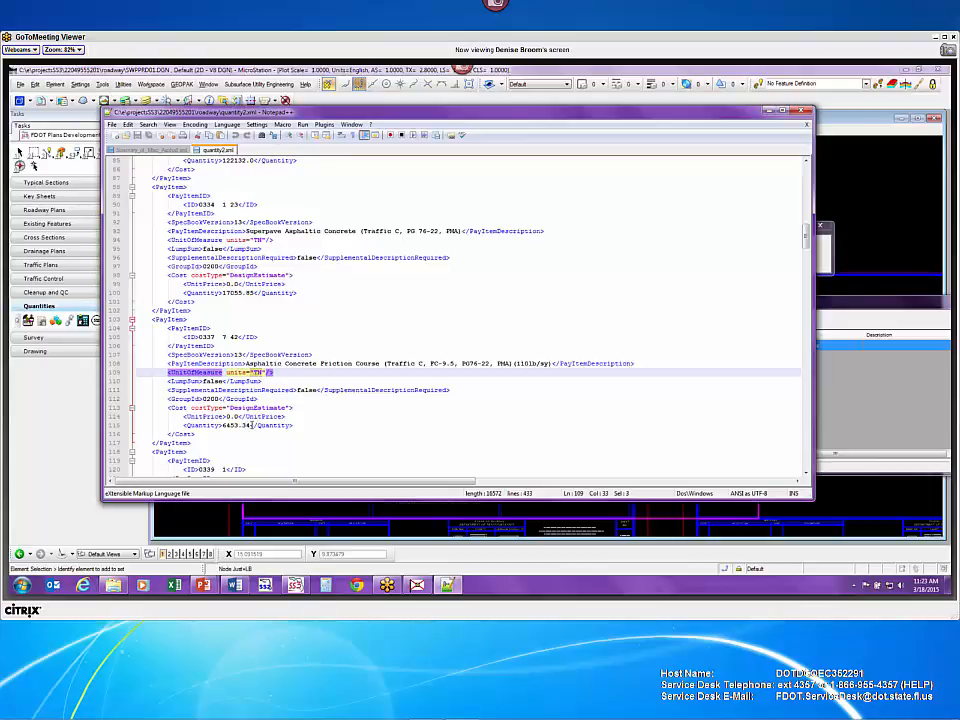
scroll(288, 300, "up", 6)
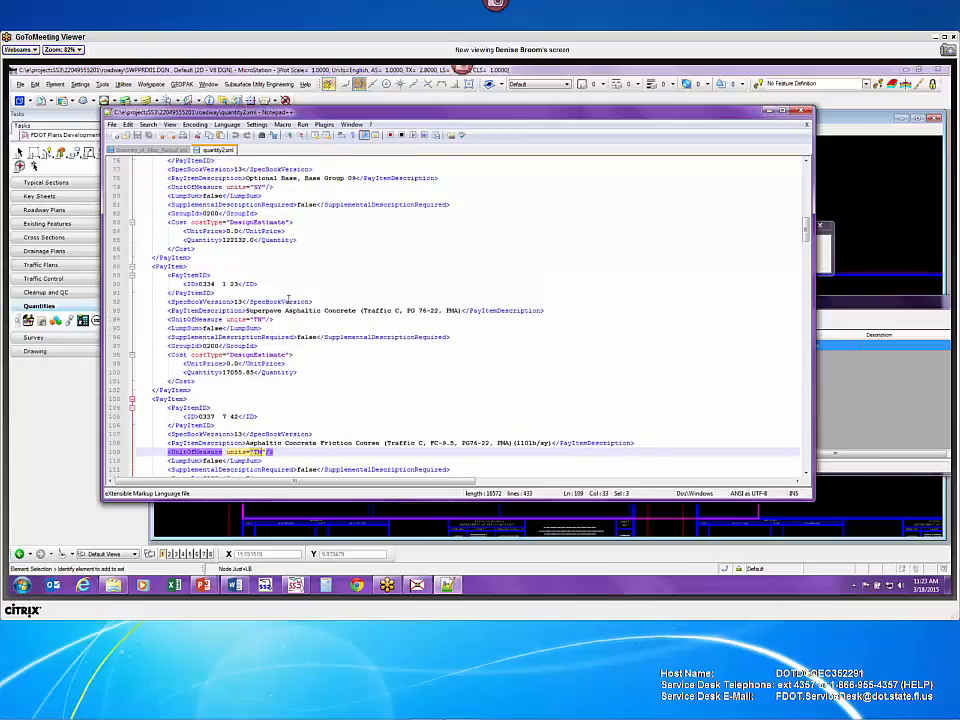
scroll(270, 302, "up", 1)
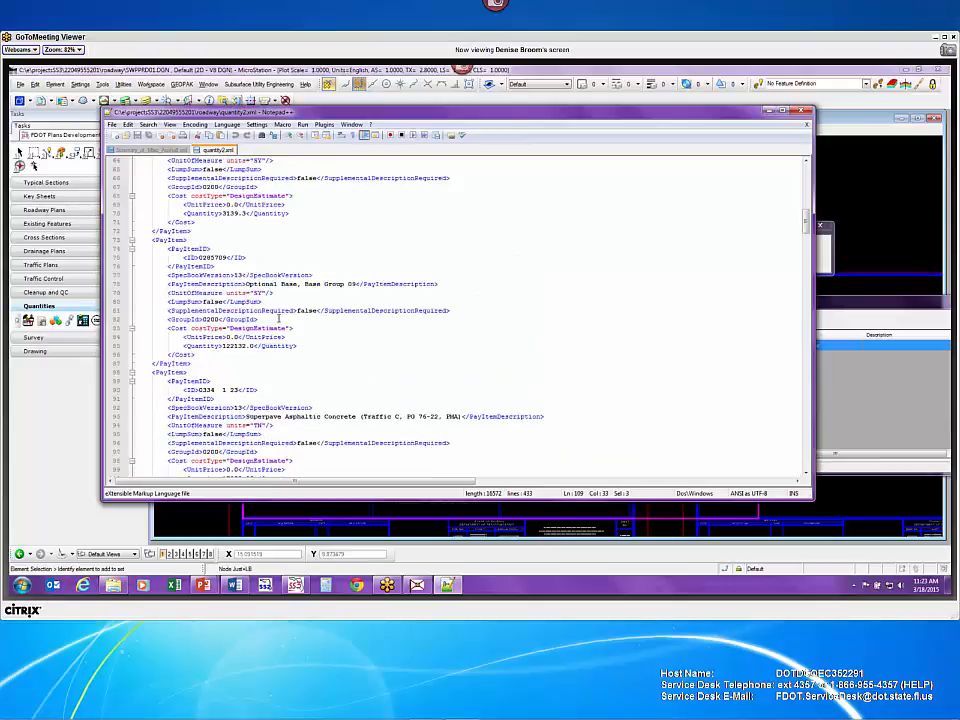
left_click_drag(250, 292, 263, 292)
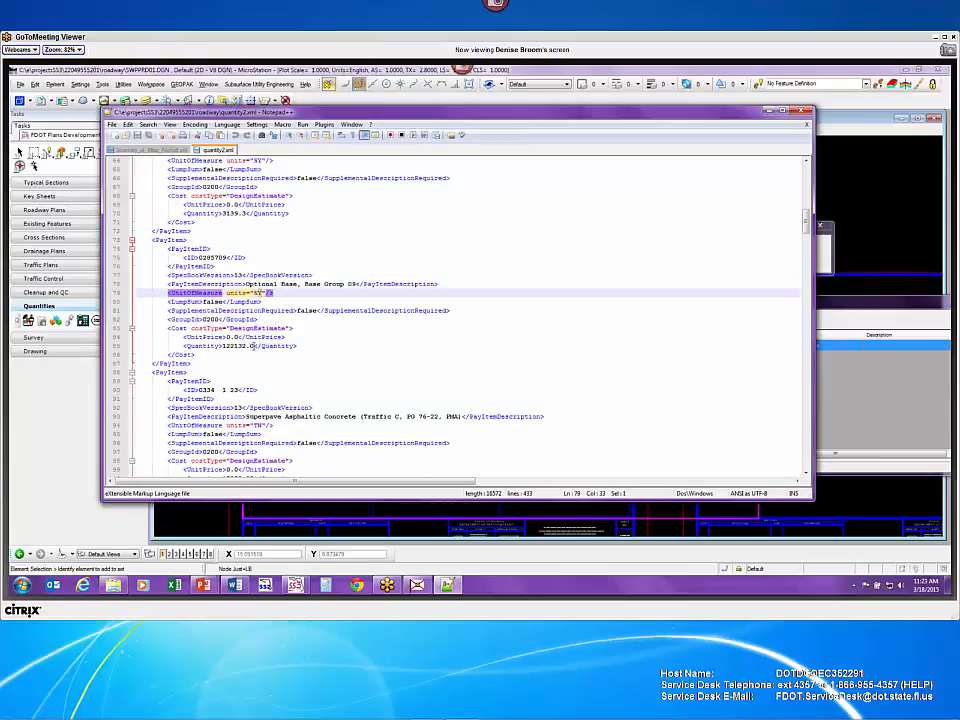
left_click_drag(249, 345, 255, 345)
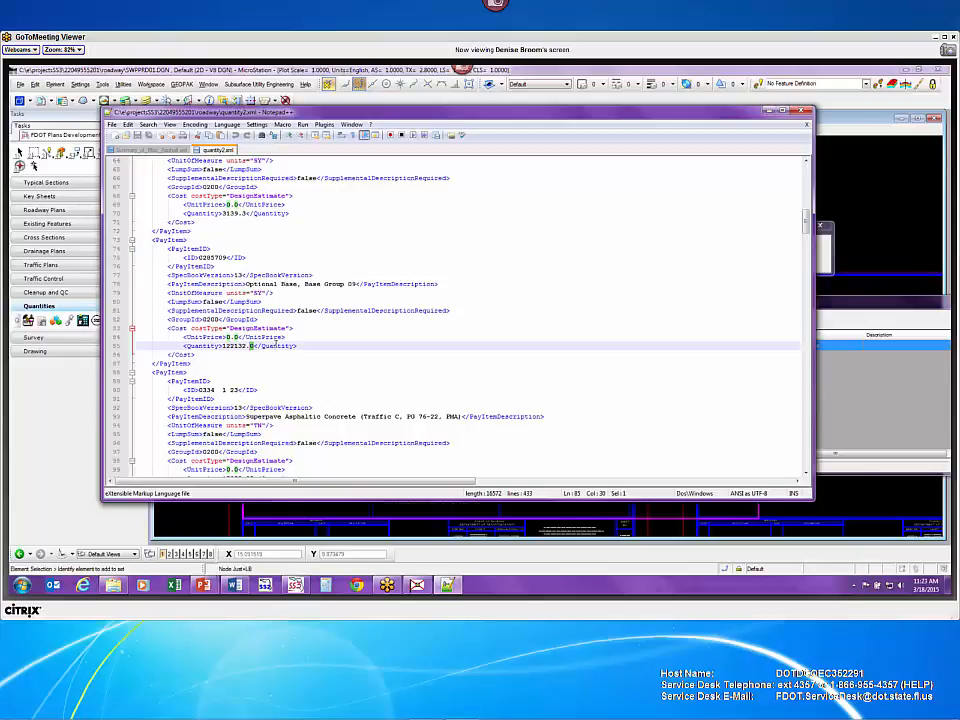
scroll(276, 343, "up", 1)
scroll(275, 343, "up", 1)
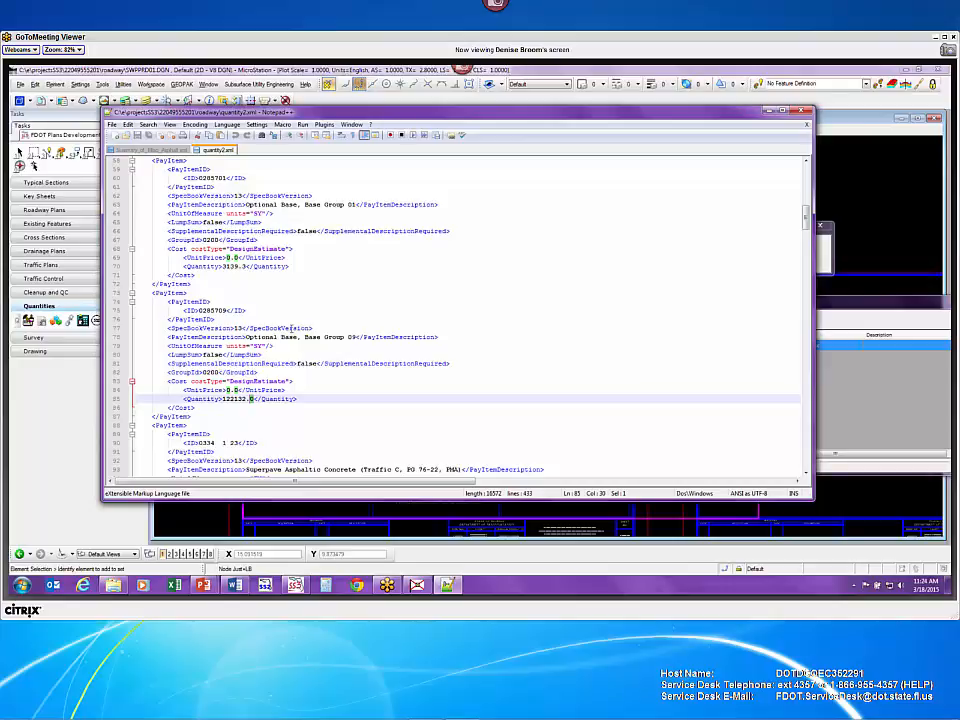
left_click(801, 111)
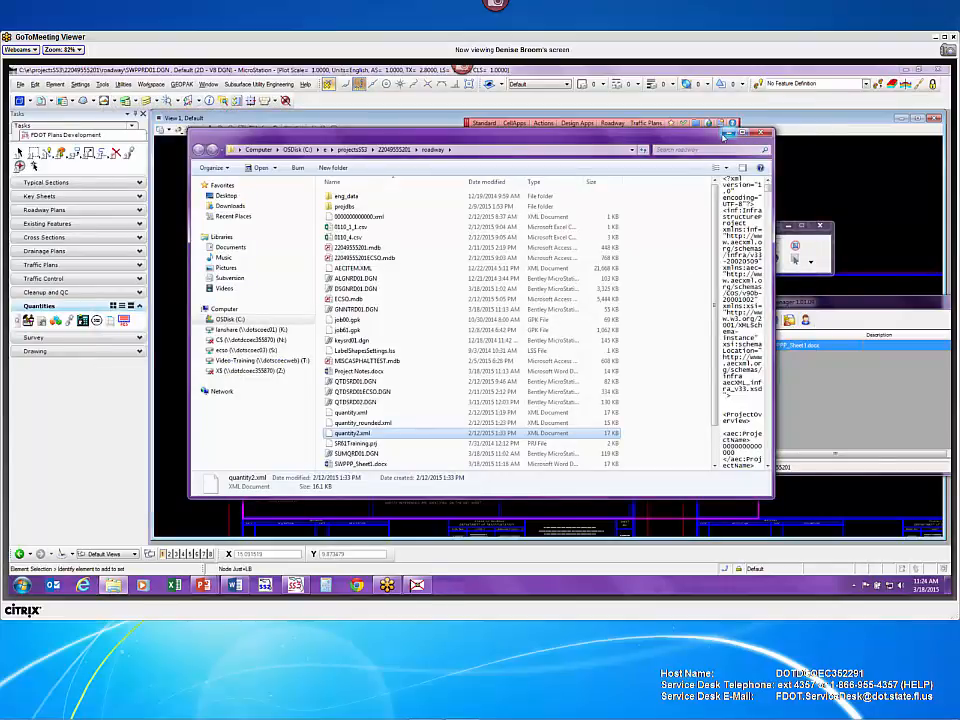
- Close the roadway folder window and relaunch the XML Quantity Rounder from Quantities
left_click(729, 134)
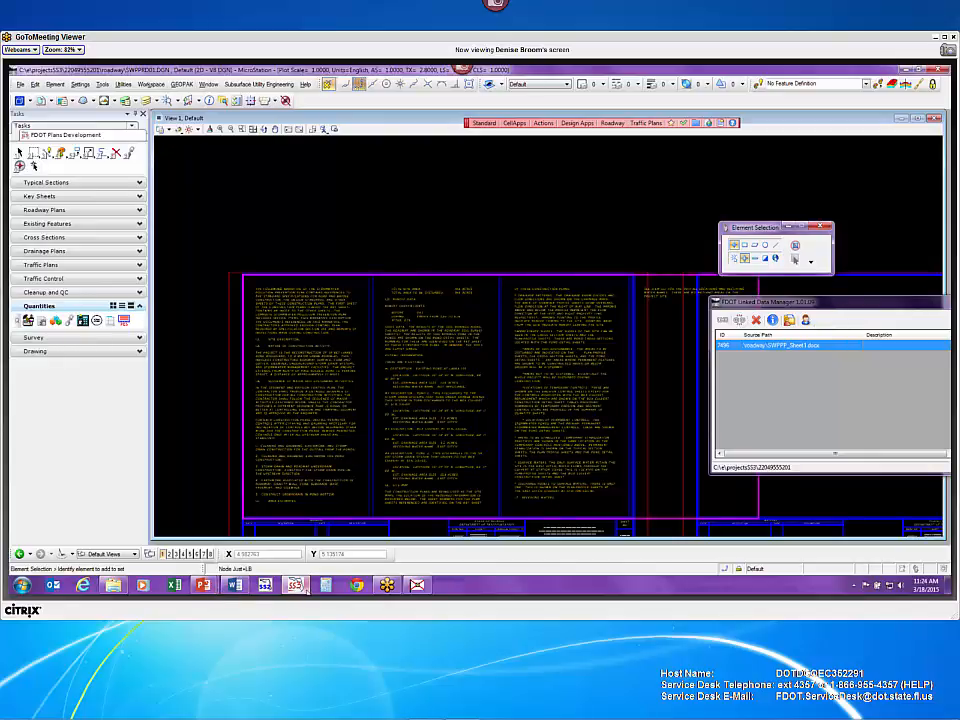
mouse_move(300, 586)
left_click(70, 321)
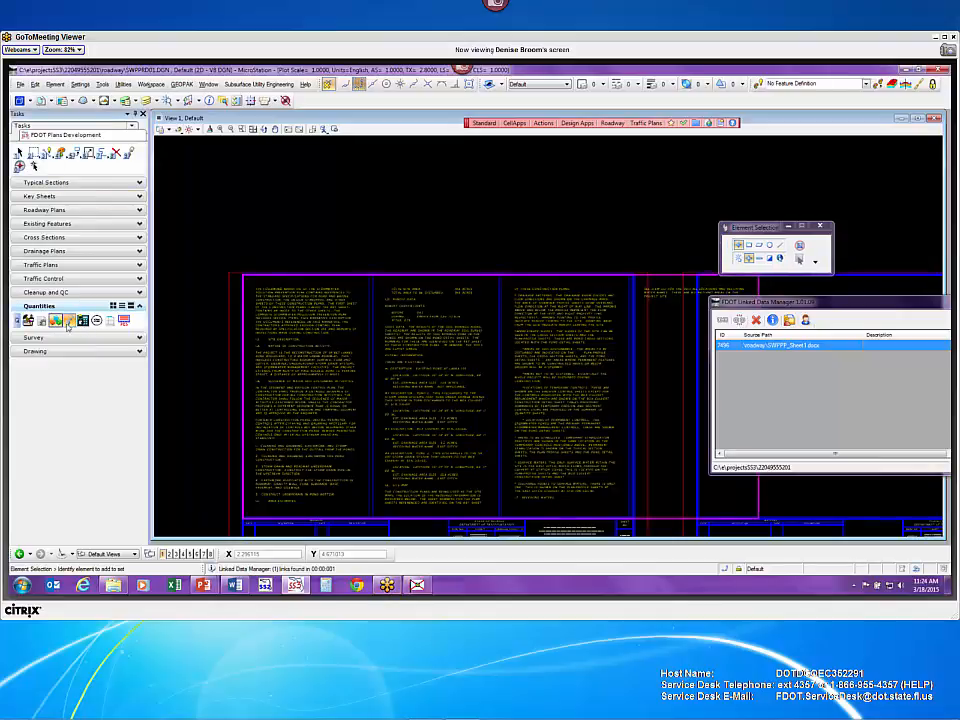
left_click(97, 321)
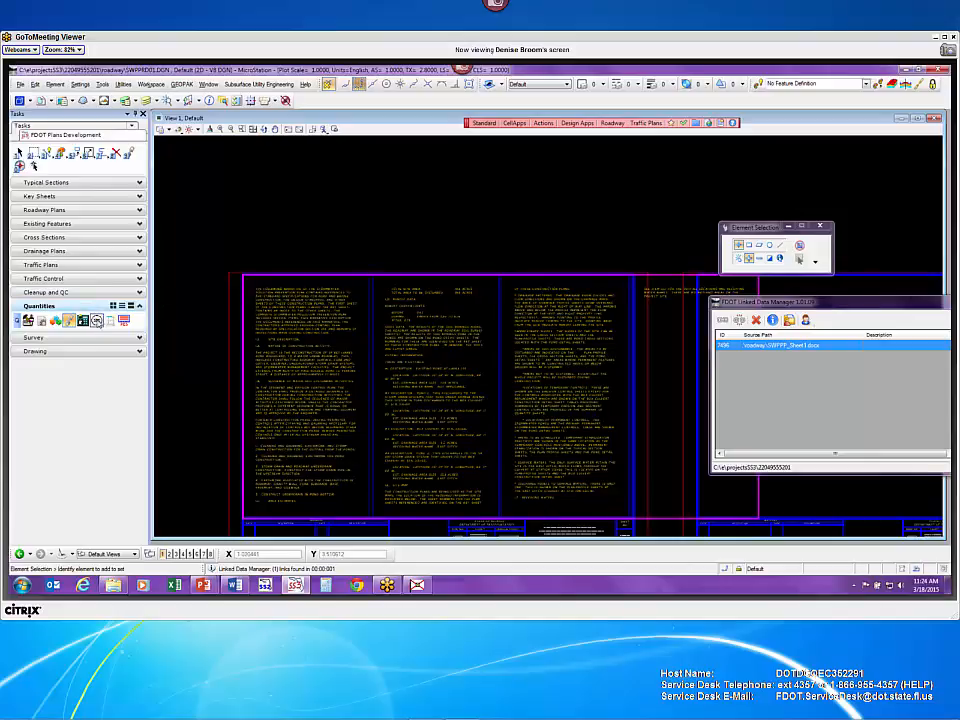
left_click_drag(235, 198, 282, 170)
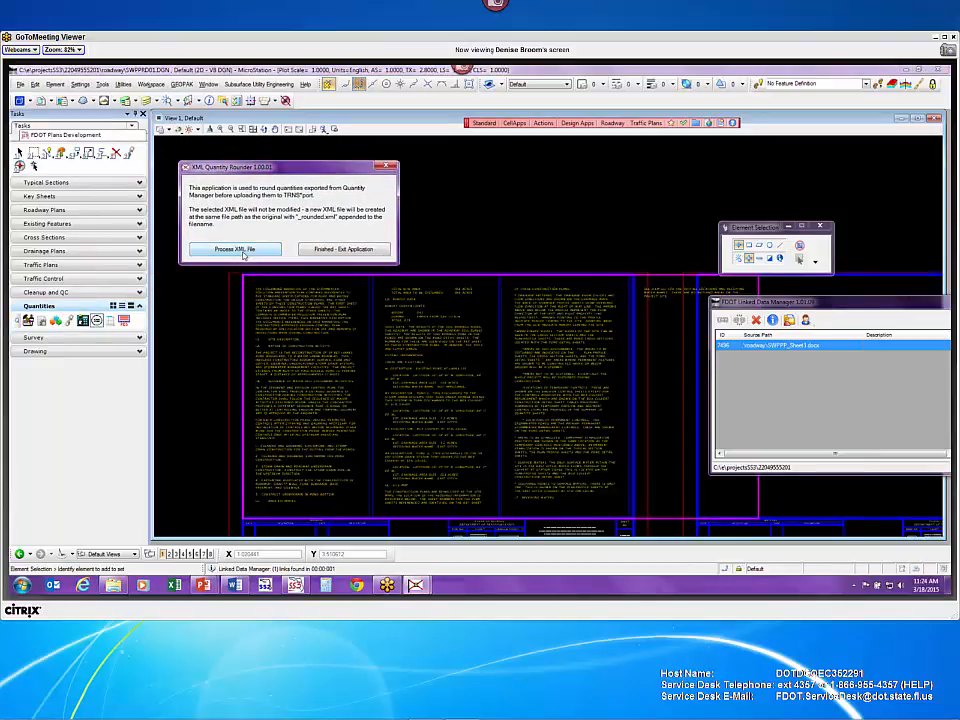
- Process quantity2.xml into quantity2_rounded.xml and dismiss the Created File message
left_click(244, 252)
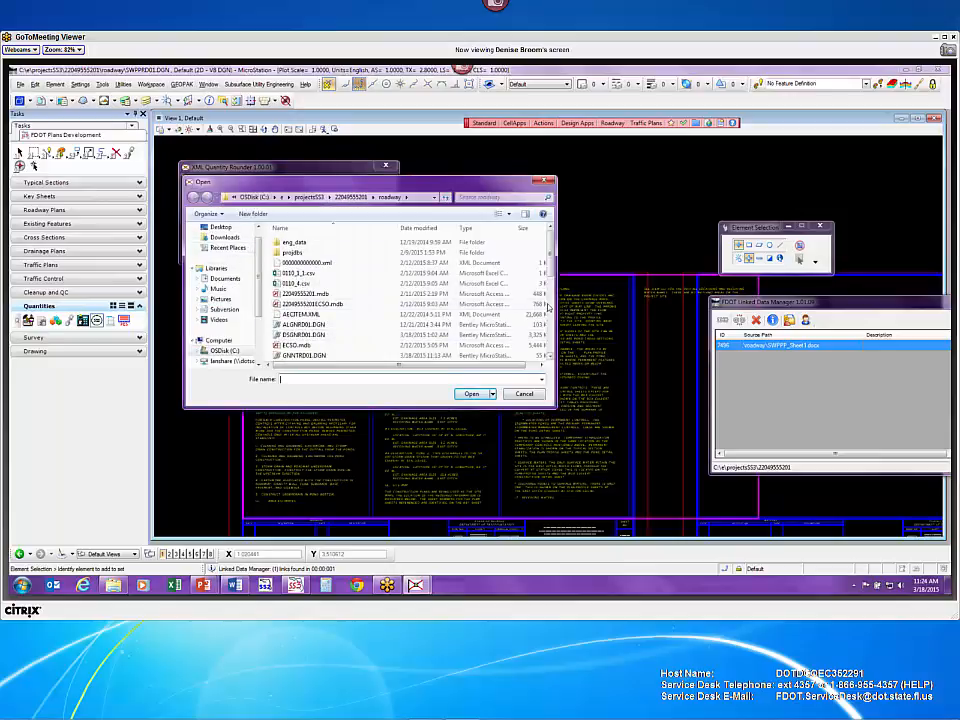
left_click_drag(552, 280, 563, 339)
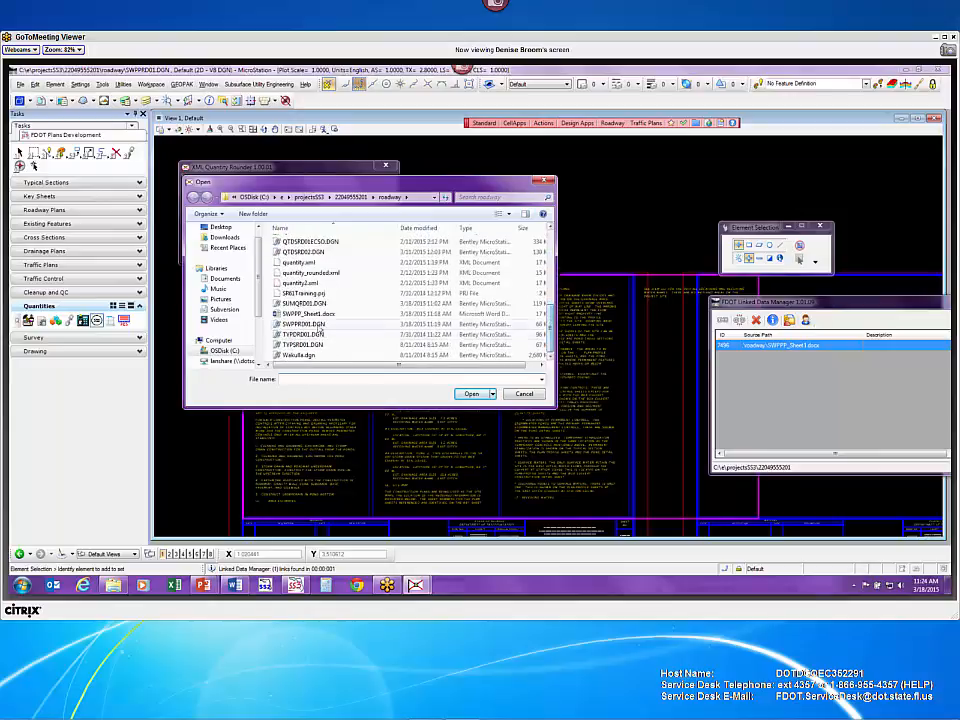
left_click(324, 283)
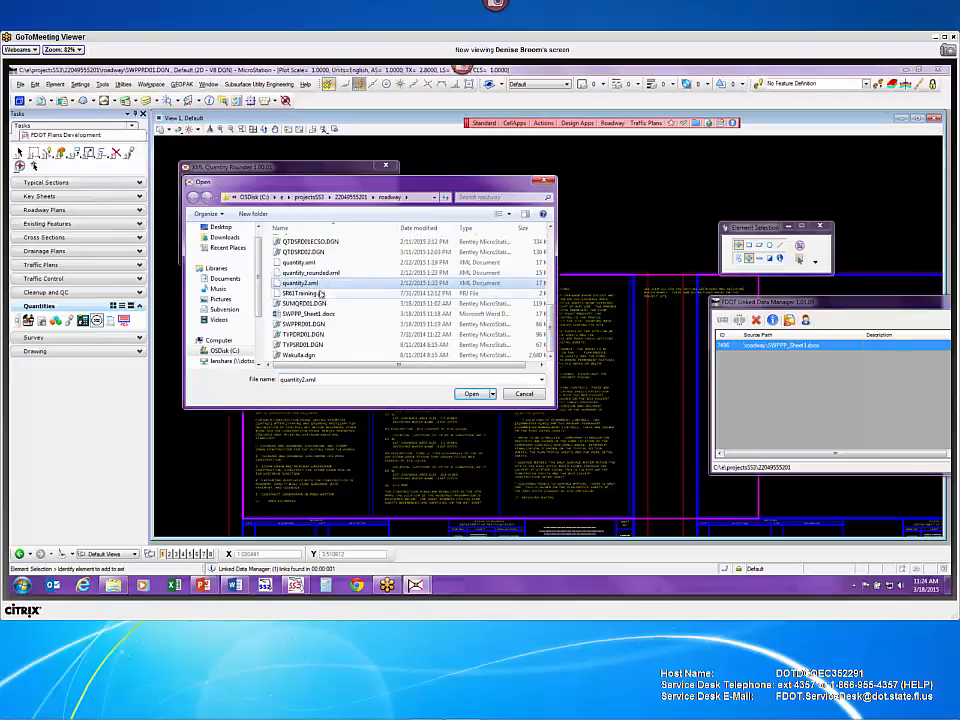
left_click(472, 394)
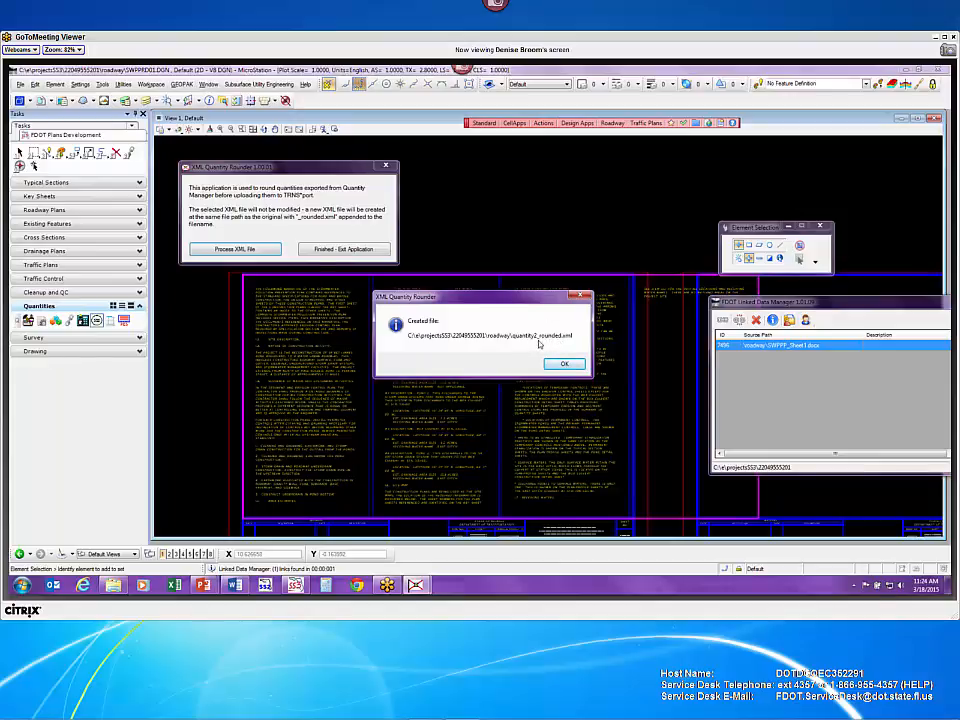
left_click(563, 363)
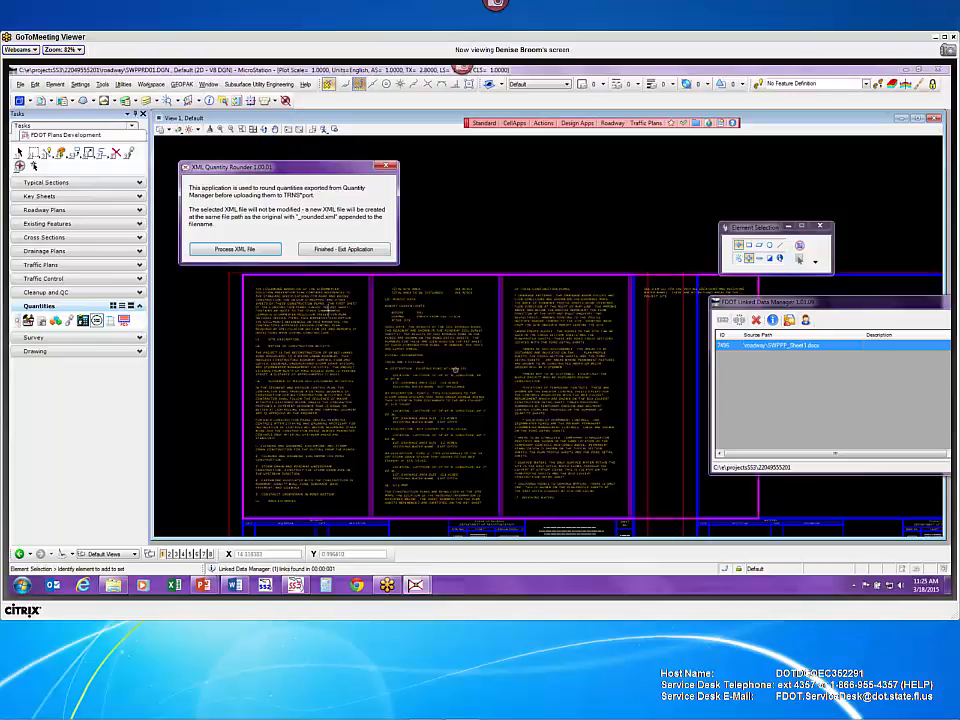
- Exit the rounding app, open quantity2_rounded.xml from the roadway folder, and close its browser preview
left_click(358, 249)
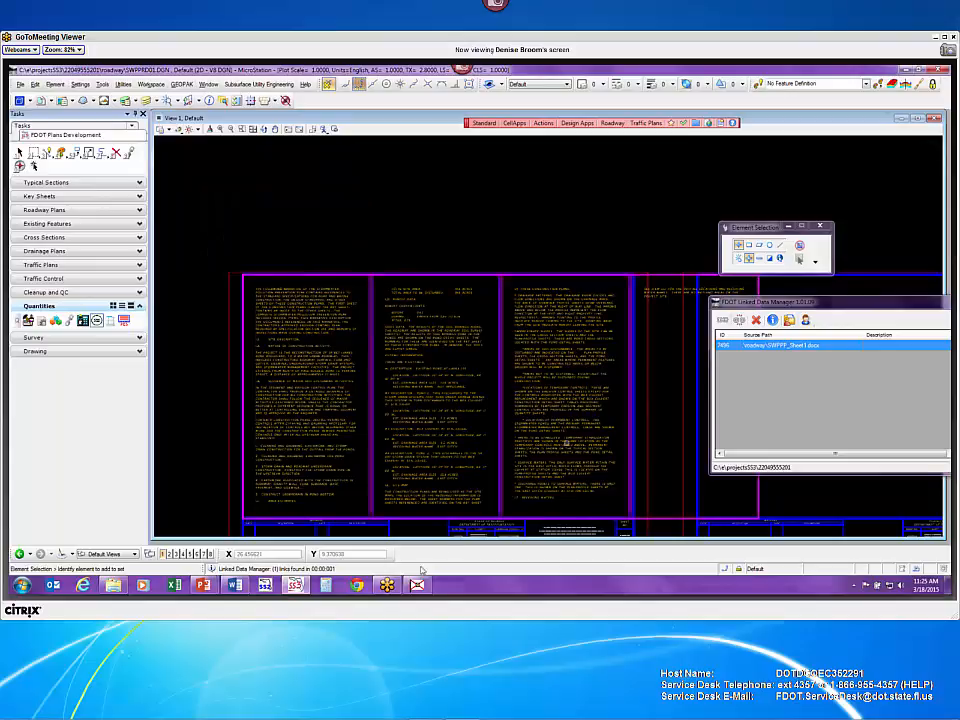
left_click(113, 584)
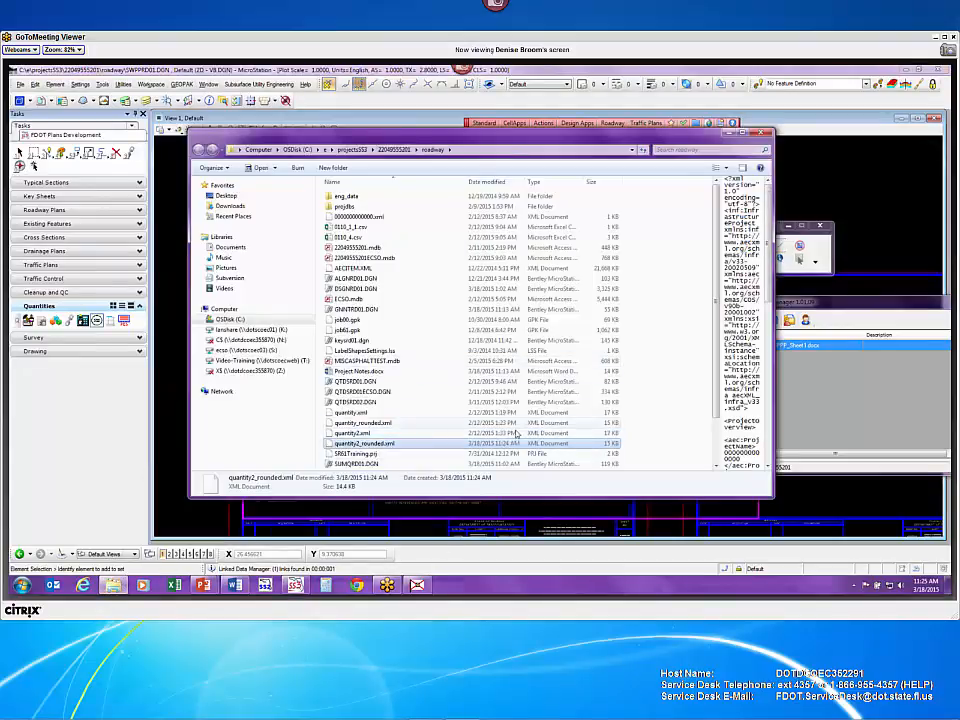
double_click(403, 446)
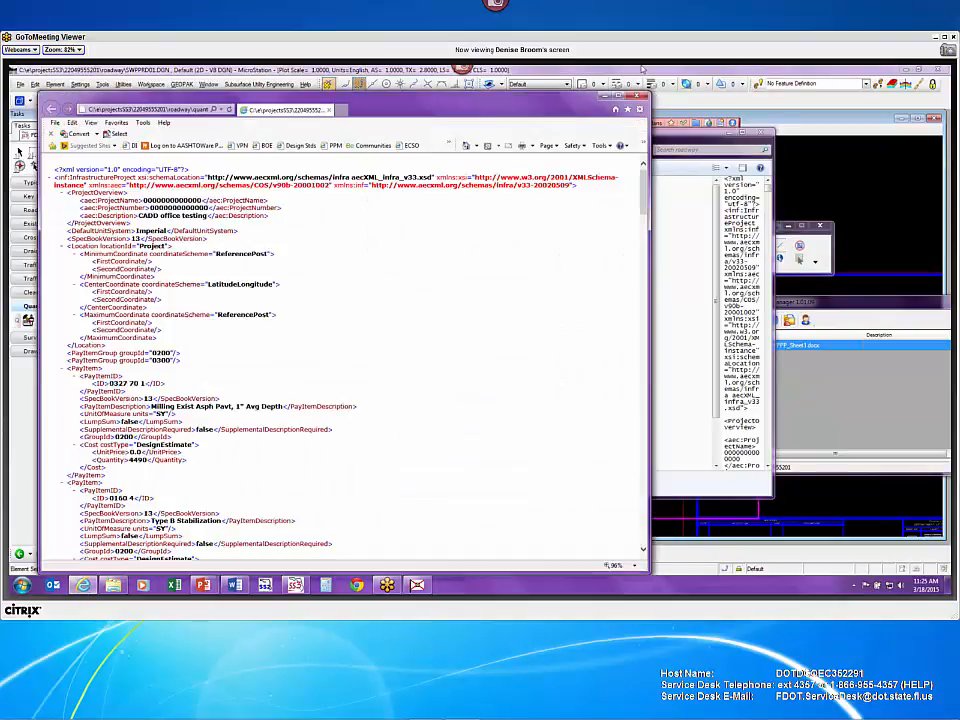
left_click(638, 96)
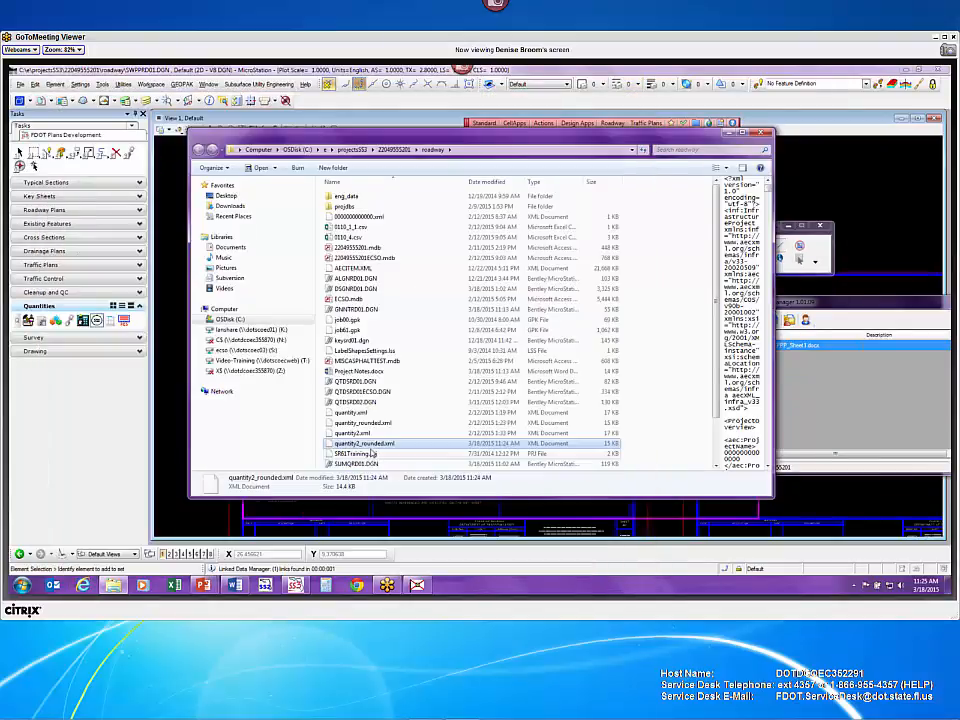
- Open quantity2_rounded.xml in Notepad++ to view the Milling Exist Asph Pavt quantity of 4490
right_click(376, 444)
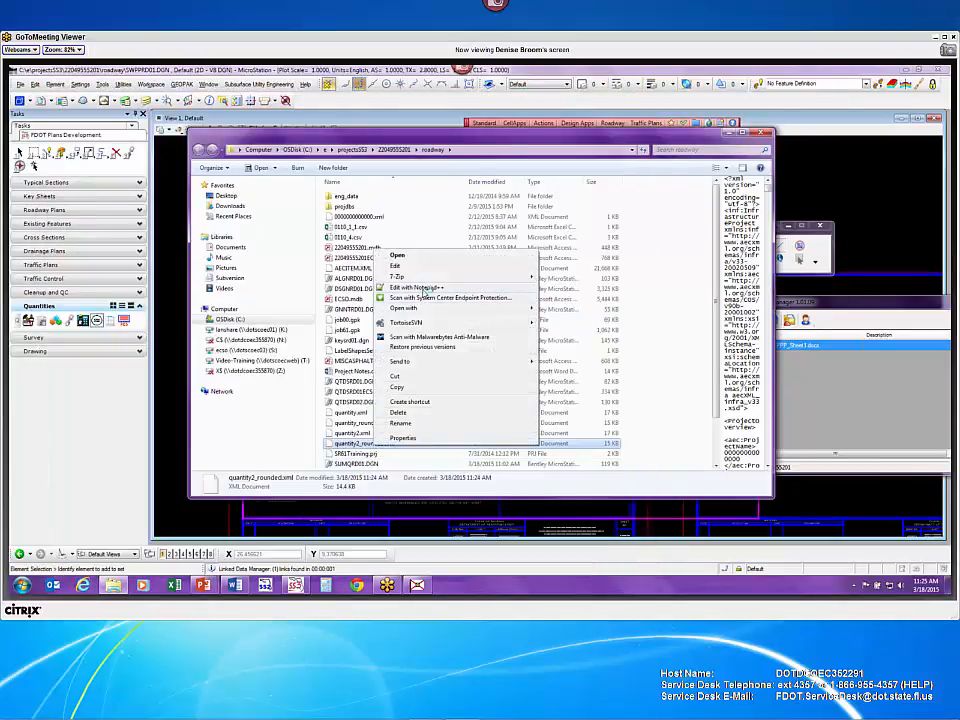
left_click(424, 289)
scroll(333, 389, "down", 4)
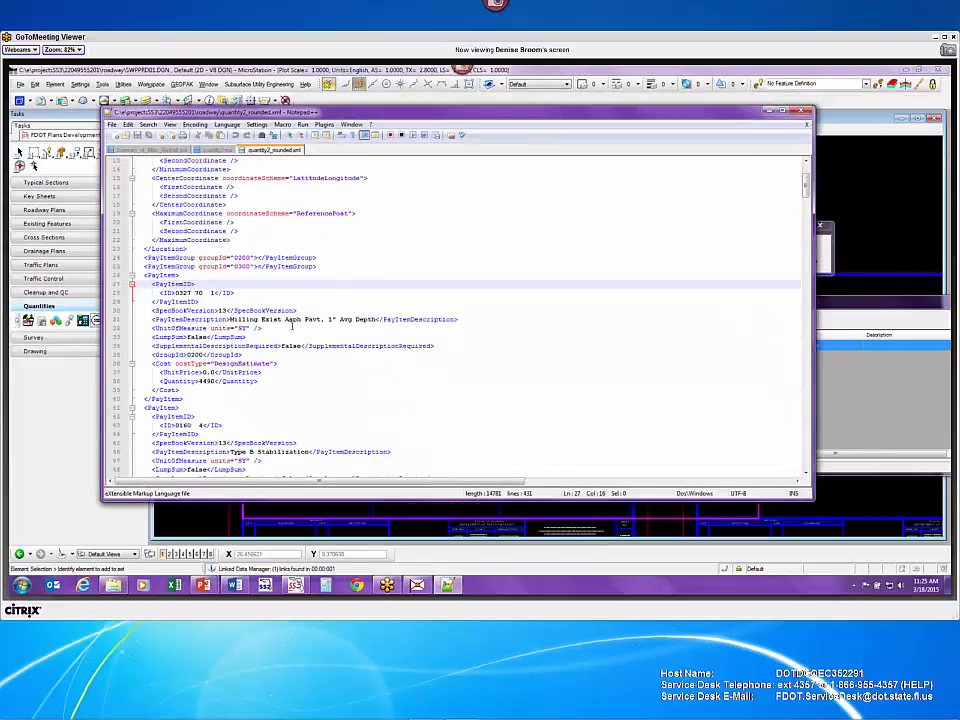
scroll(214, 381, "down", 2)
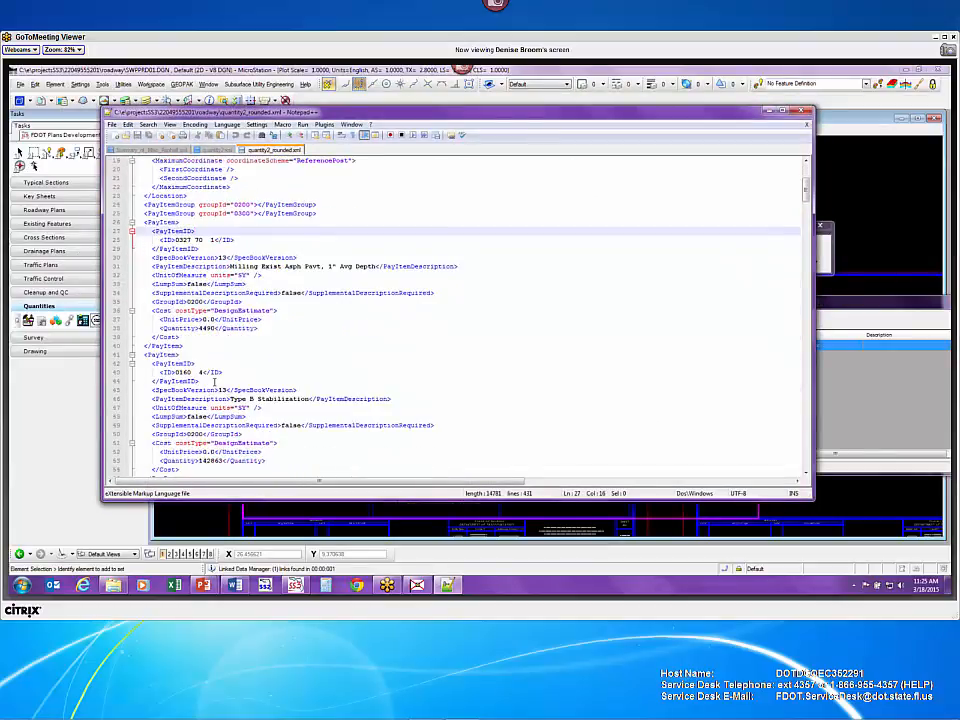
scroll(214, 381, "down", 6)
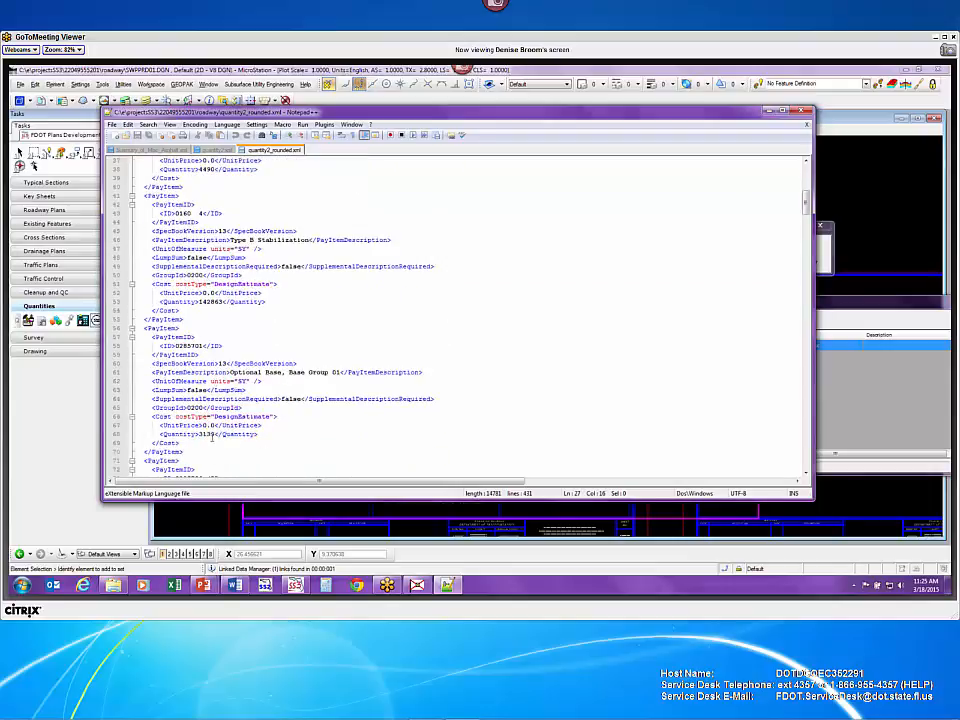
left_click(213, 434)
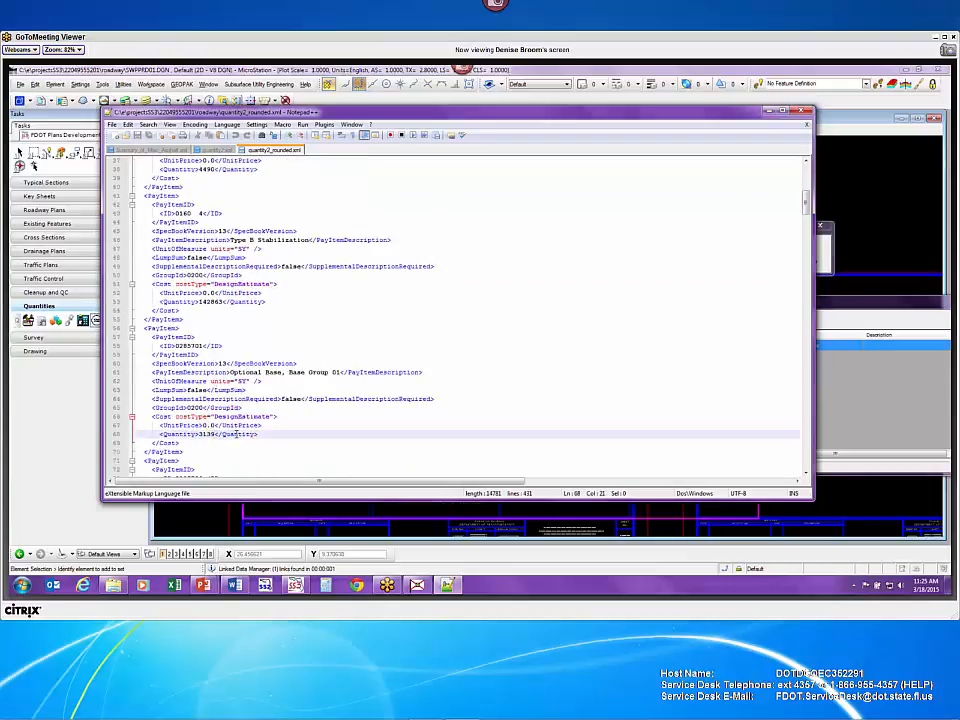
scroll(230, 438, "down", 5)
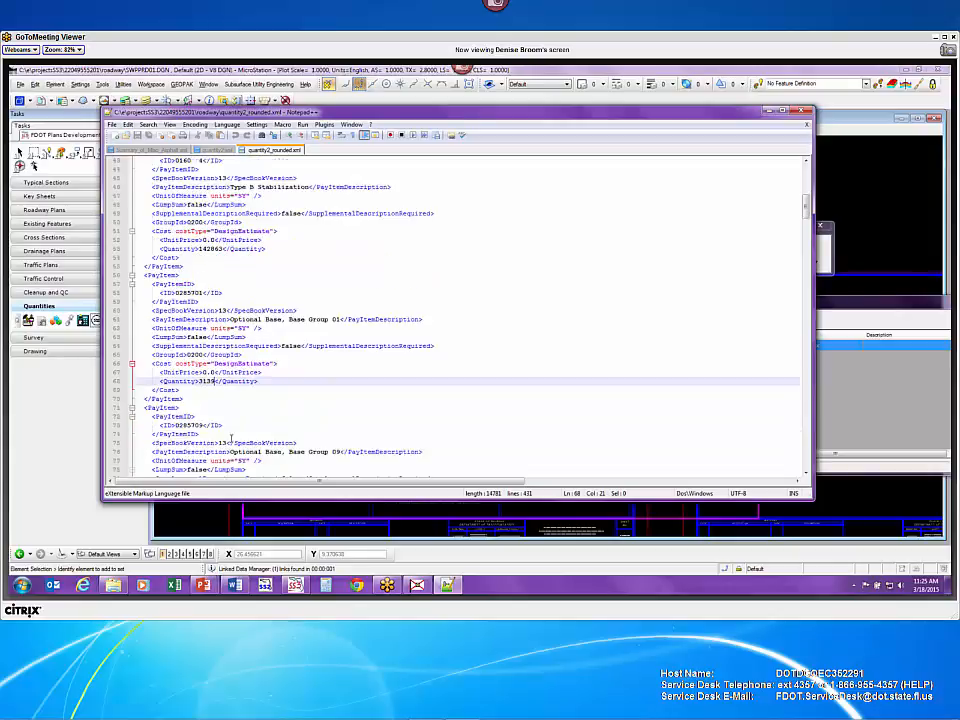
left_click(226, 435)
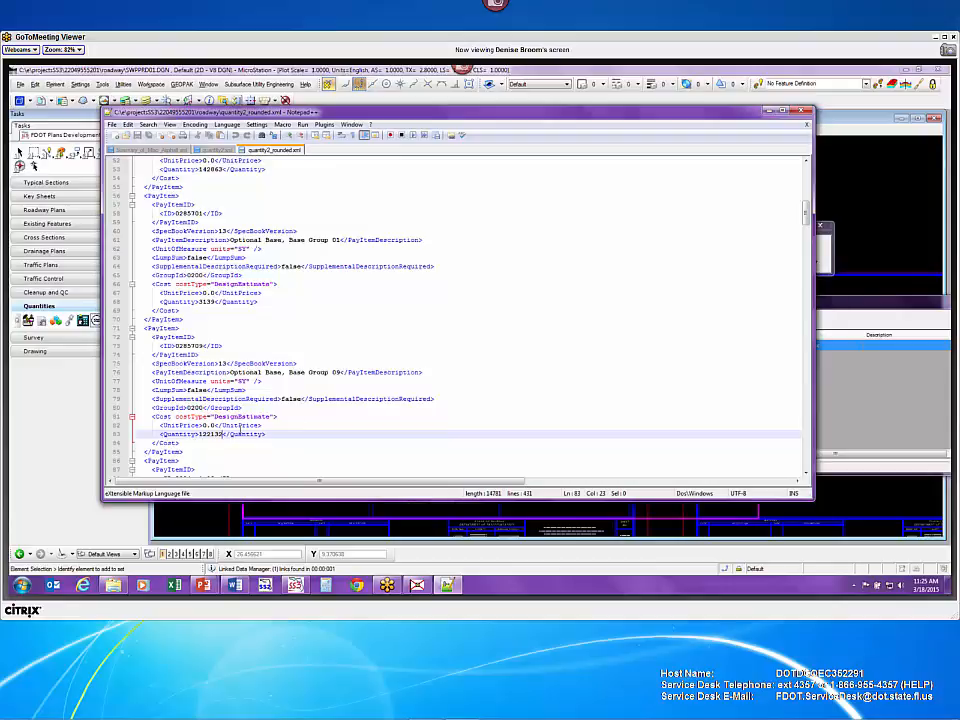
scroll(250, 428, "down", 6)
scroll(267, 428, "down", 1)
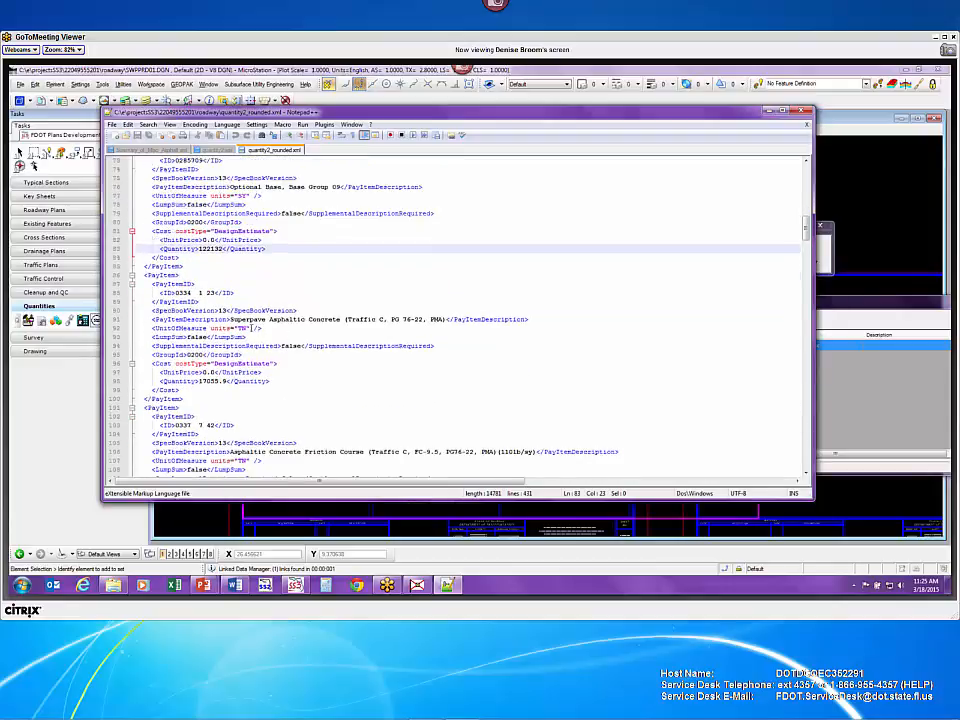
key("Down")
key("Down")
key("Down")
key("Down")
key("Down")
key("Down")
key("Down")
key("Down")
key("Down")
key("Down")
key("Down")
key("Down")
key("Down")
key("Down")
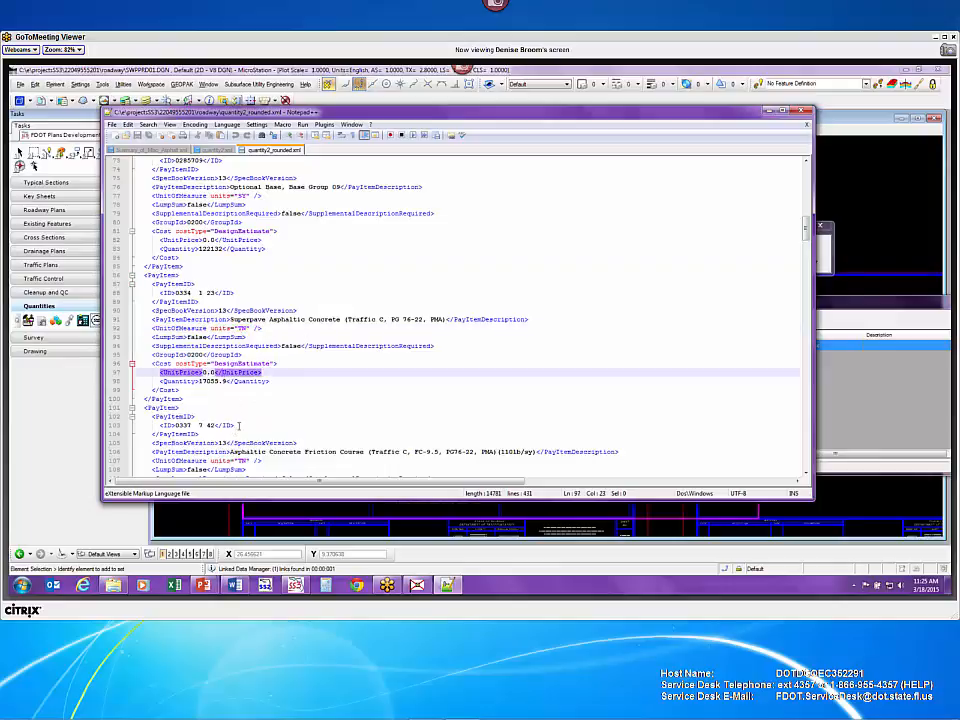
key("Down")
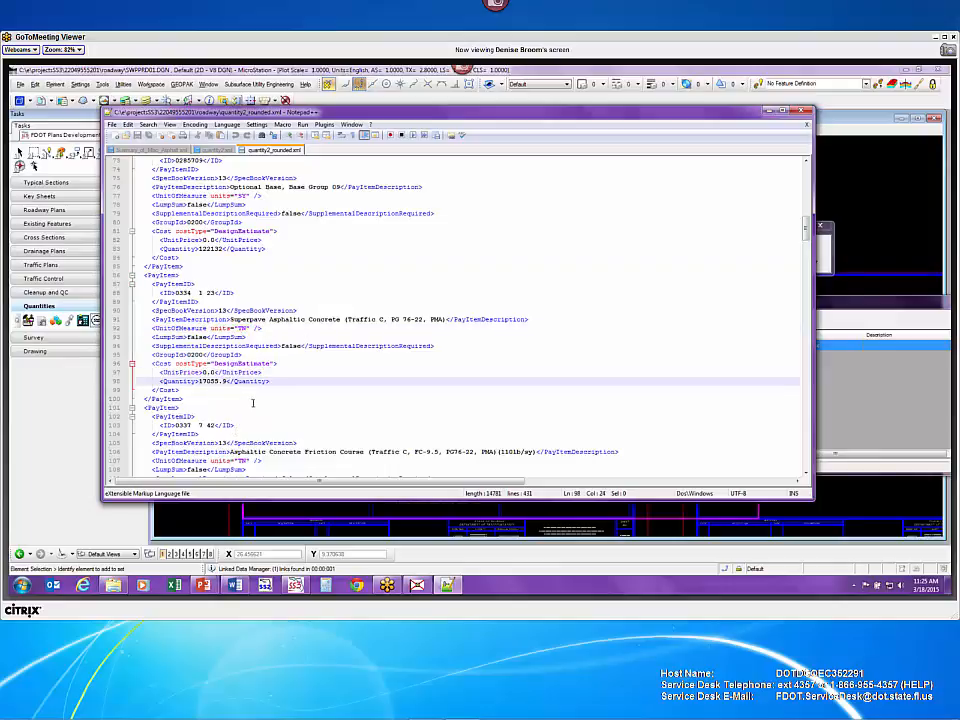
scroll(257, 405, "down", 4)
left_click(220, 408)
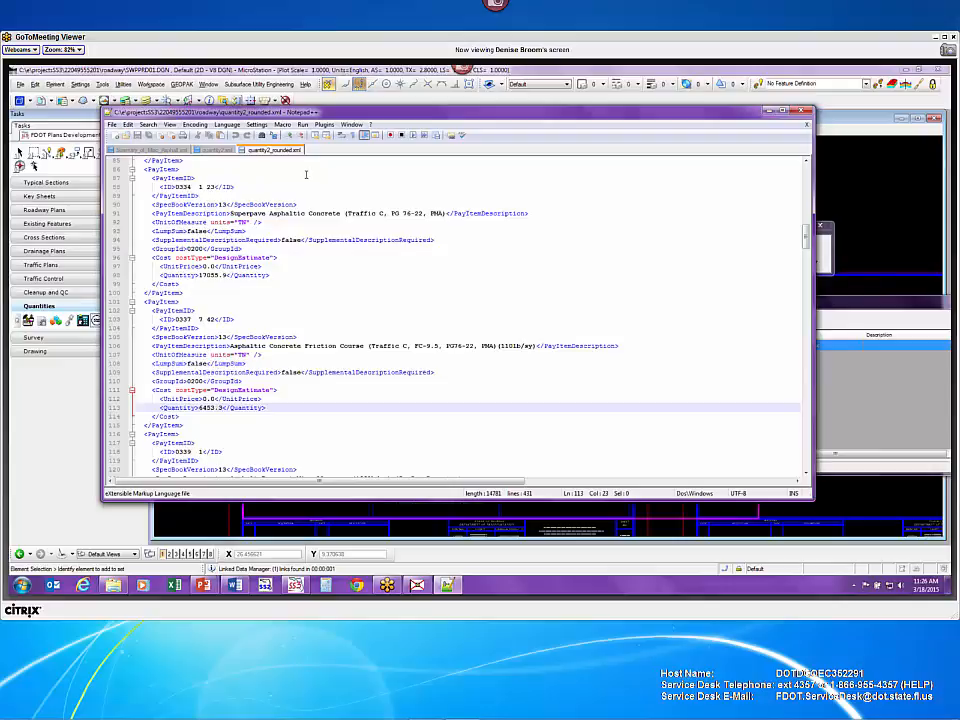
scroll(343, 303, "up", 8)
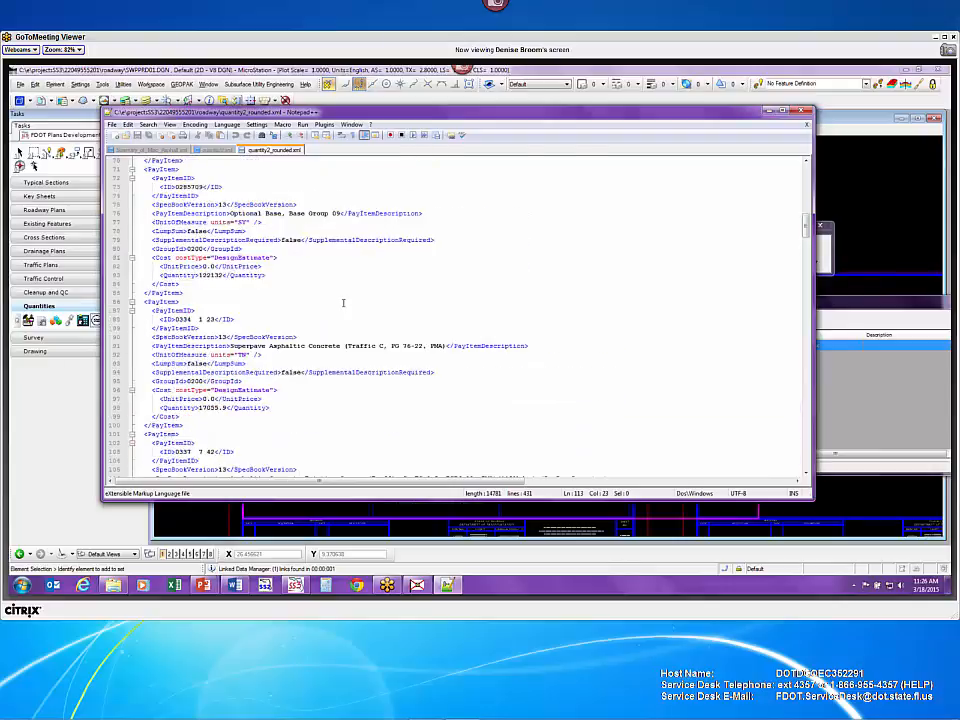
scroll(343, 303, "up", 15)
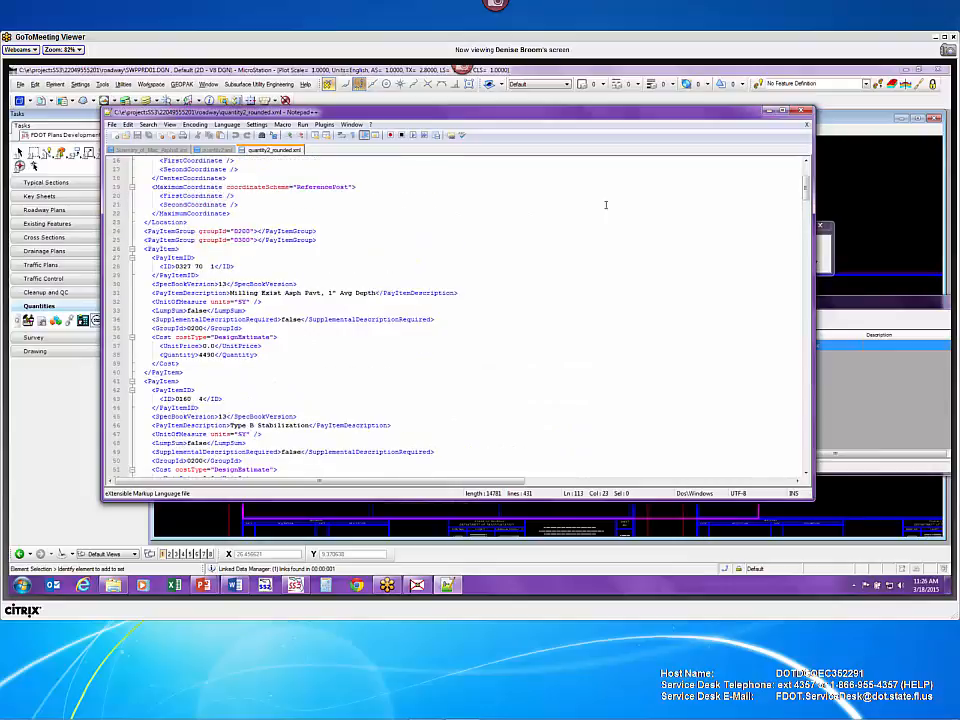
scroll(605, 205, "up", 3)
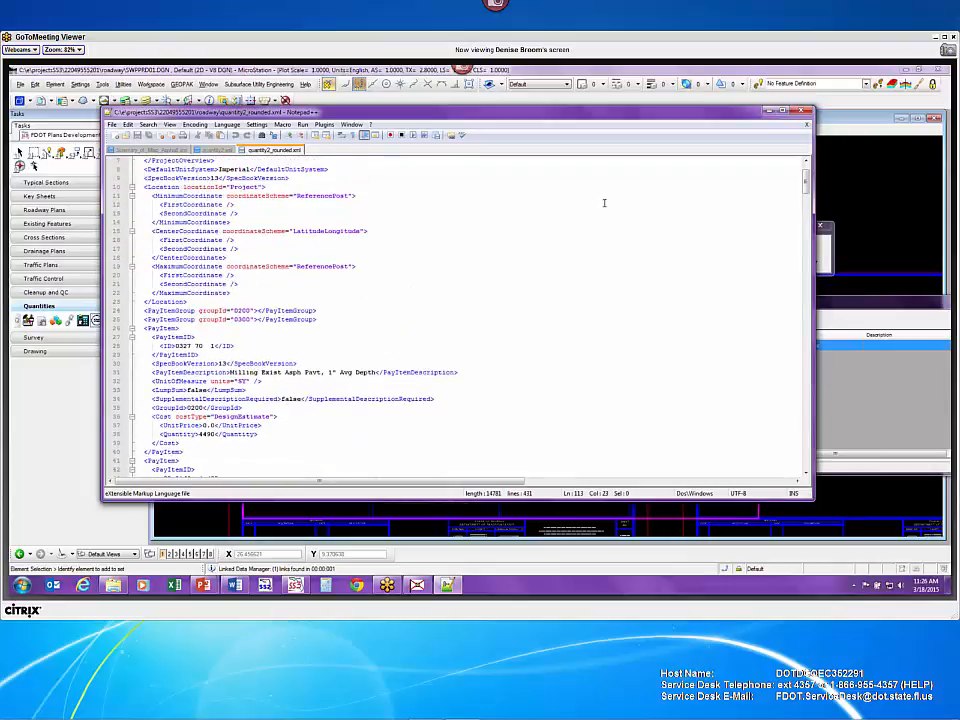
scroll(604, 203, "up", 2)
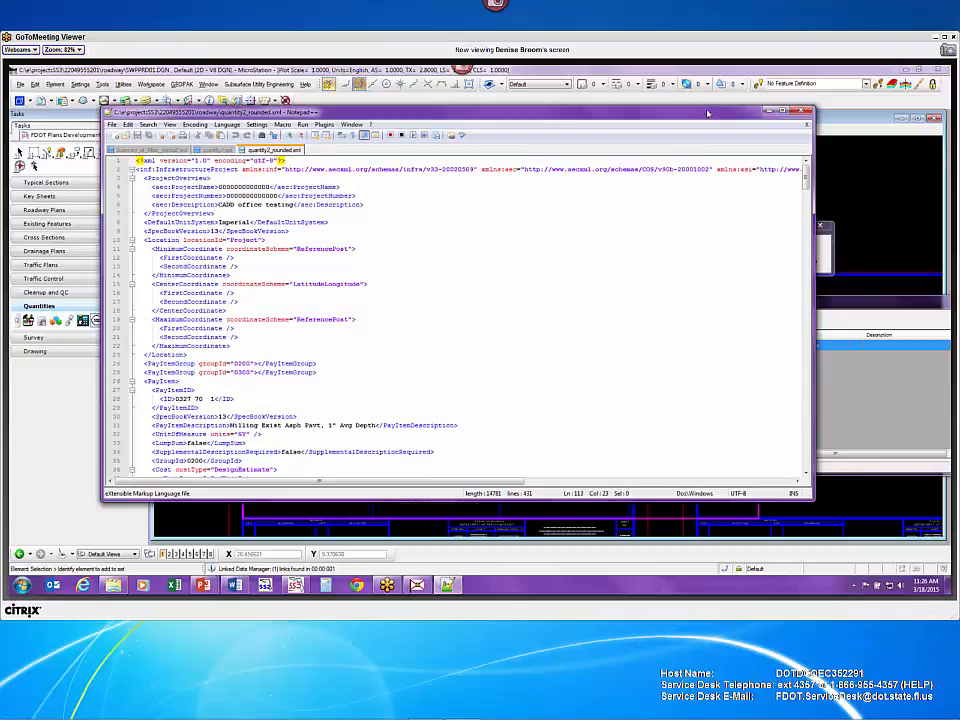
left_click_drag(699, 116, 668, 124)
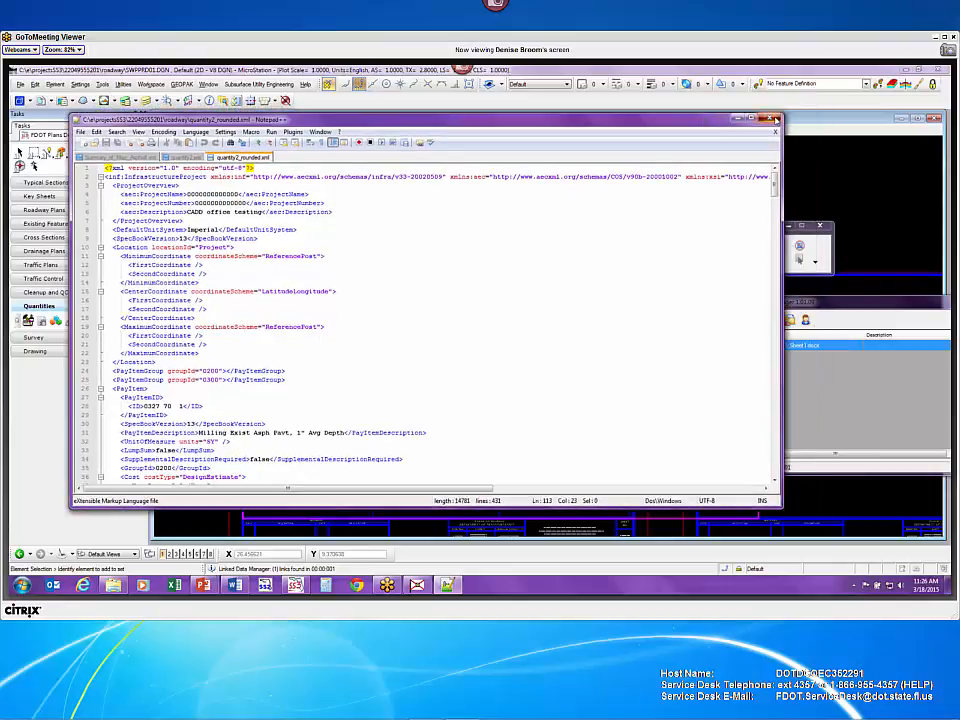
- Close Notepad++ and the roadway folder, then return to the LDMEnhancements.pptx slide show
left_click(772, 119)
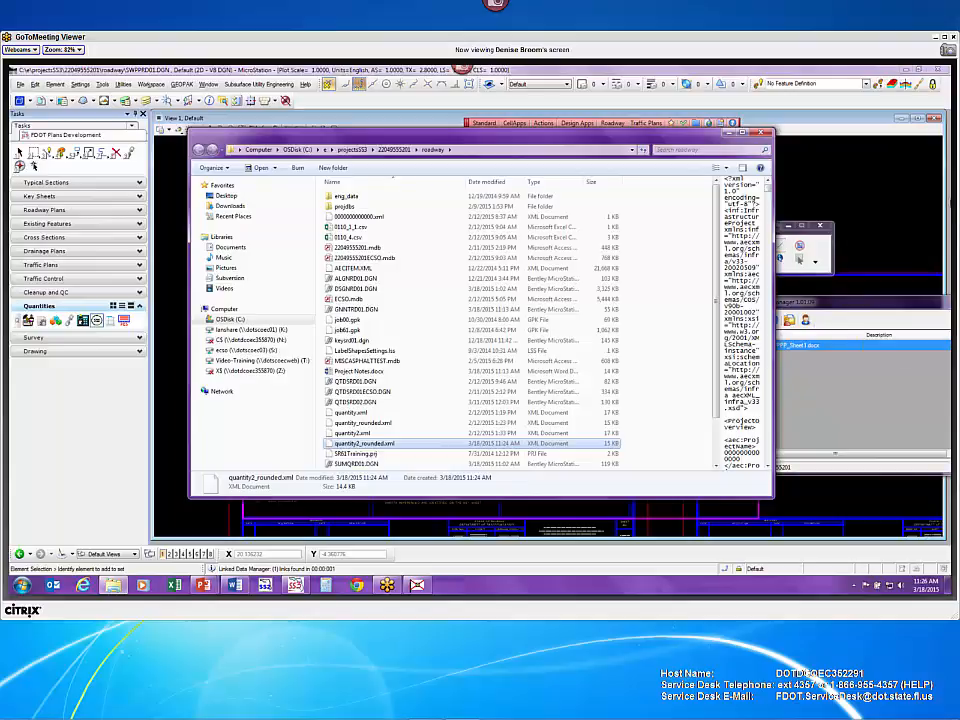
left_click(764, 133)
key("alt+Tab")
key("alt+Tab")
key("alt+Tab")
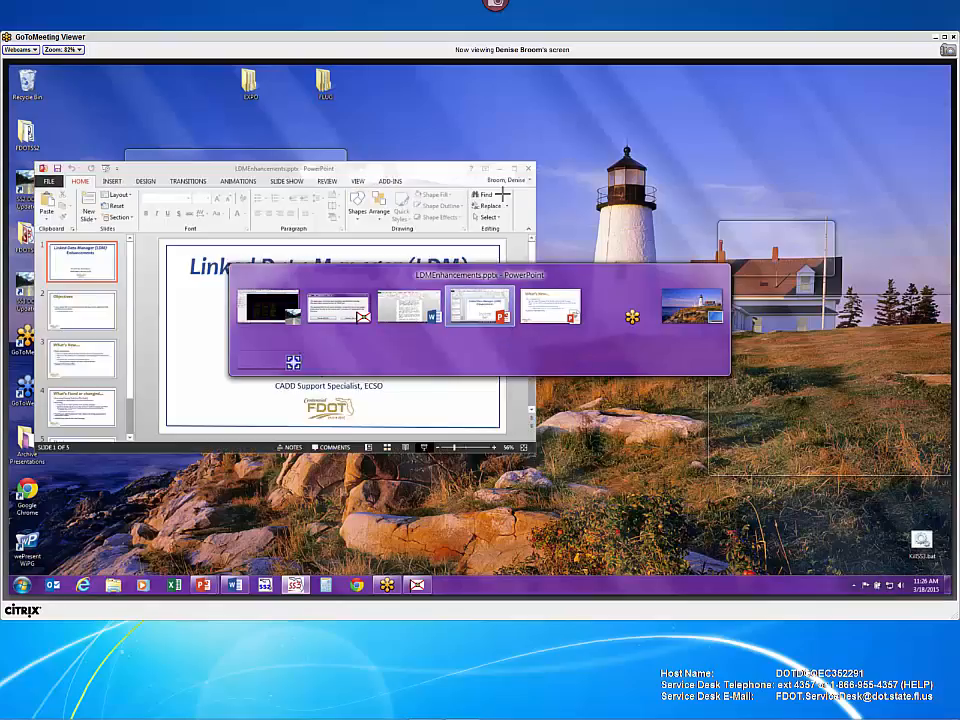
key("alt+Tab")
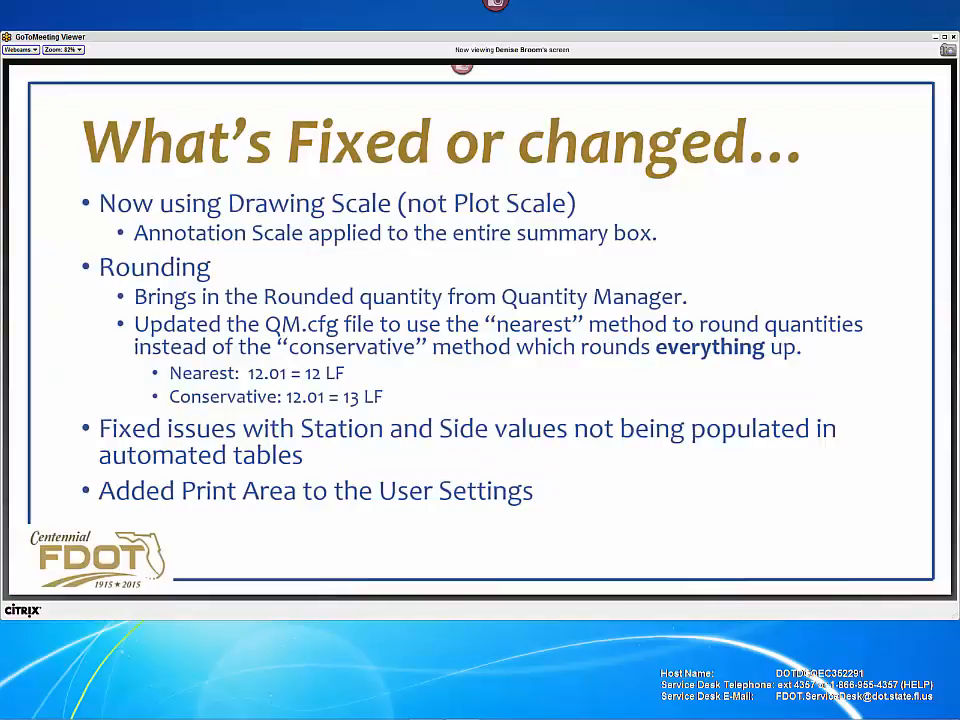
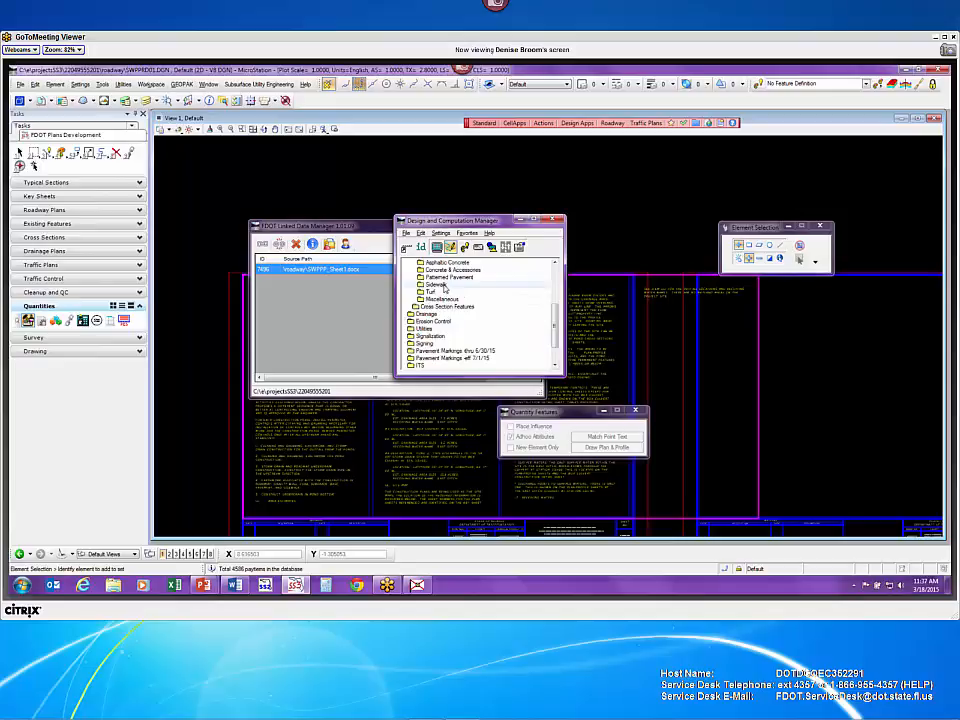
- Use File > Open to show the Open dialog for the roadway folder
left_click(20, 84)
left_click(33, 103)
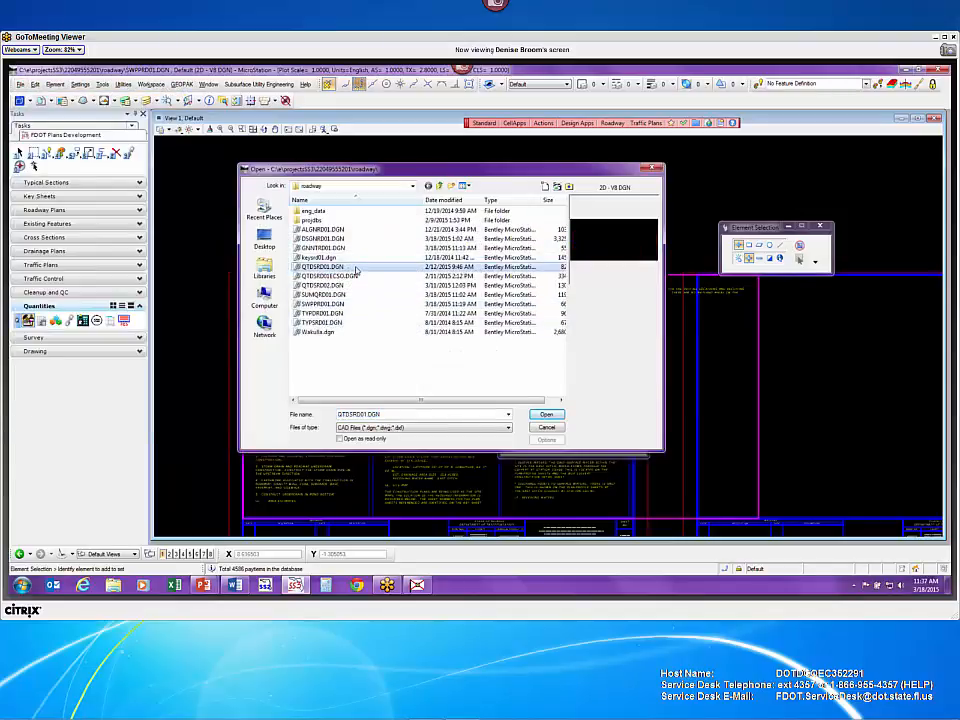
- Open QTDSRD01ECSO.DGN, switch to the 0334 1.22 Views saved view, and move both manager windows off the road
left_click(352, 277)
double_click(364, 278)
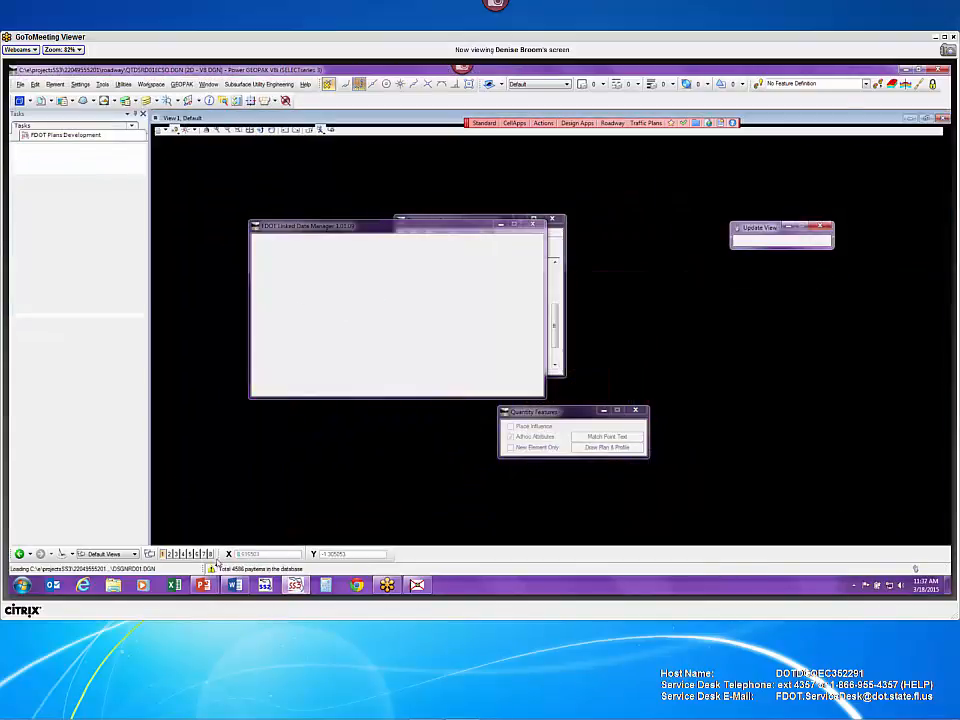
left_click(134, 553)
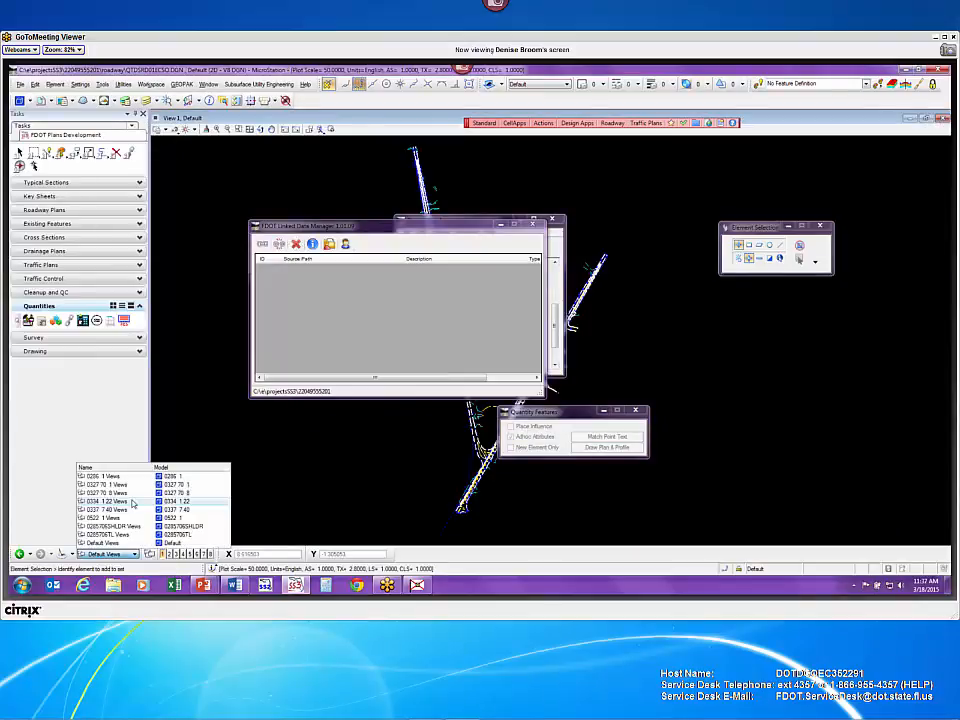
left_click(133, 501)
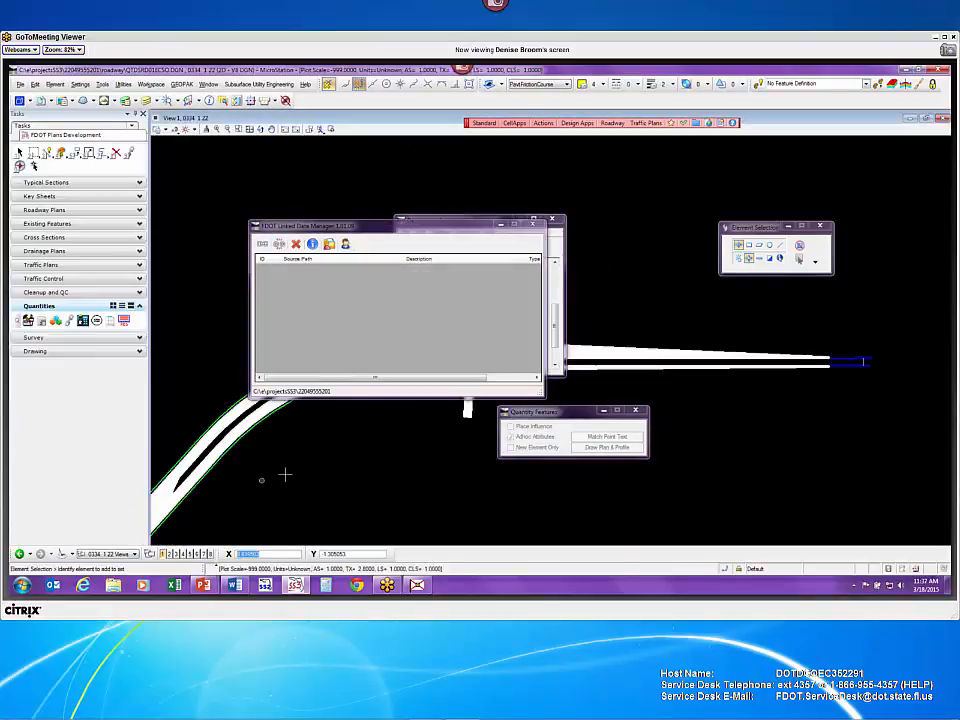
left_click_drag(360, 228, 287, 110)
left_click_drag(493, 221, 583, 131)
- Identify the asphalt shape as 0334 1 22 Superpave Asphaltic Concrete and launch Plan Quantity Computation
left_click(510, 156)
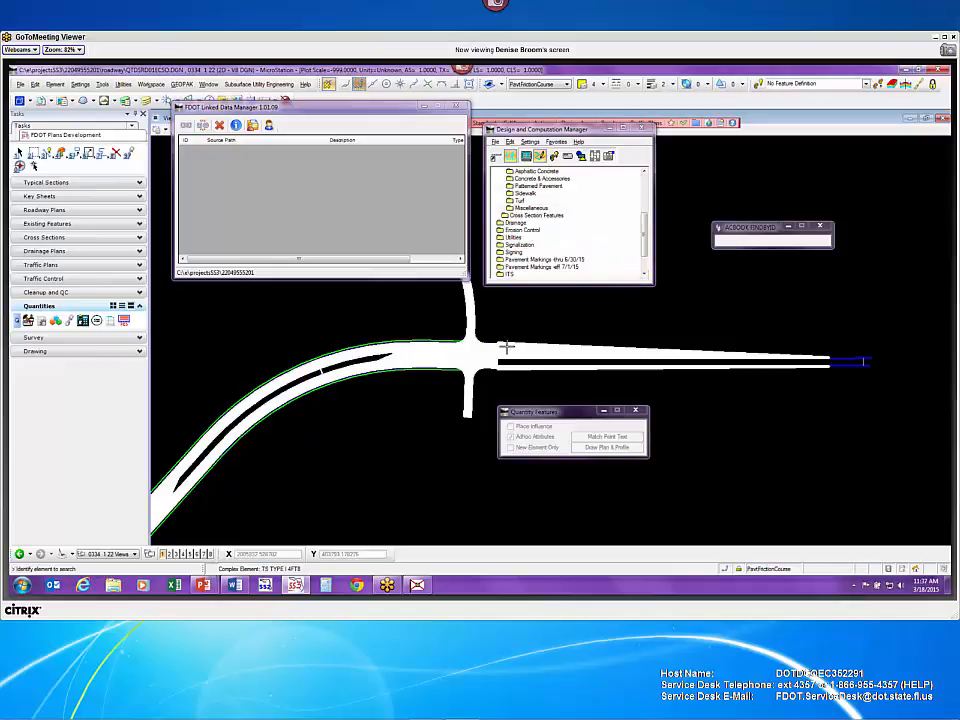
scroll(505, 348, "up", 3)
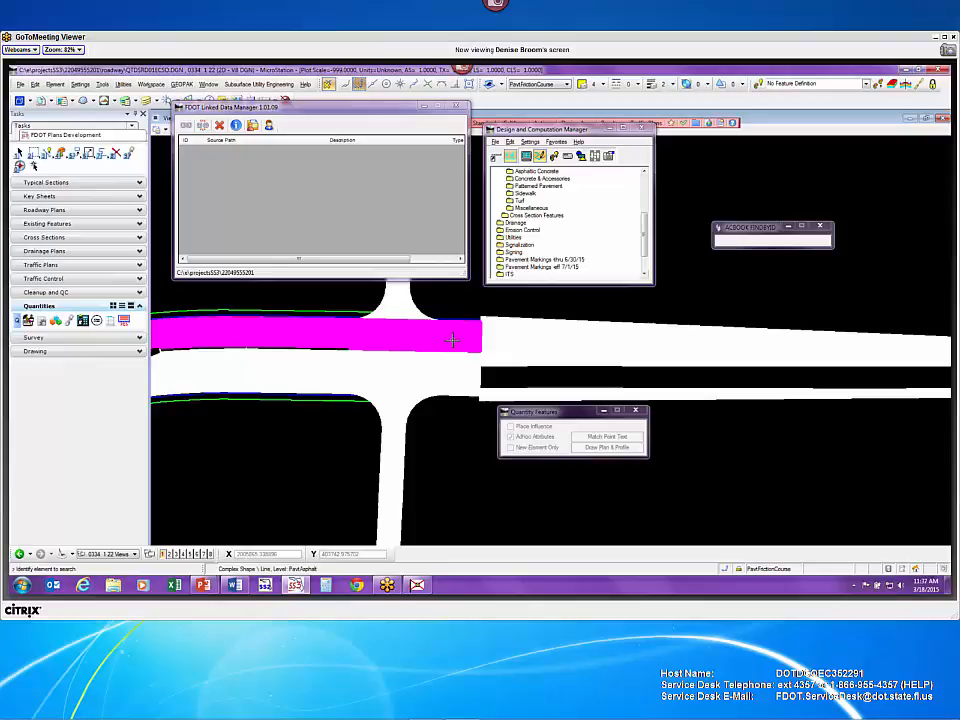
left_click(452, 340)
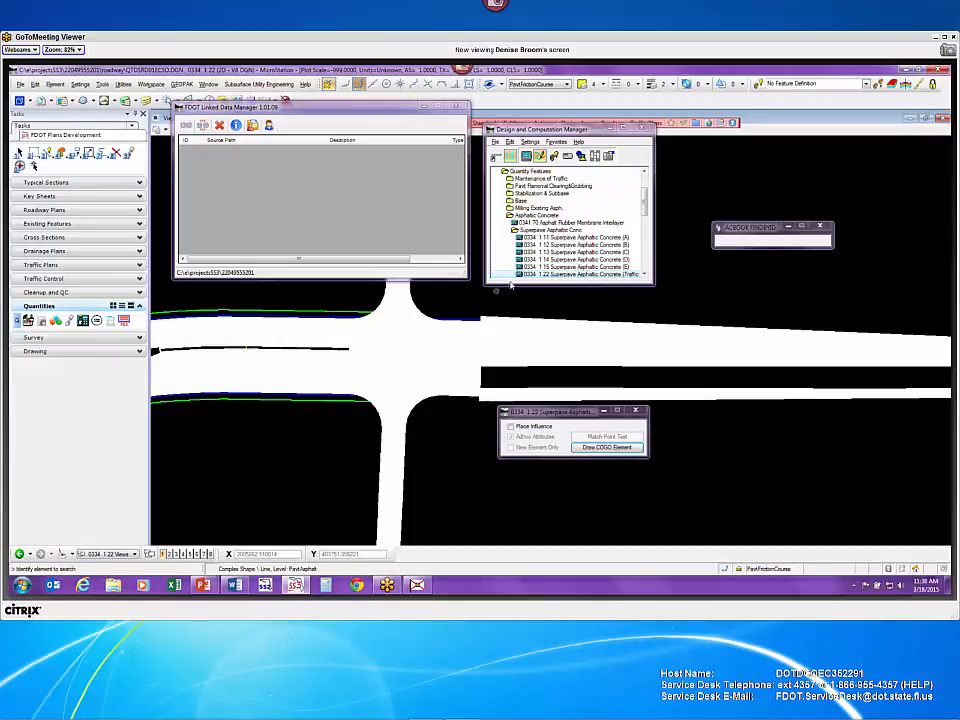
left_click(568, 158)
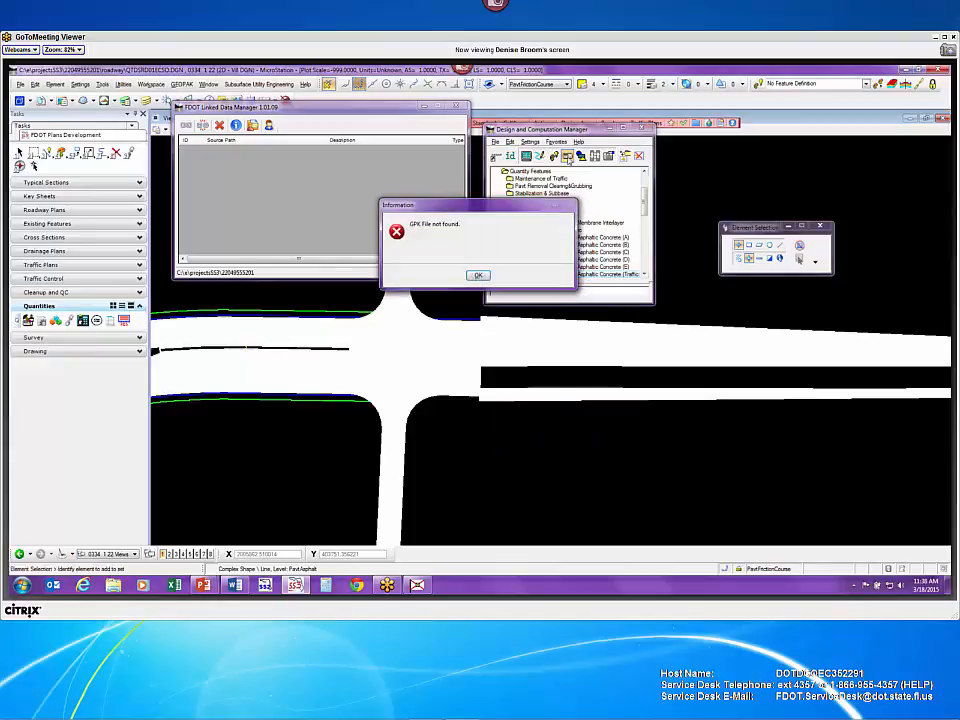
- Set the job file to job01.gpk and the extents to the whole active design file
left_click(478, 275)
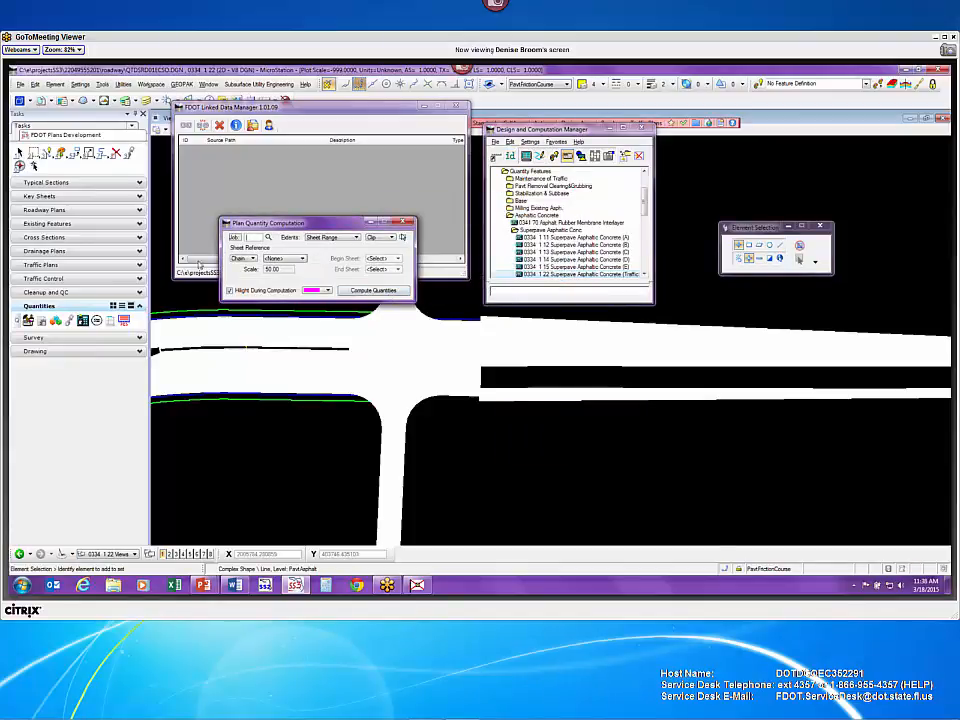
left_click(268, 237)
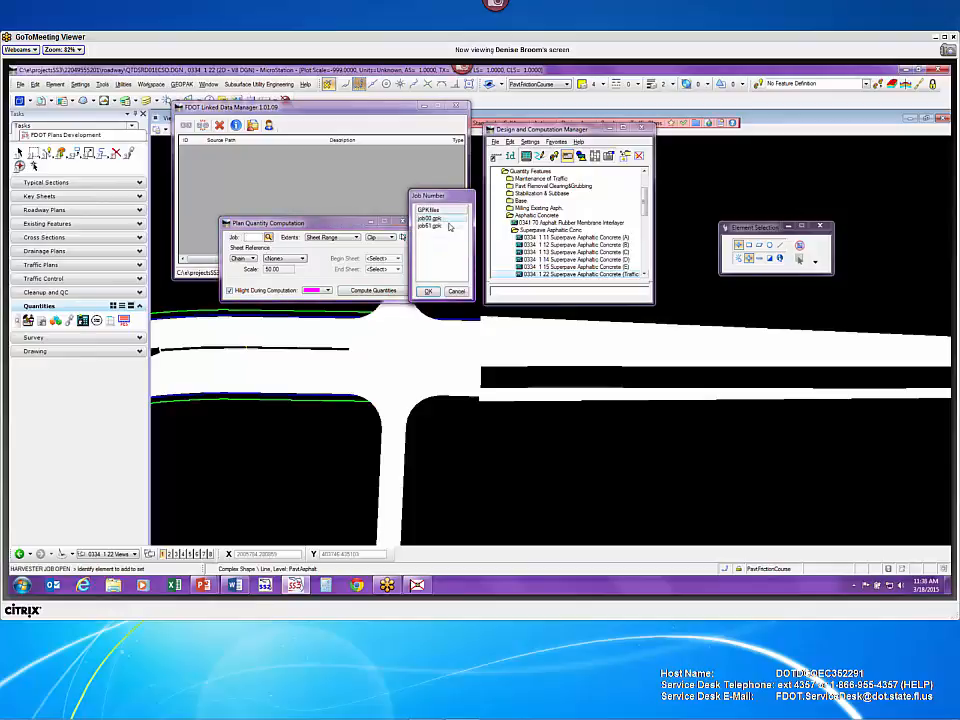
left_click(432, 225)
left_click(436, 291)
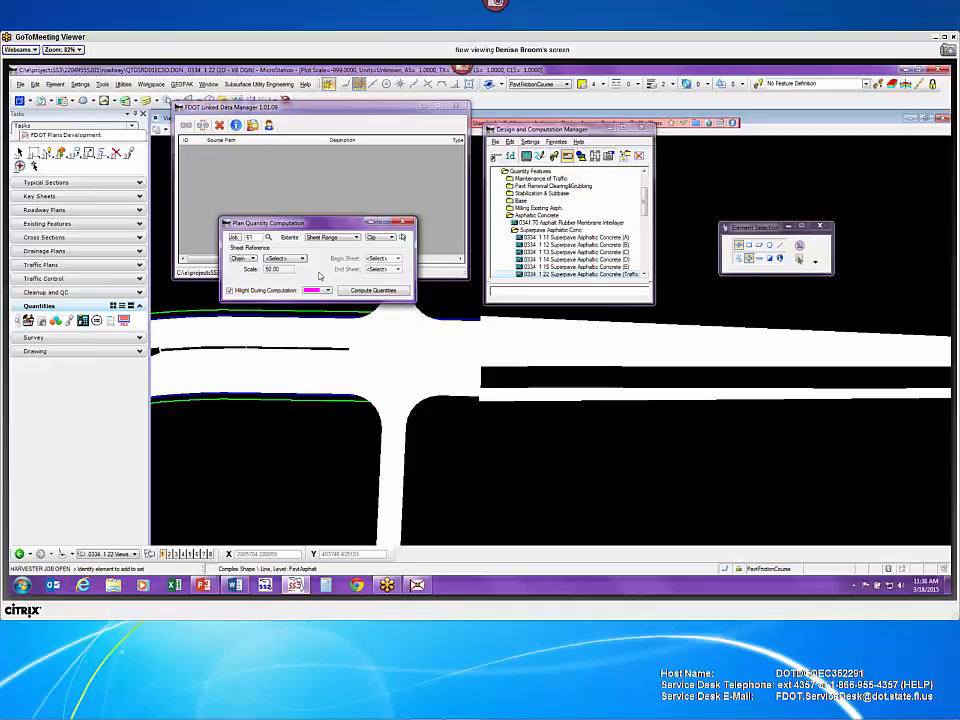
left_click(345, 237)
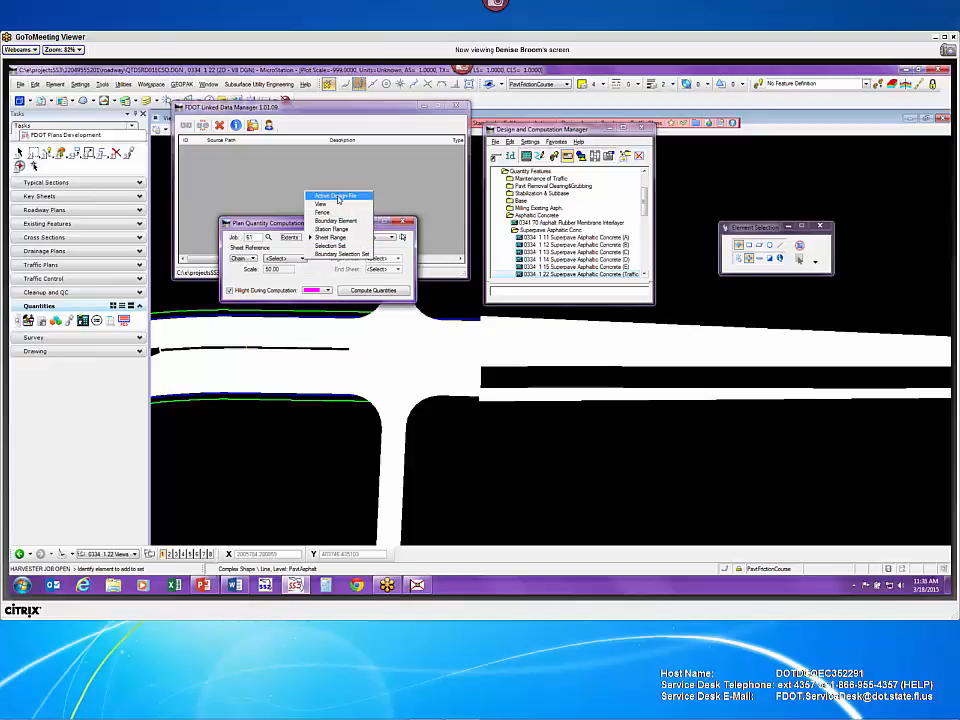
left_click(337, 197)
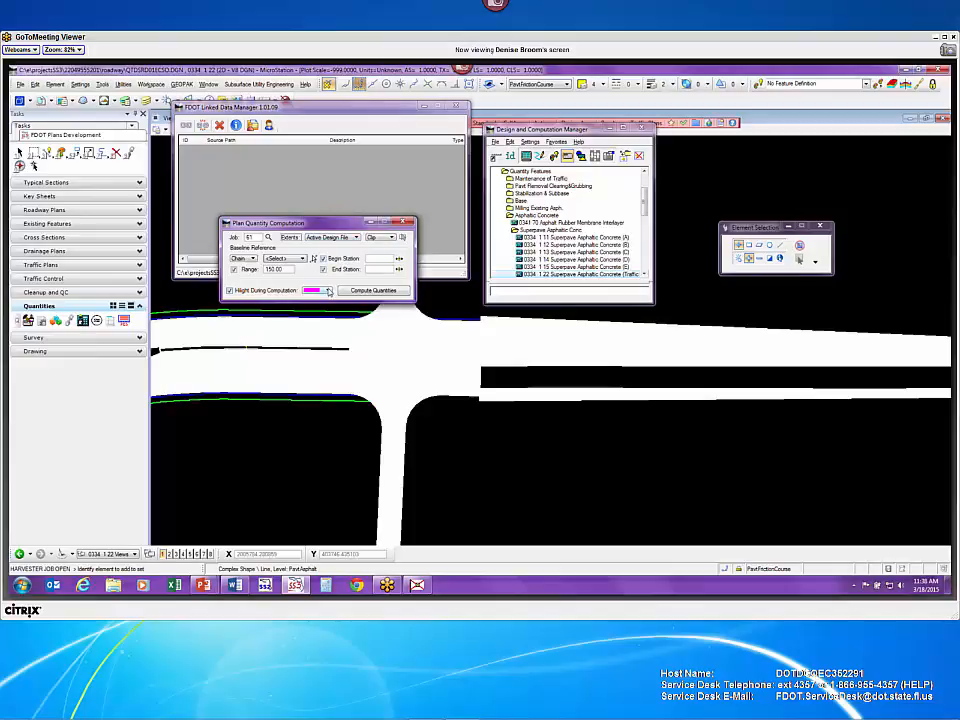
left_click(374, 290)
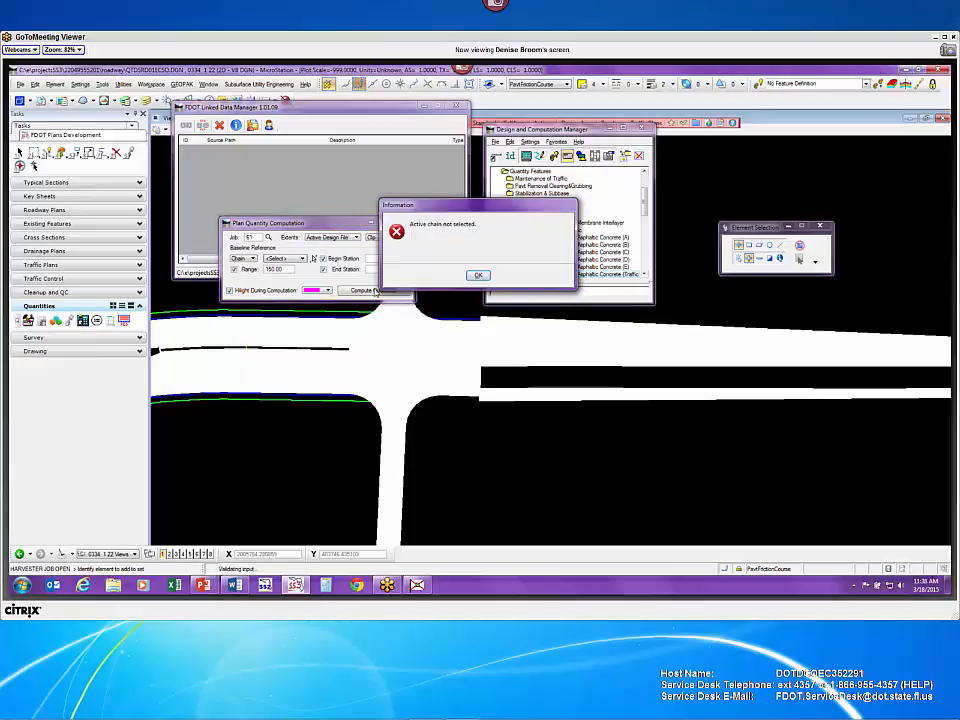
- Choose chain SR61 as the baseline and compute the superpave asphalt quantity
left_click(478, 275)
left_click(285, 258)
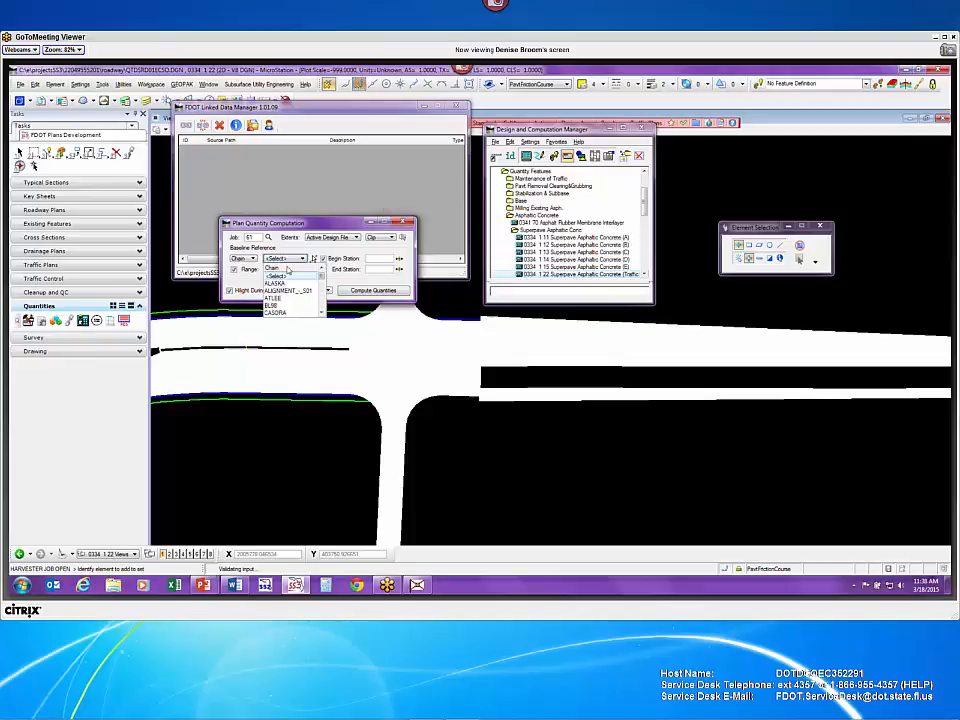
scroll(290, 285, "down", 5)
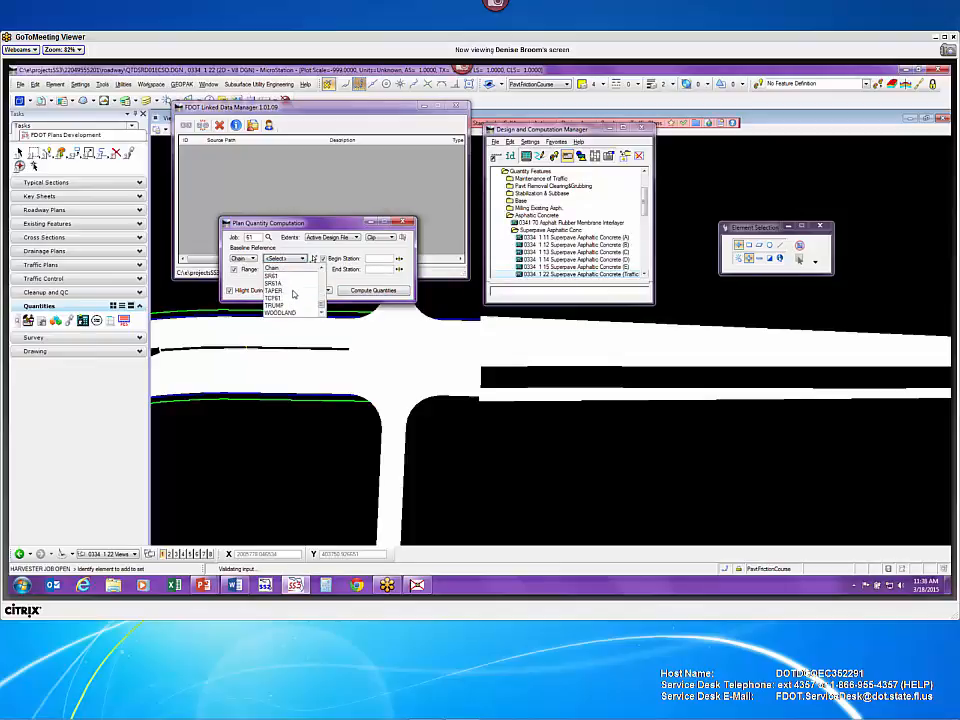
left_click(286, 276)
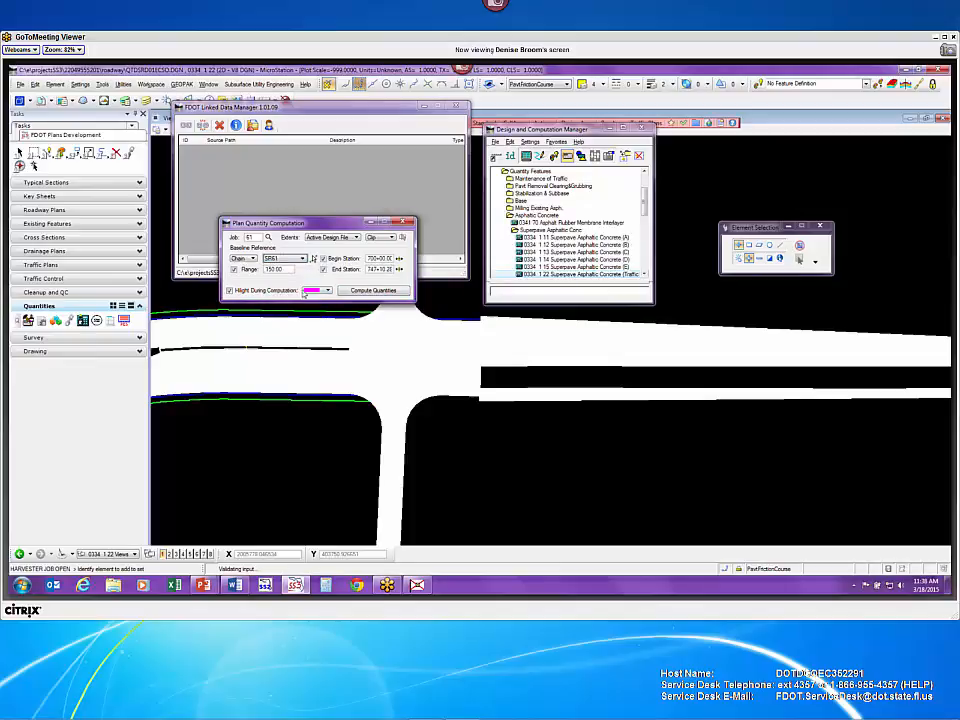
left_click(366, 291)
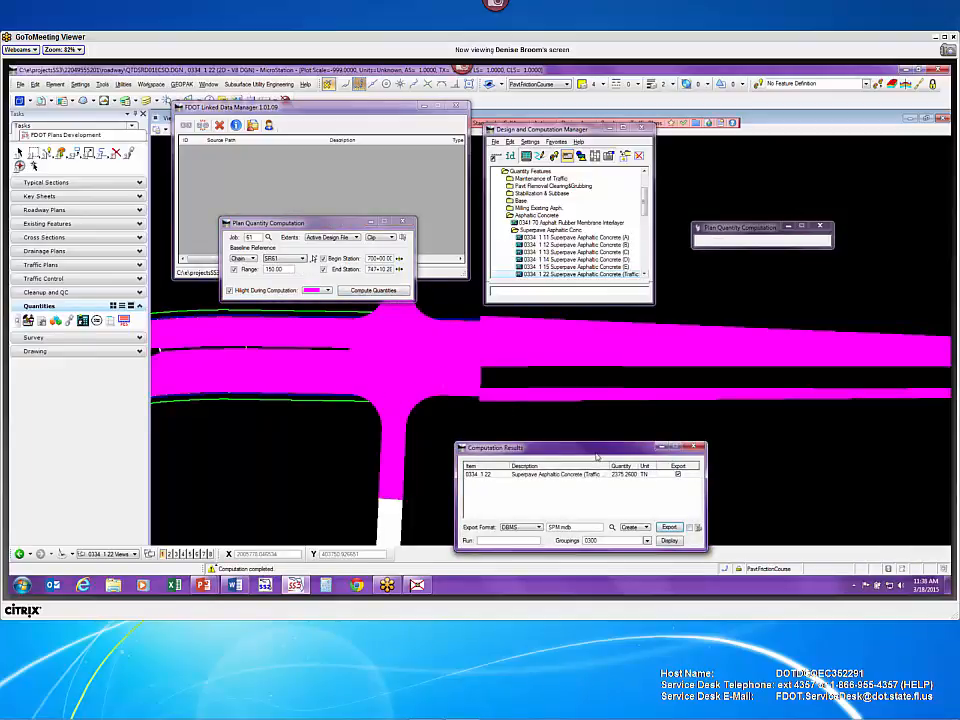
- Rename the export file from SPM.mdb to Webinar.mdb and export the 2375.2600 TN quantity
left_click_drag(595, 452, 442, 329)
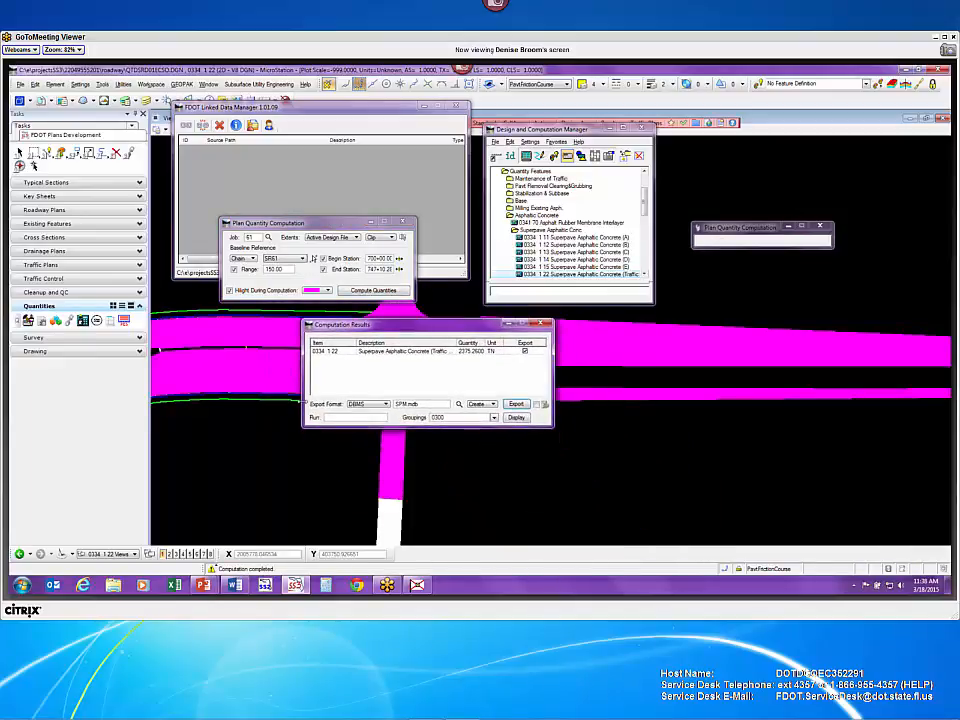
double_click(403, 404)
type("a")
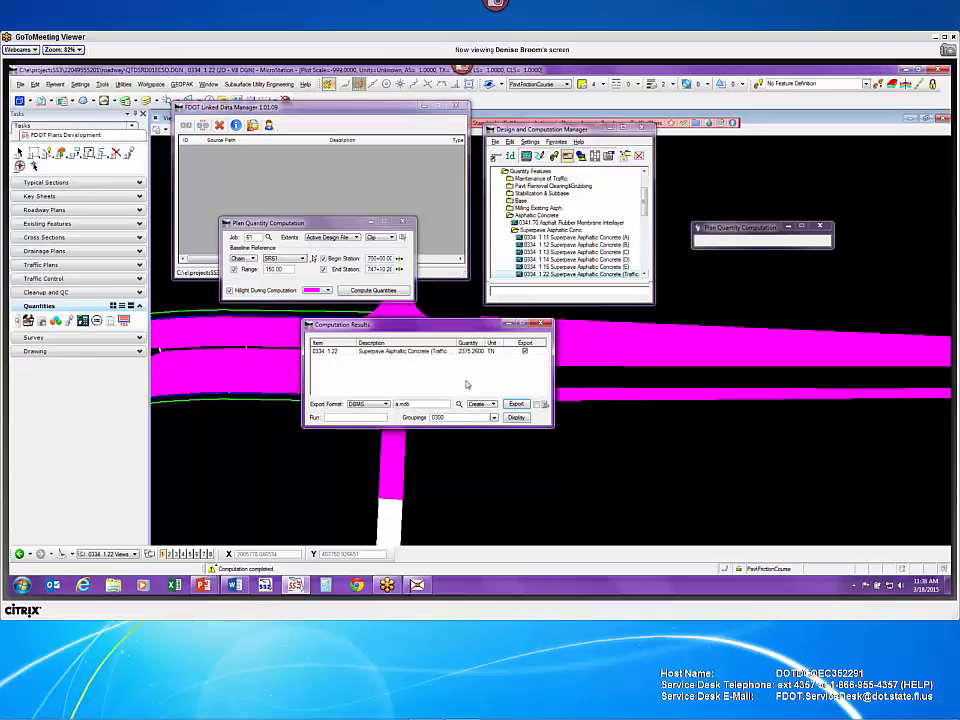
key("BackSpace")
type("Webinar")
left_click(436, 417)
left_click(516, 404)
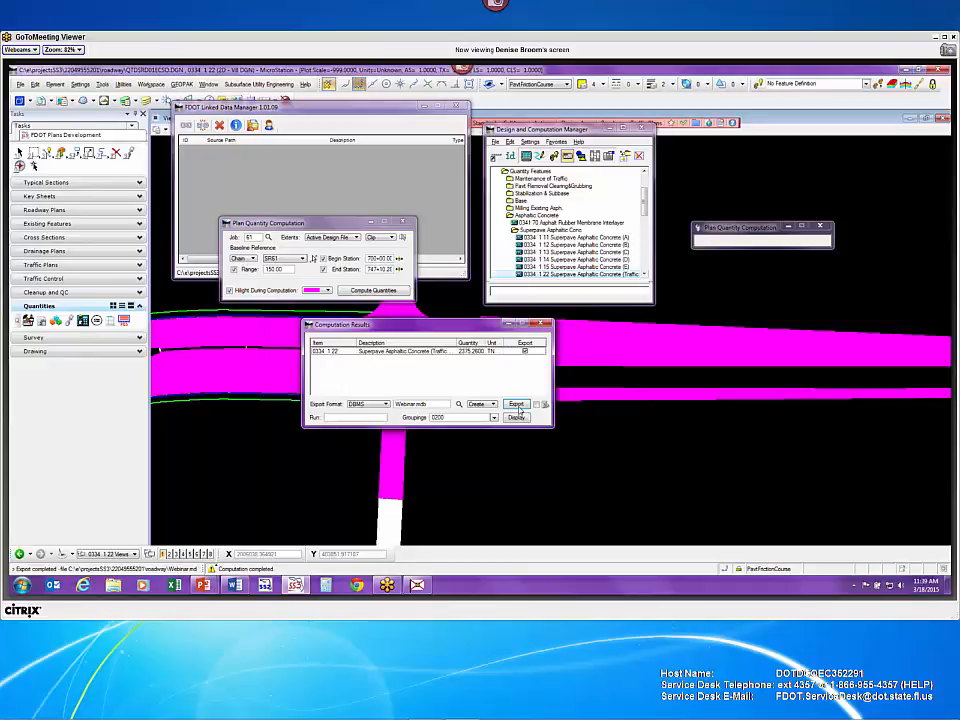
left_click(480, 404)
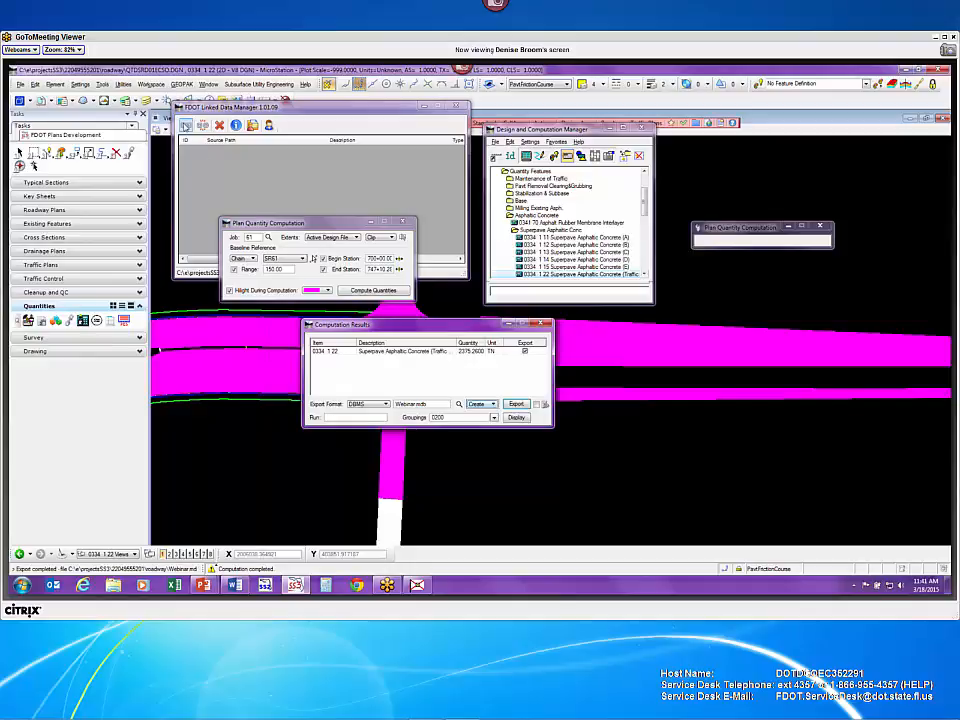
- Add a new linked item from an FDOT template and browse the Sheets templates list
left_click(186, 125)
left_click(253, 108)
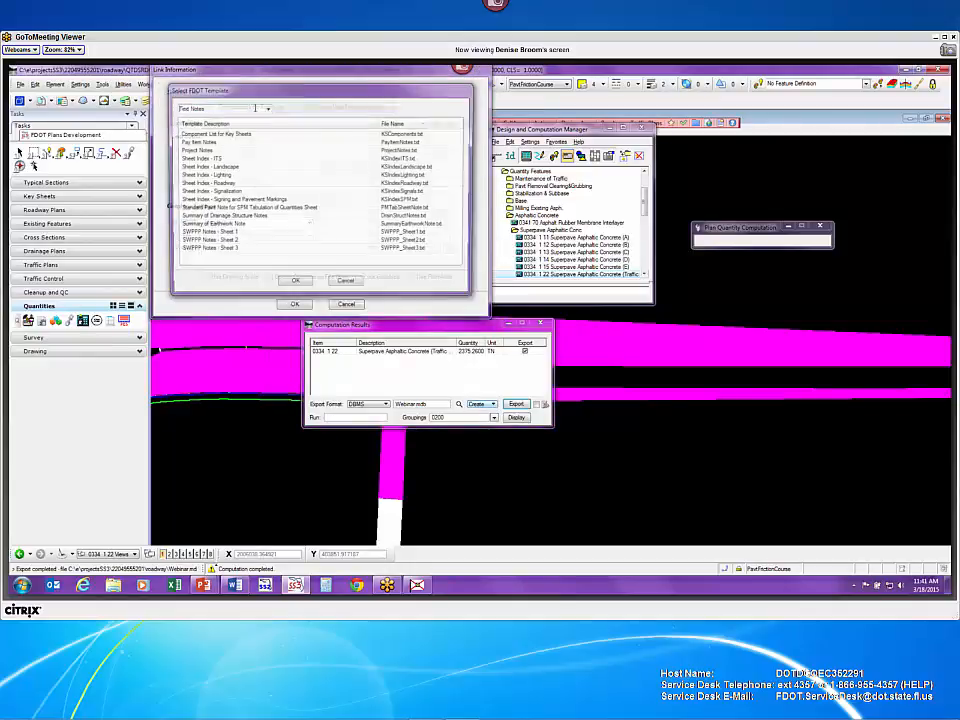
left_click(266, 108)
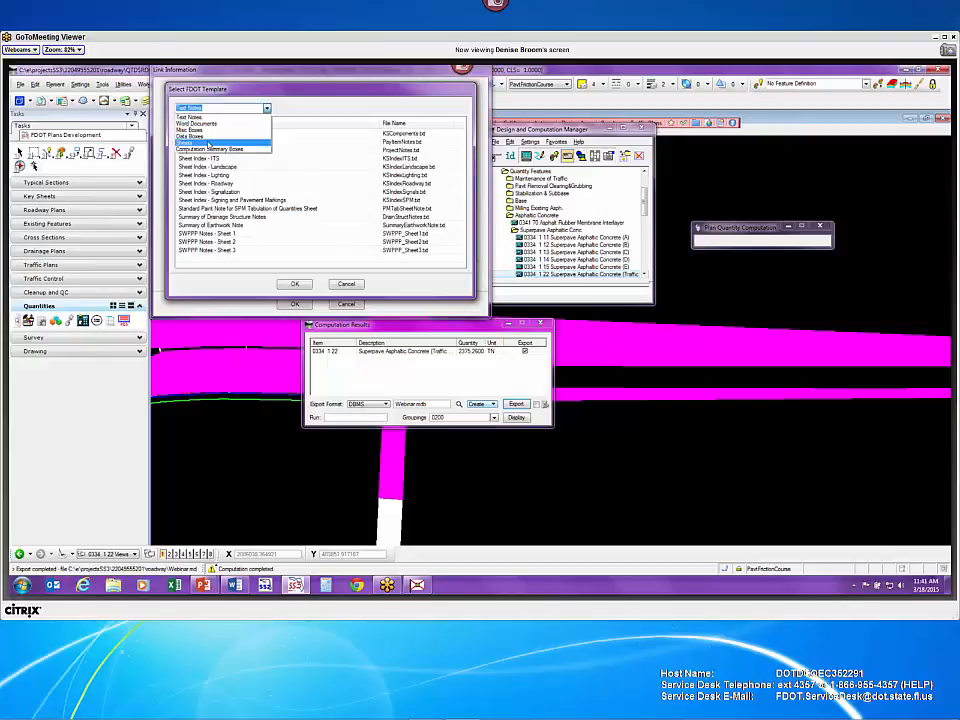
left_click(195, 143)
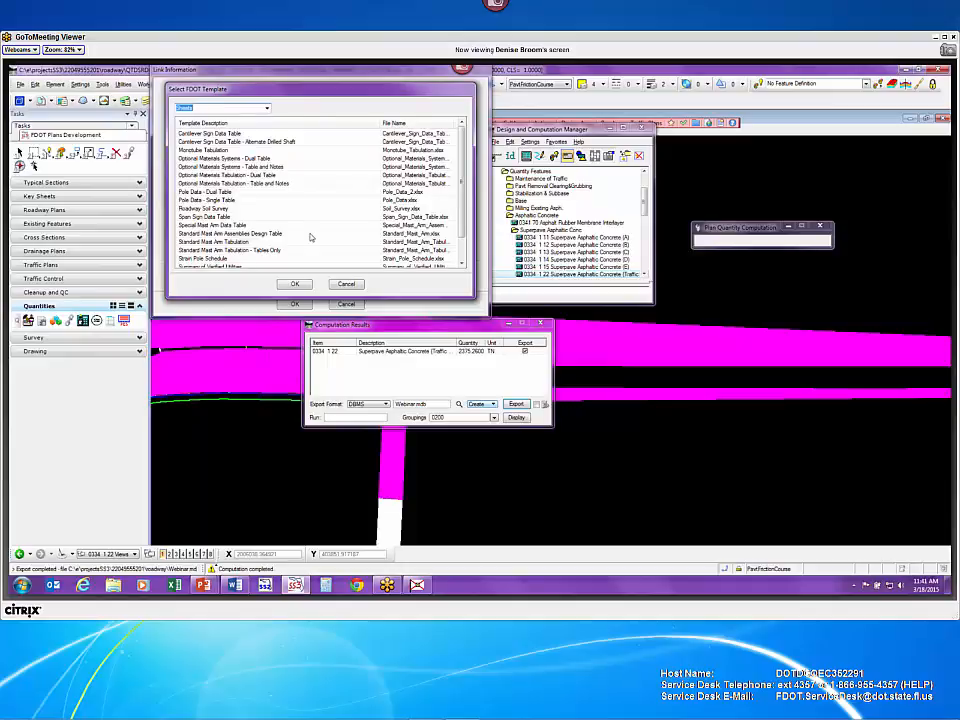
scroll(311, 237, "down", 5)
scroll(311, 237, "up", 5)
left_click(308, 227)
scroll(310, 230, "down", 1)
left_click(316, 240)
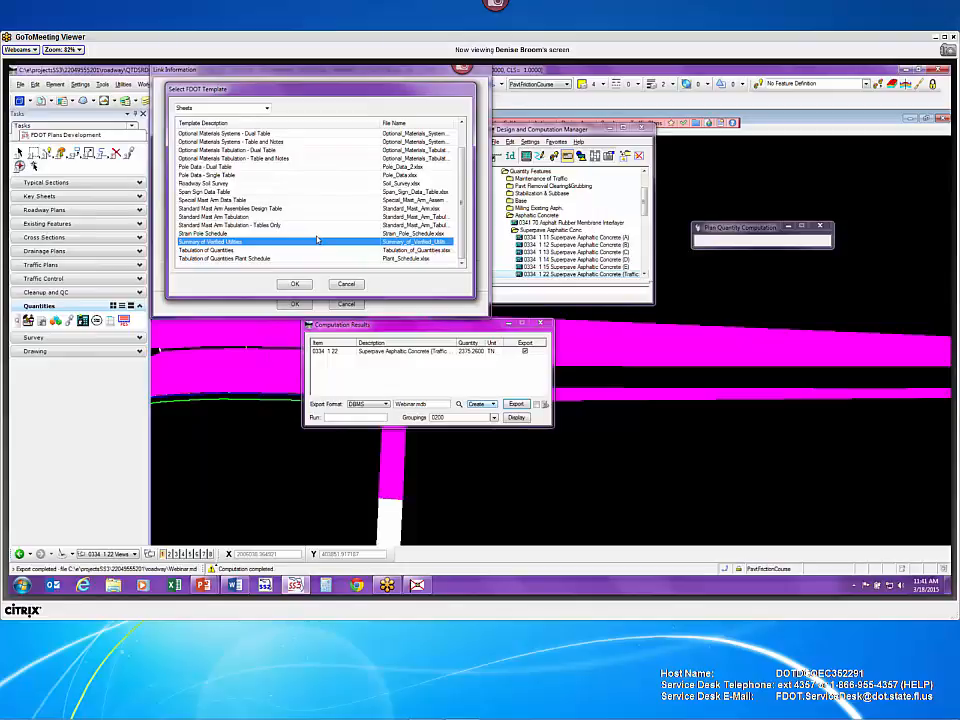
- Highlight the Tabulation of Quantities template, then cancel the picker without choosing one
left_click(265, 252)
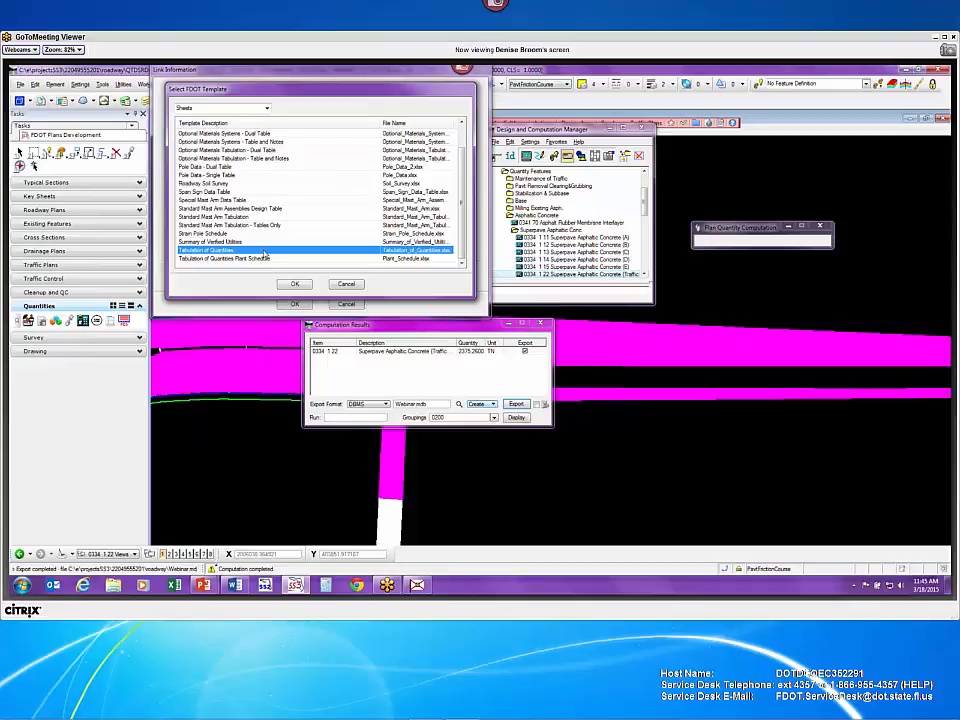
left_click(346, 284)
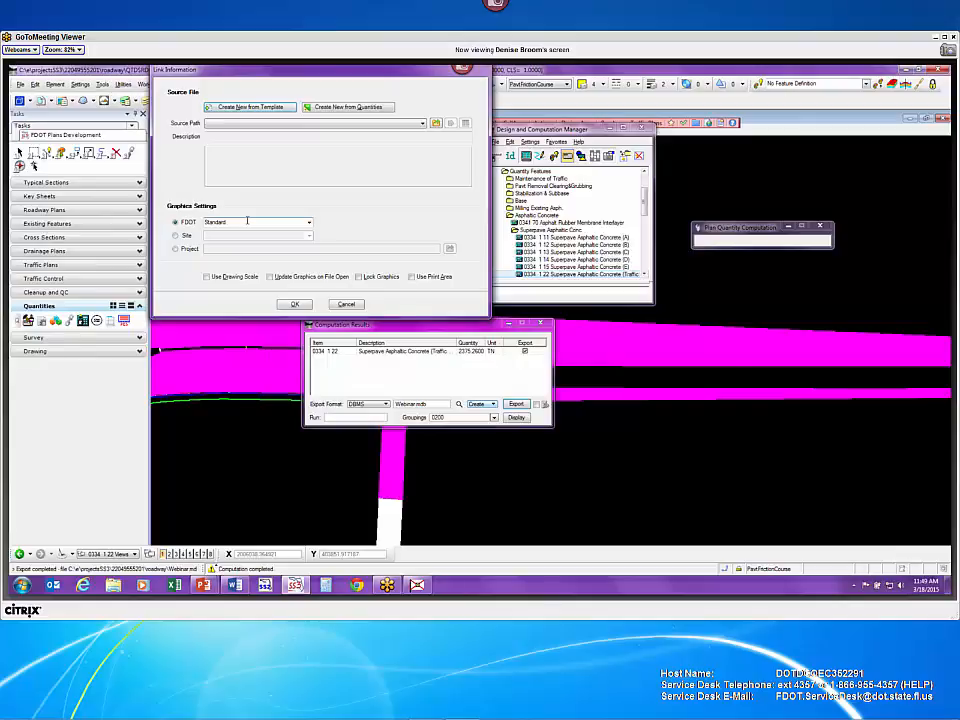
- Switch from MicroStation to the PowerPoint Thank you slide
key("alt+Tab")
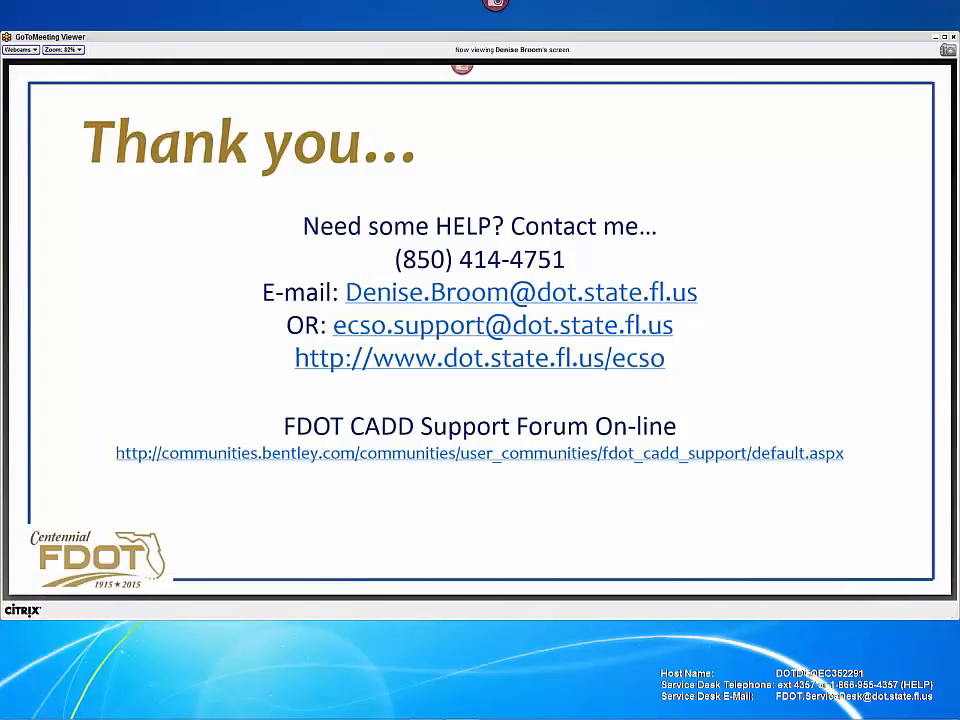